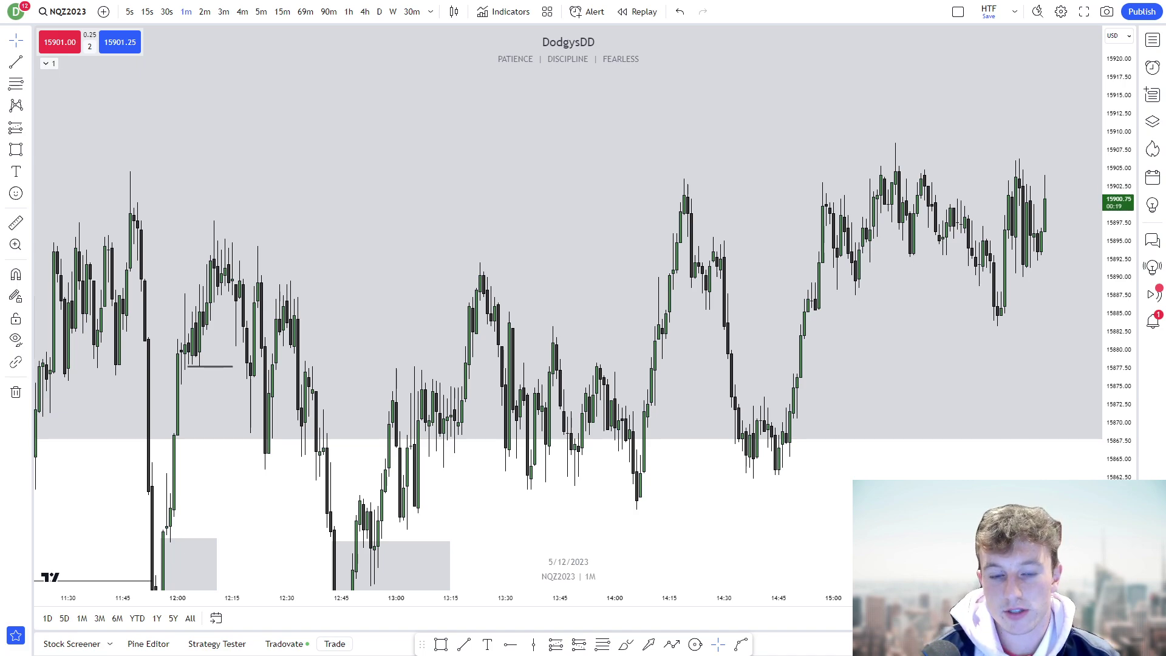
# - Remove all existing drawings from the one-minute NQZ2023 chart
pyautogui.scroll(-4, 1045, 414)
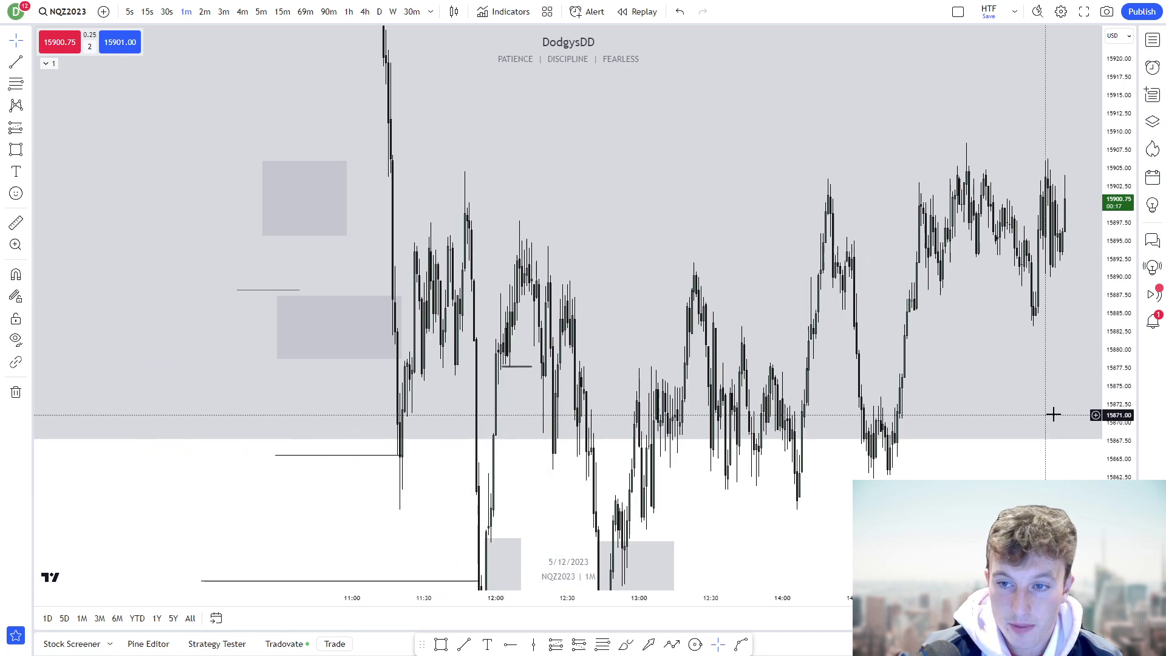
pyautogui.moveTo(1116, 392); pyautogui.dragTo(1129, 457)
pyautogui.scroll(2, 971, 484)
pyautogui.moveTo(1028, 473); pyautogui.dragTo(917, 426)
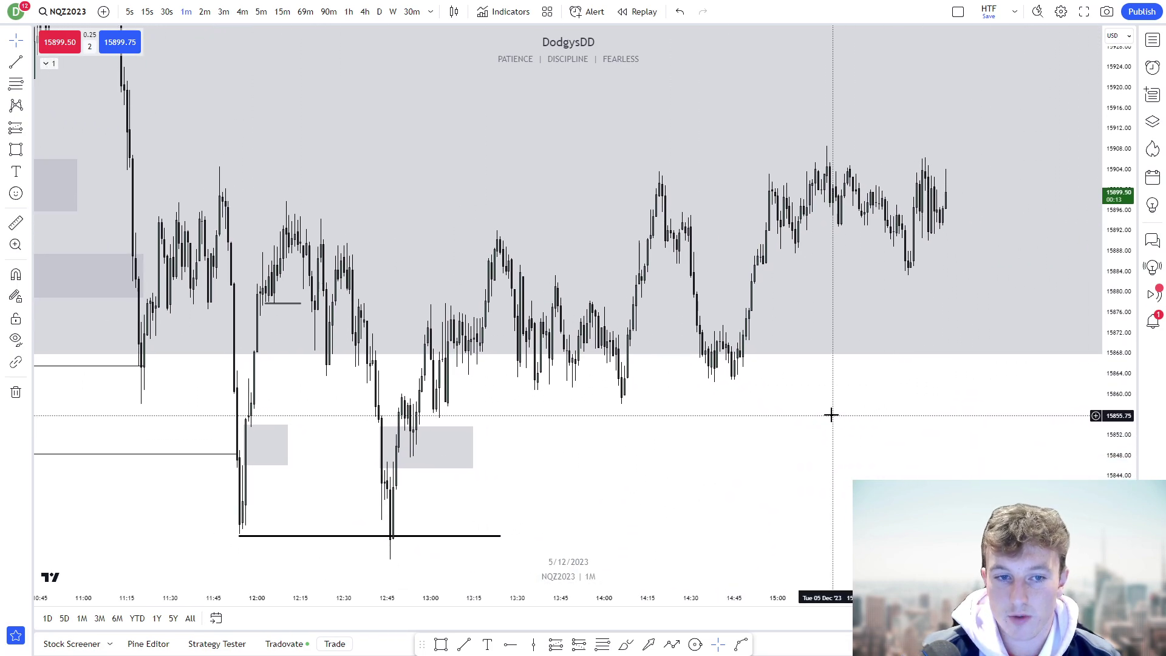
pyautogui.moveTo(1103, 410); pyautogui.dragTo(1068, 448)
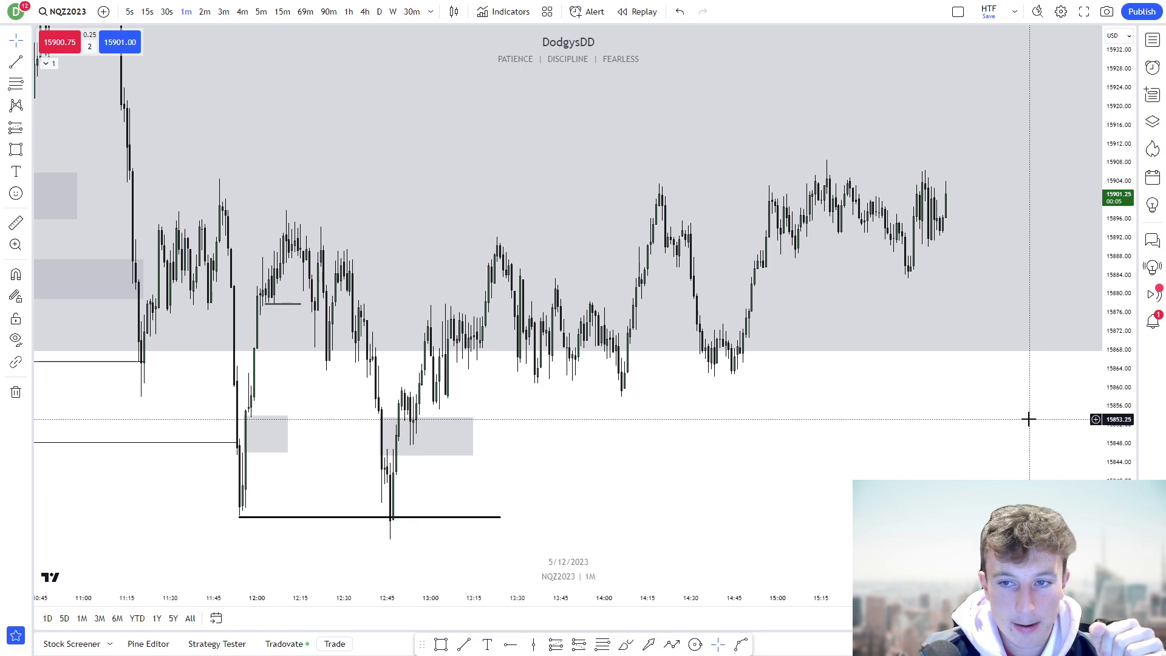
pyautogui.scroll(-1, 1028, 419)
pyautogui.rightClick(943, 421)
pyautogui.click(991, 588)
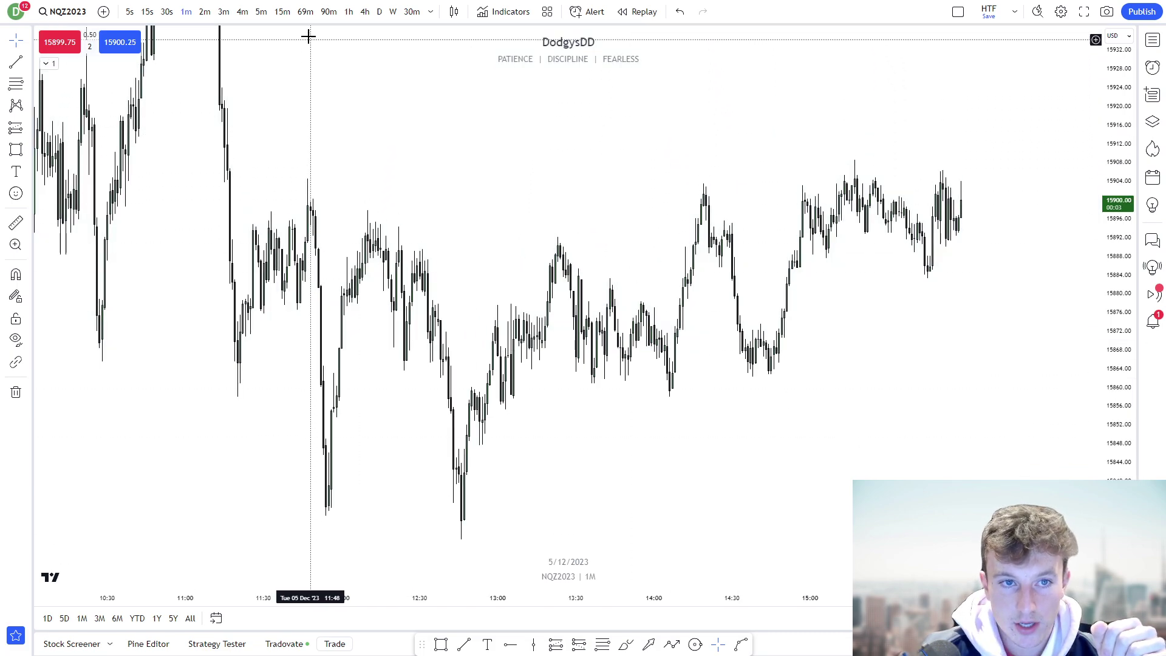
# - Examine the December 4–5 price action on the 15-minute timeframe
pyautogui.click(278, 12)
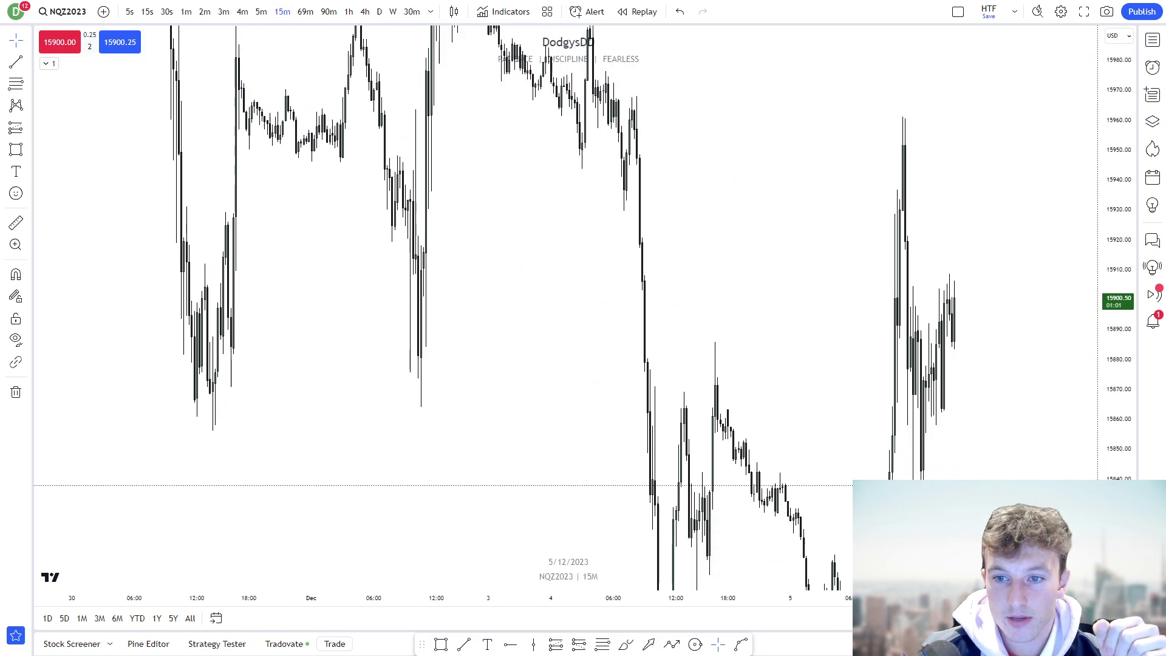
pyautogui.moveTo(1117, 377); pyautogui.dragTo(1117, 476)
pyautogui.moveTo(1038, 435); pyautogui.dragTo(1024, 406)
pyautogui.scroll(3, 1038, 396)
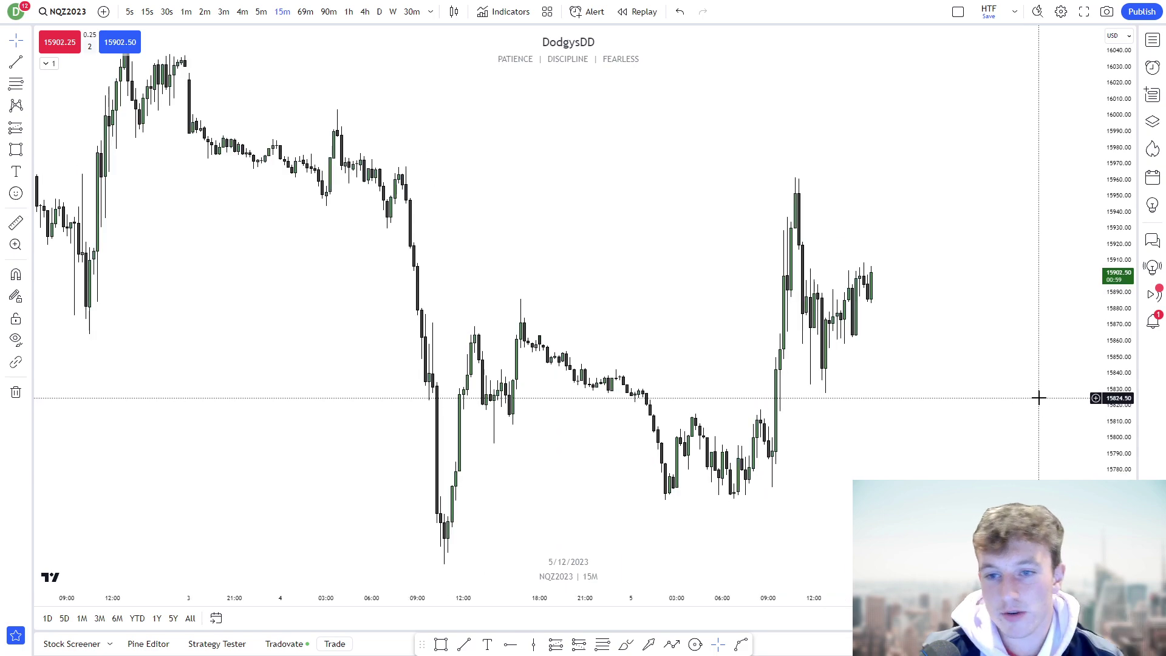
pyautogui.moveTo(1124, 404); pyautogui.dragTo(1124, 379)
pyautogui.scroll(2, 1032, 380)
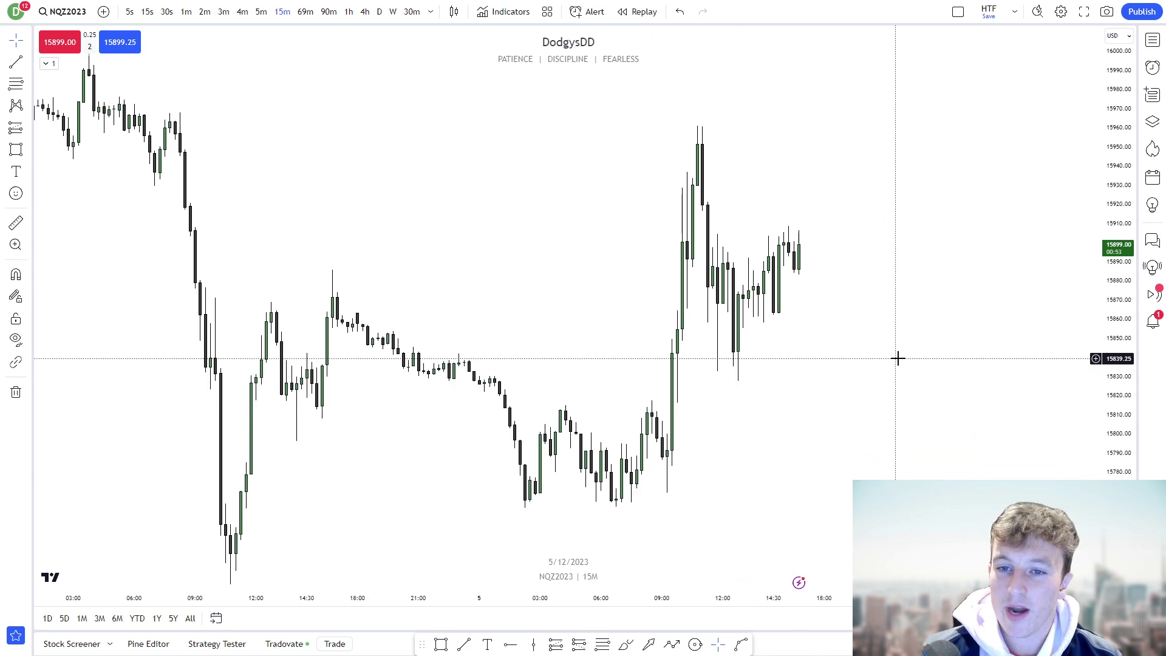
pyautogui.moveTo(1105, 341); pyautogui.dragTo(1111, 372)
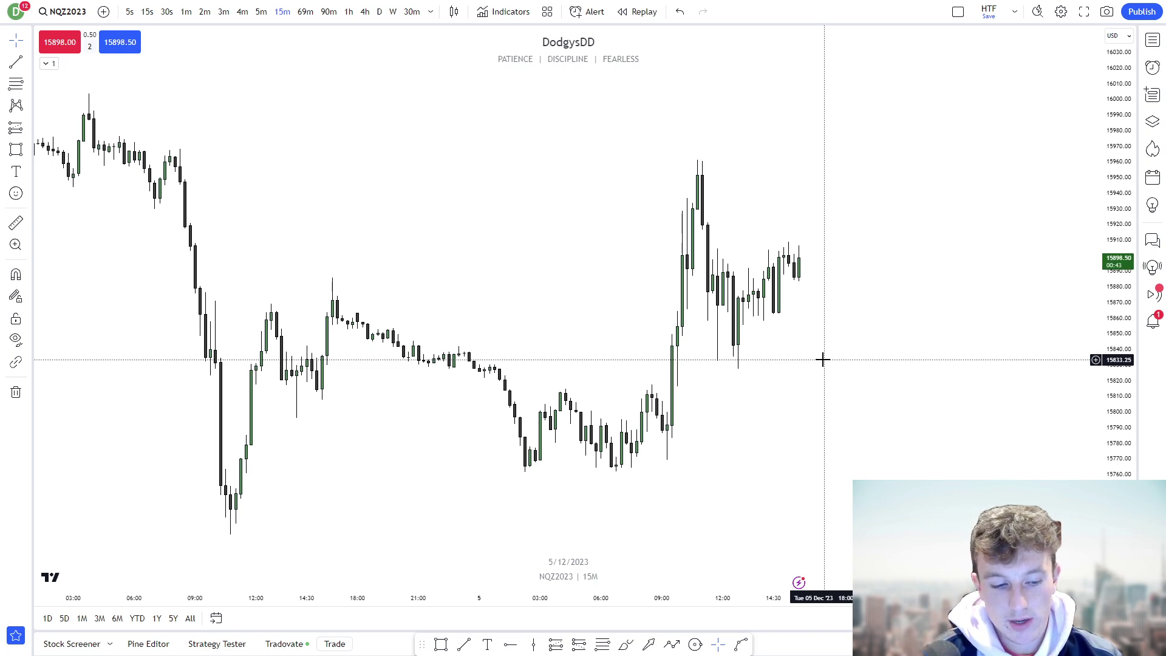
pyautogui.scroll(1, 731, 406)
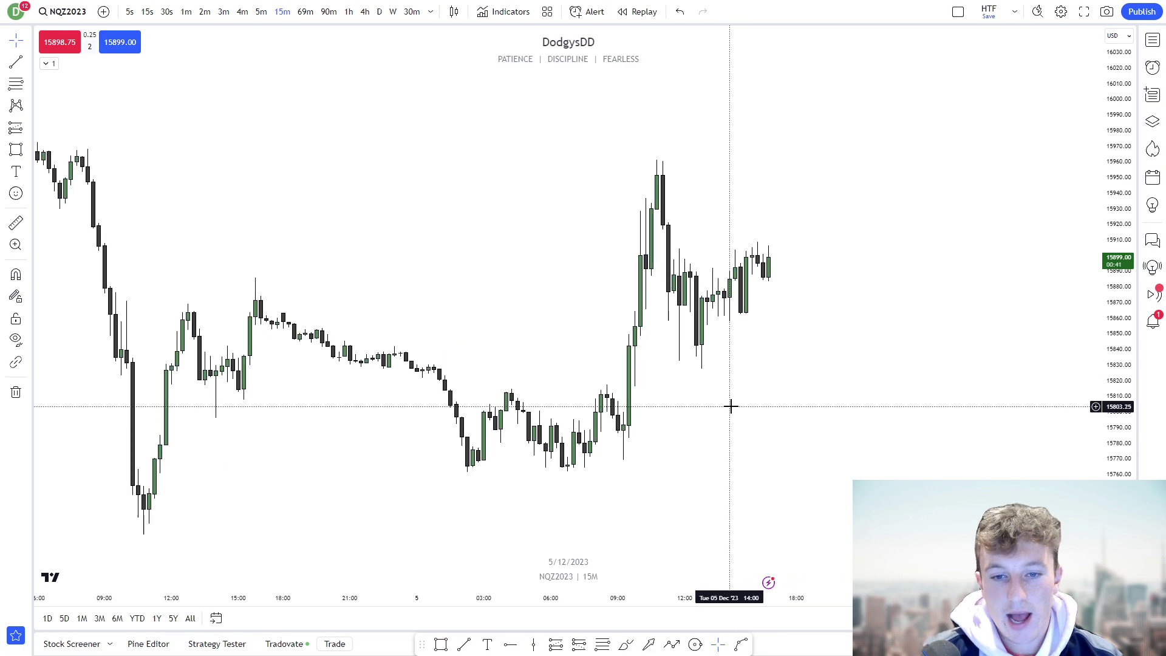
pyautogui.moveTo(1121, 460); pyautogui.dragTo(1121, 407)
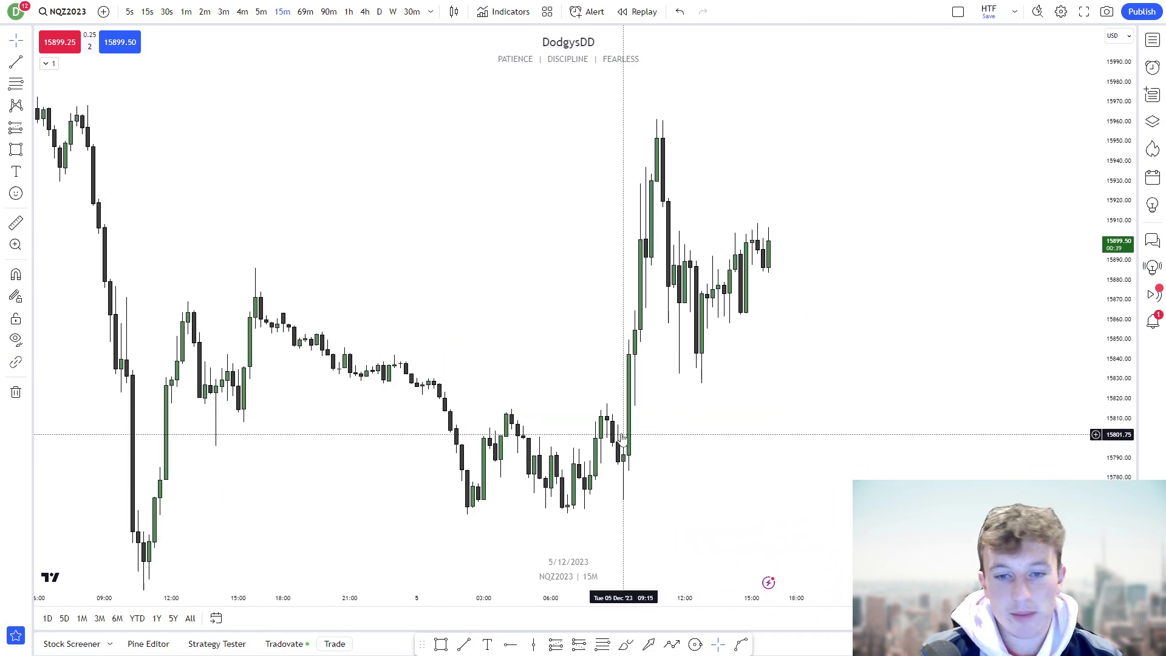
# - Check the chart on the 3-minute timeframe and settle on the 5-minute timeframe
pyautogui.click(267, 17)
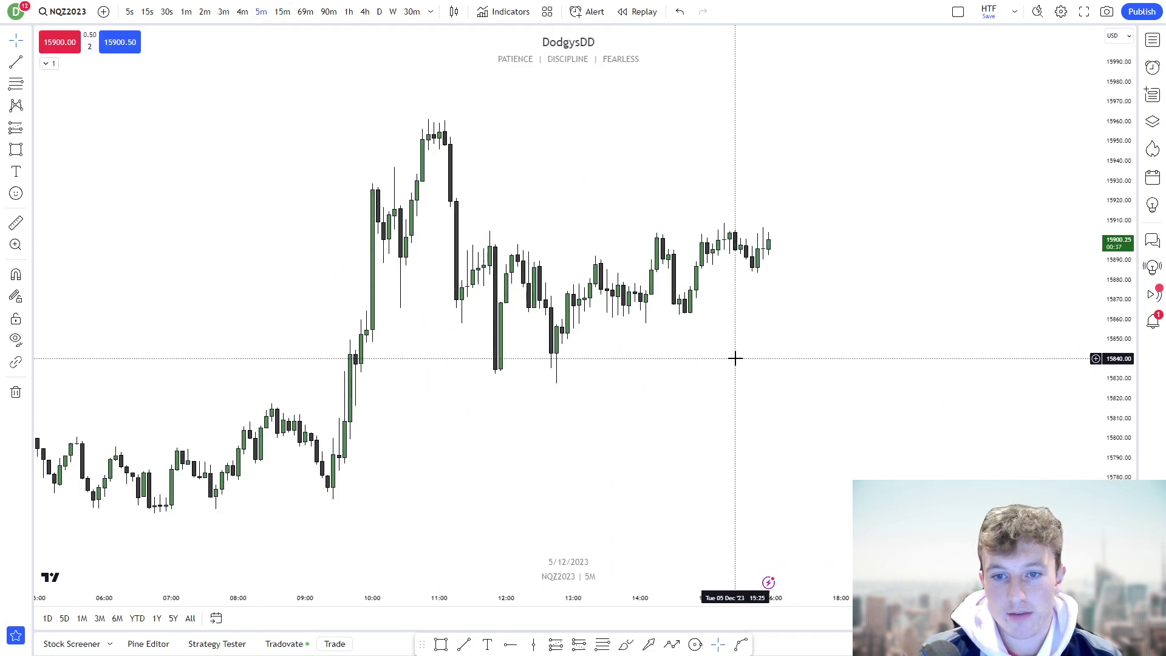
pyautogui.click(225, 16)
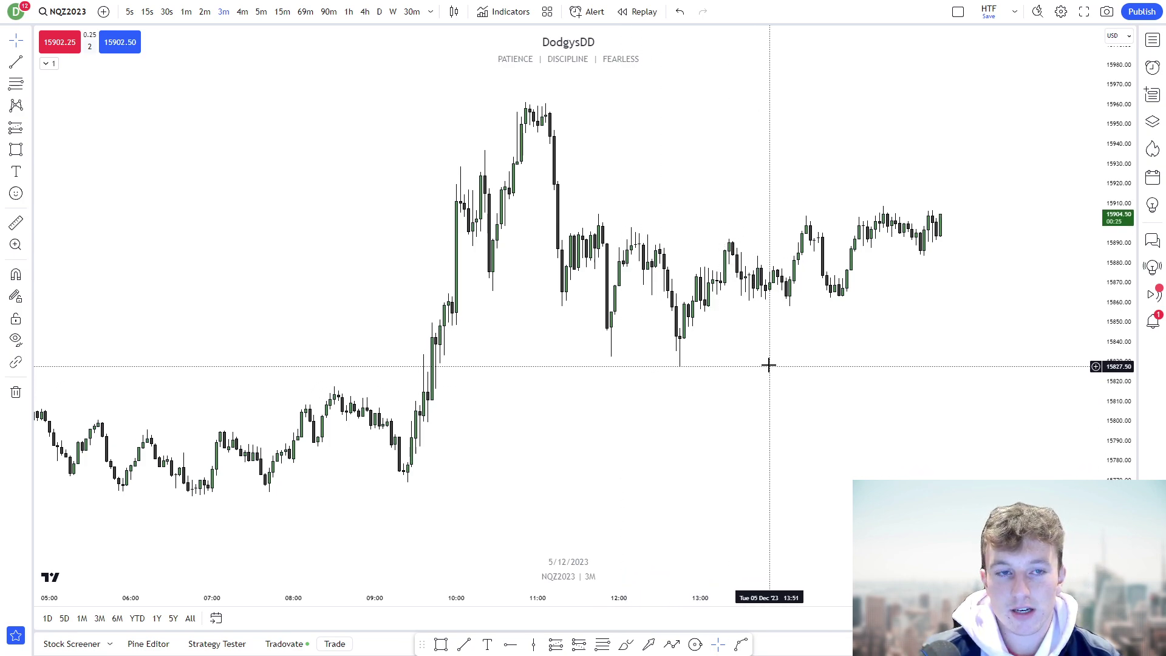
pyautogui.click(262, 12)
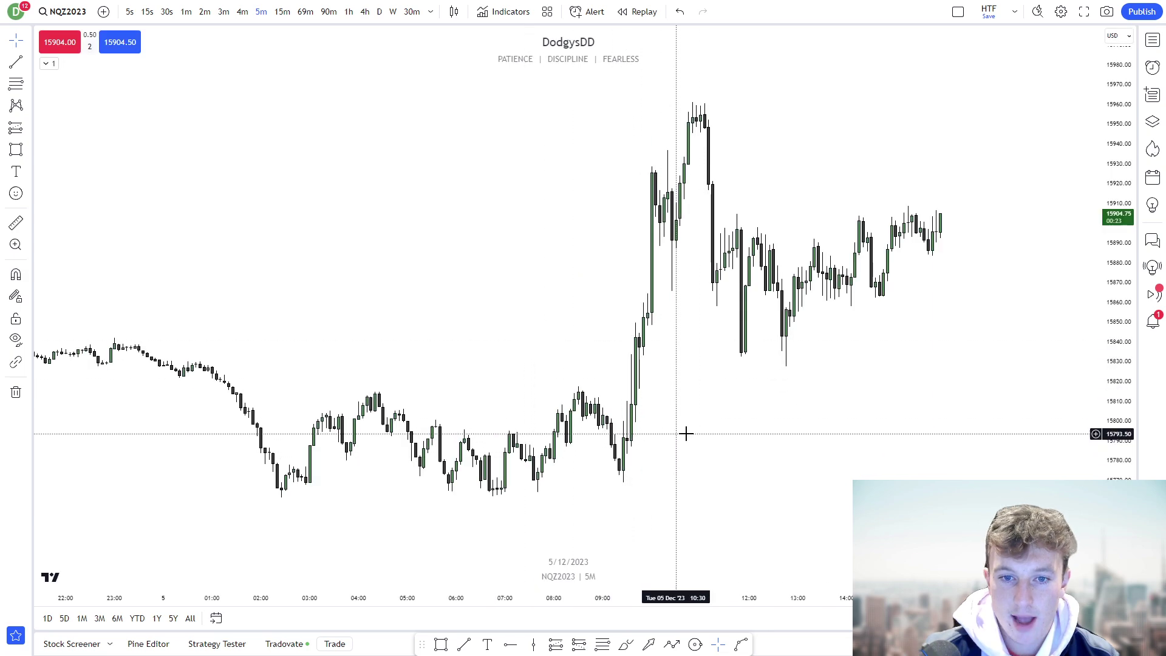
# - Draw a short horizontal trend line at 15784.25 ending at 06:55 on December 5, and restyle it as a thin line
pyautogui.scroll(-5, 716, 450)
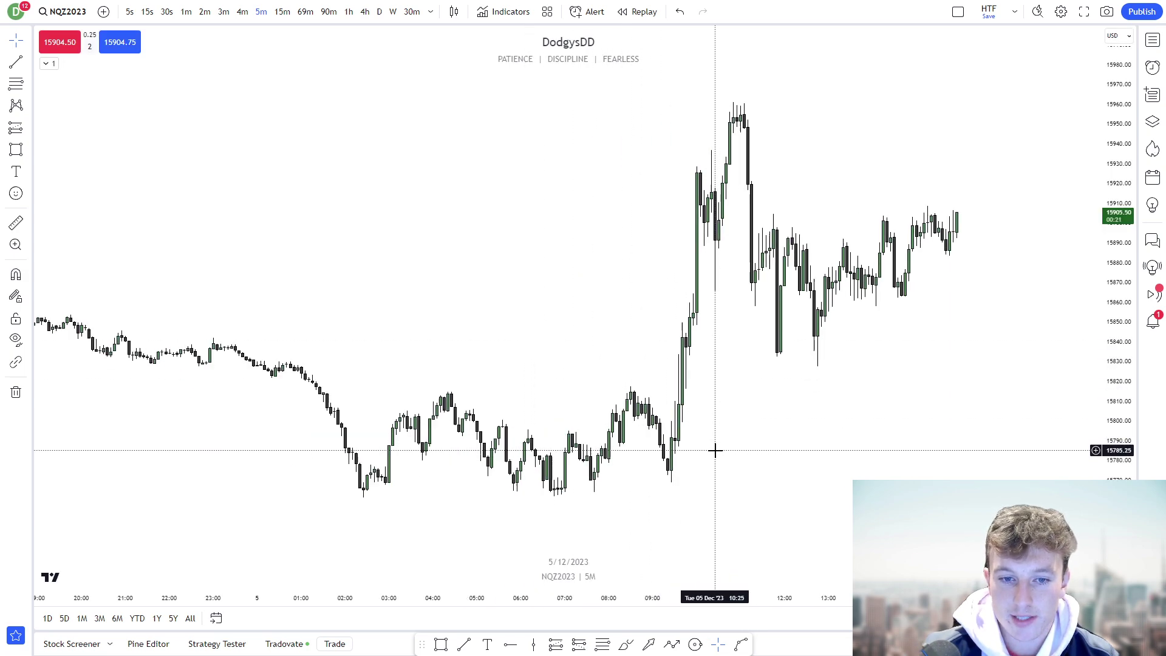
pyautogui.scroll(3, 825, 452)
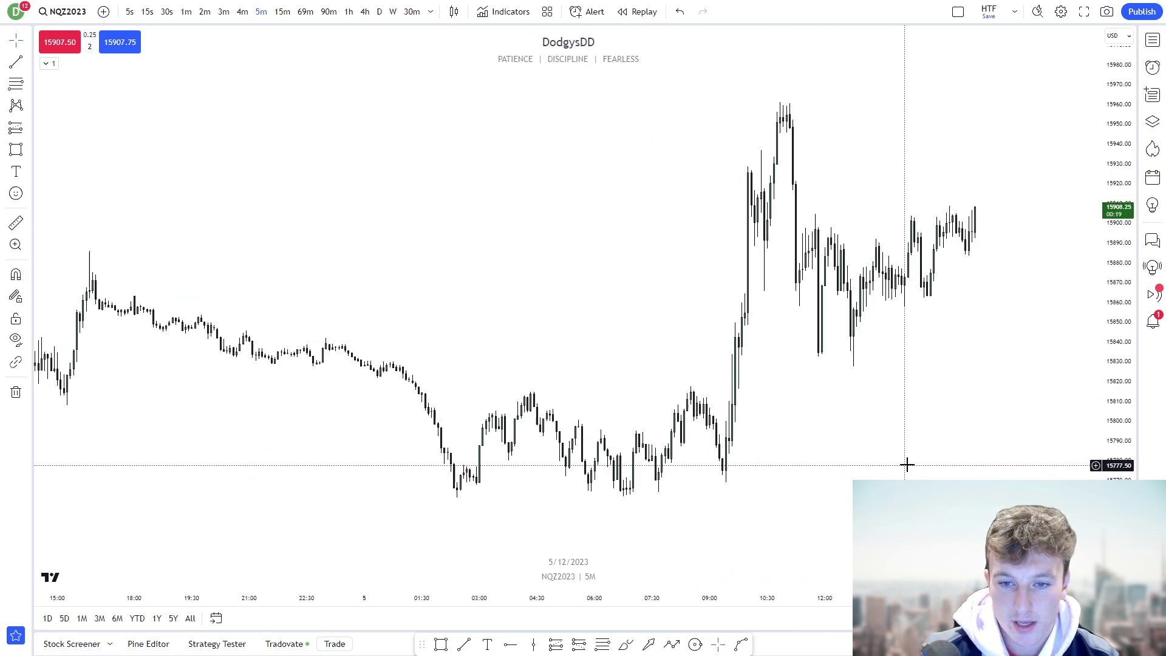
pyautogui.scroll(5, 1064, 366)
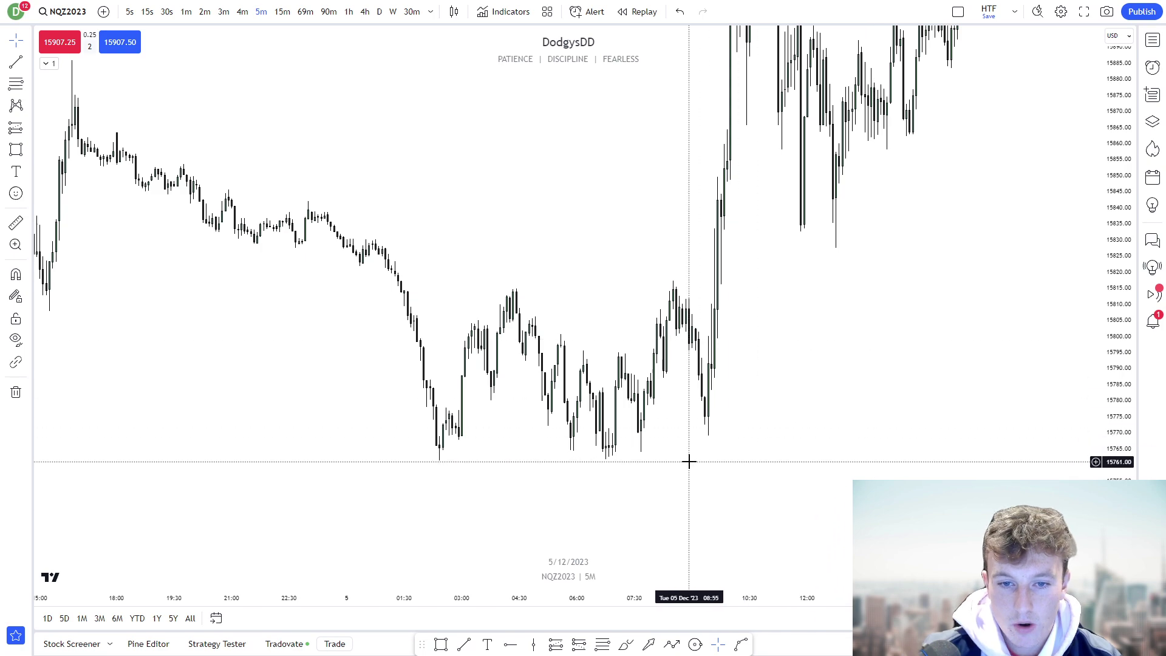
pyautogui.scroll(2, 691, 454)
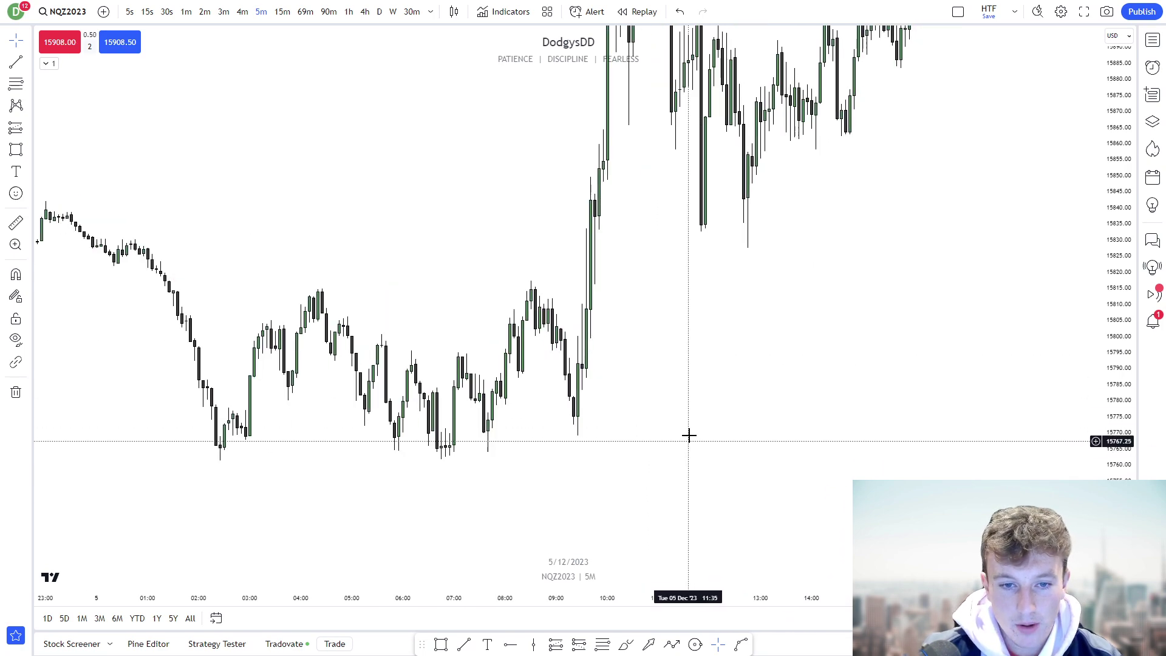
pyautogui.click(16, 150)
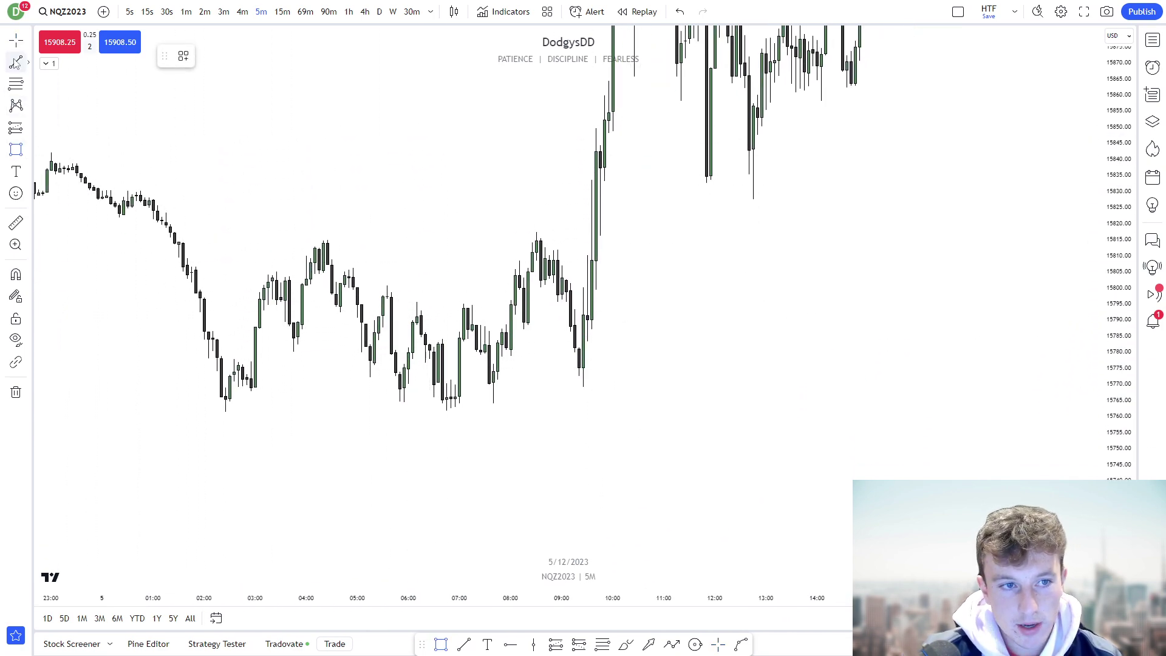
pyautogui.click(455, 338)
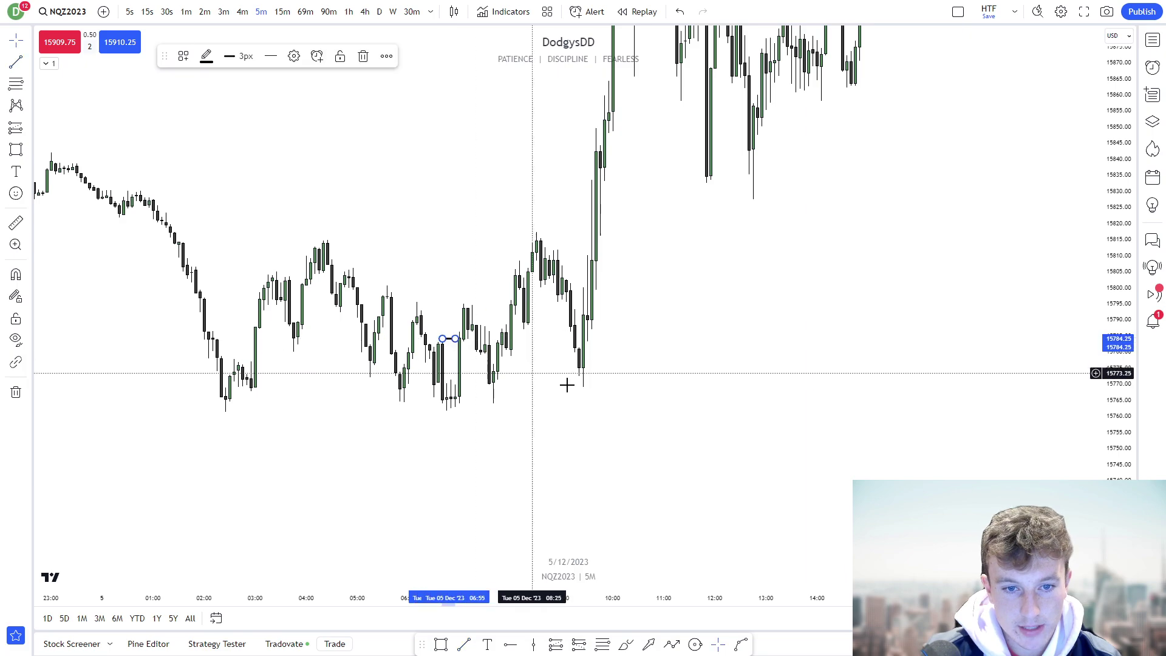
pyautogui.click(567, 385)
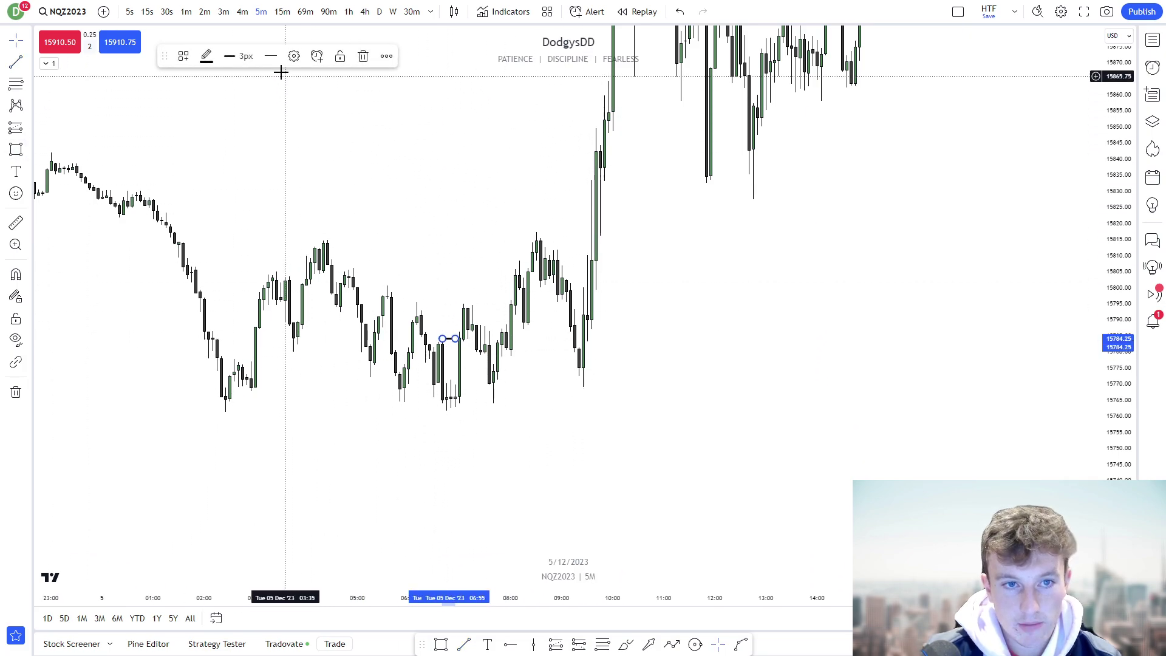
pyautogui.click(254, 79)
pyautogui.click(288, 120)
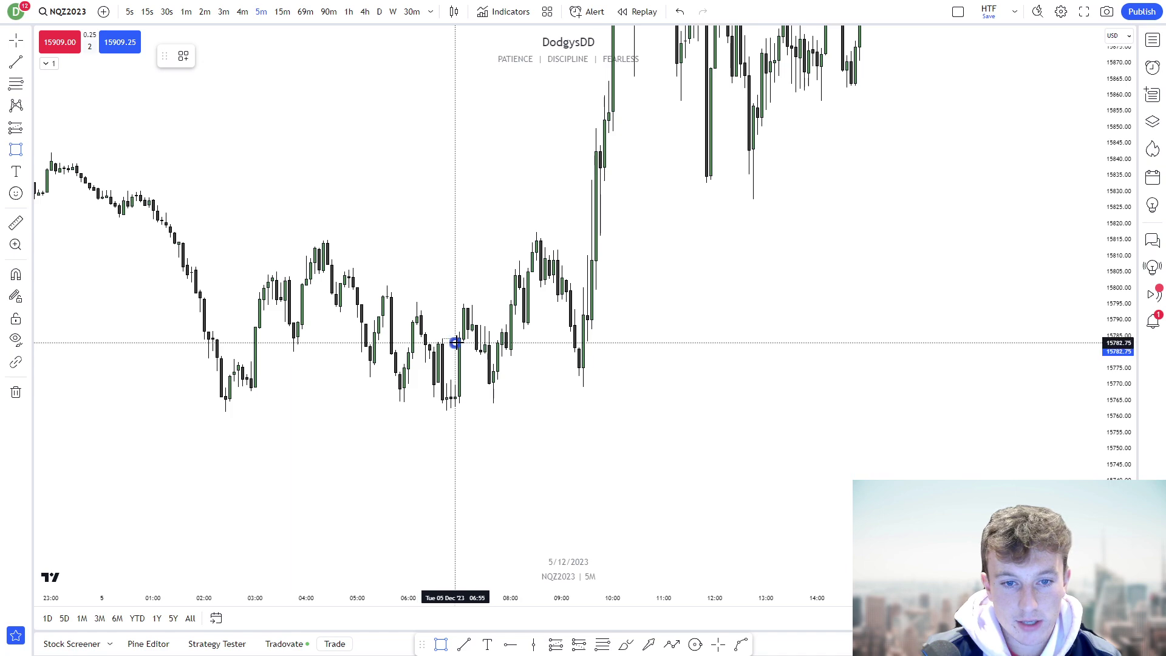
# - Draw a rectangle zone from 06:55 to about 10:00, spanning 15782.75 down to about 15770
pyautogui.moveTo(455, 343); pyautogui.dragTo(613, 385)
pyautogui.hscroll(-2, 850, 397)
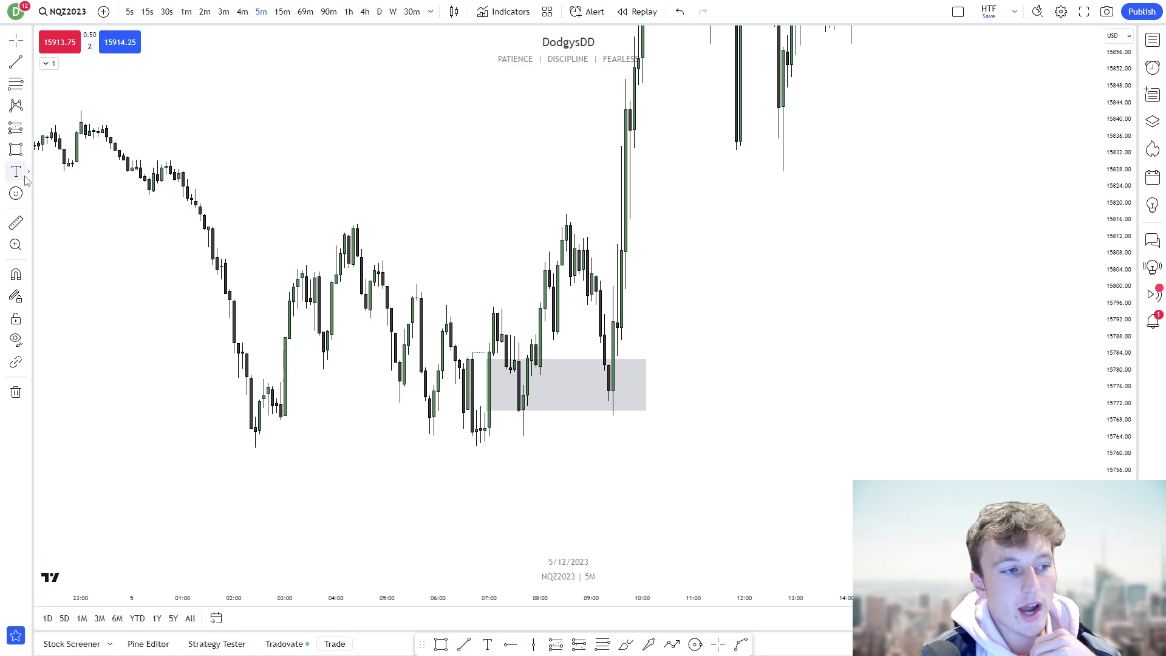
# - Trace the swing highs and lows with a Path from 02:40 to the low inside the rectangle zone around 09:25
pyautogui.click(31, 153)
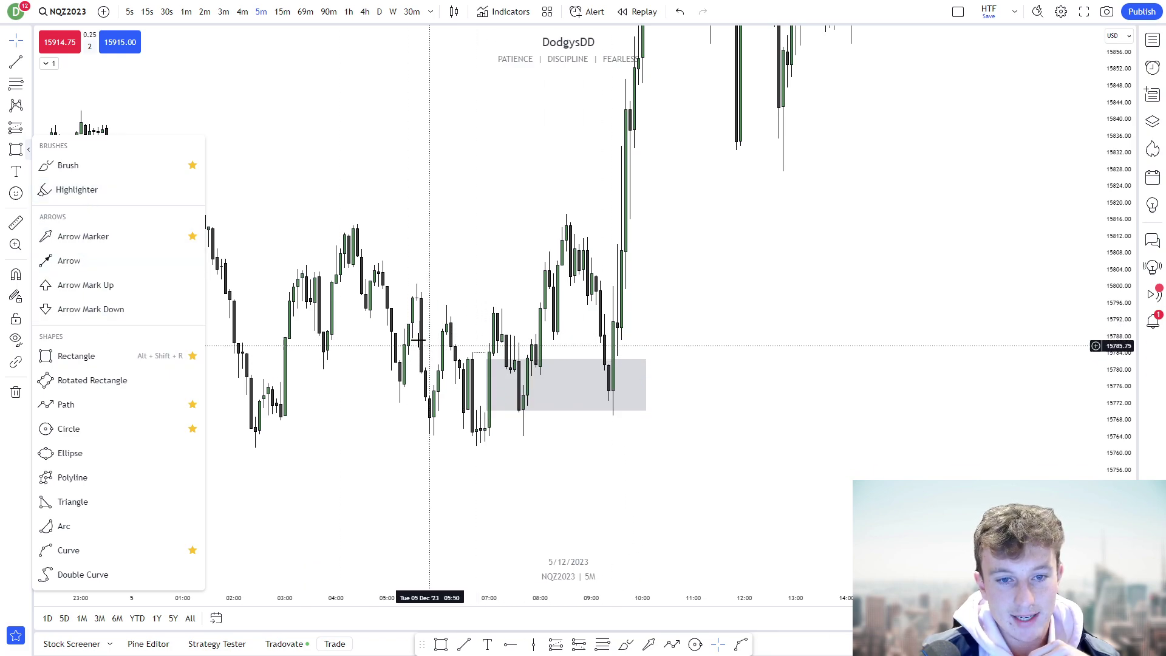
pyautogui.click(114, 407)
pyautogui.click(268, 405)
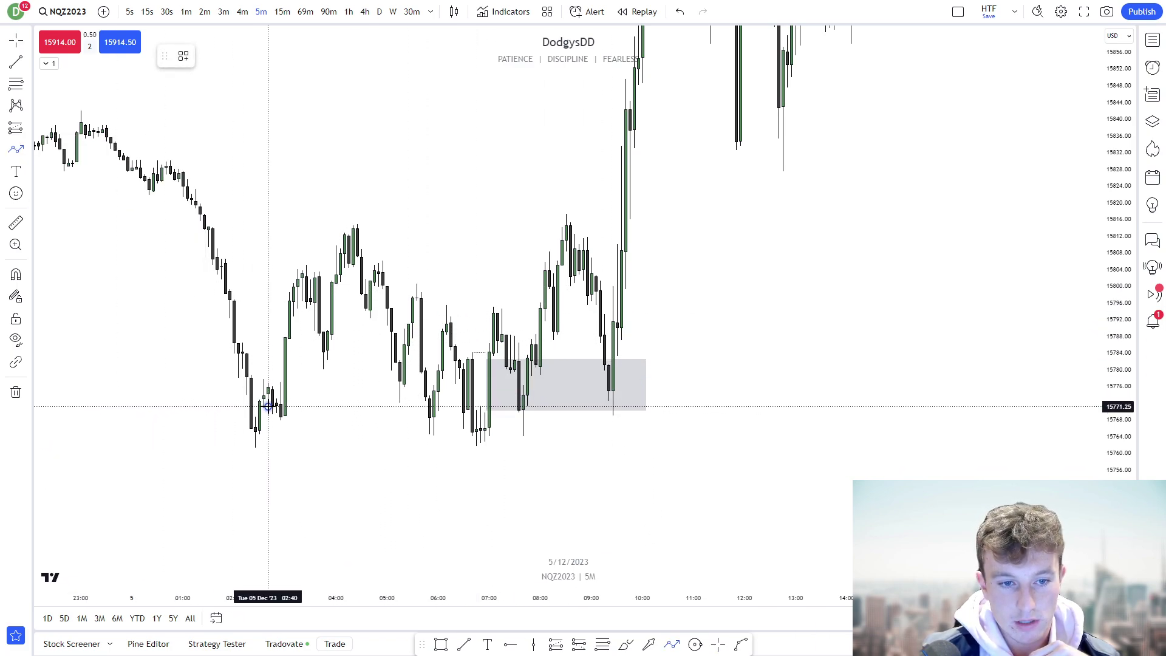
pyautogui.click(302, 271)
pyautogui.click(328, 349)
pyautogui.click(357, 220)
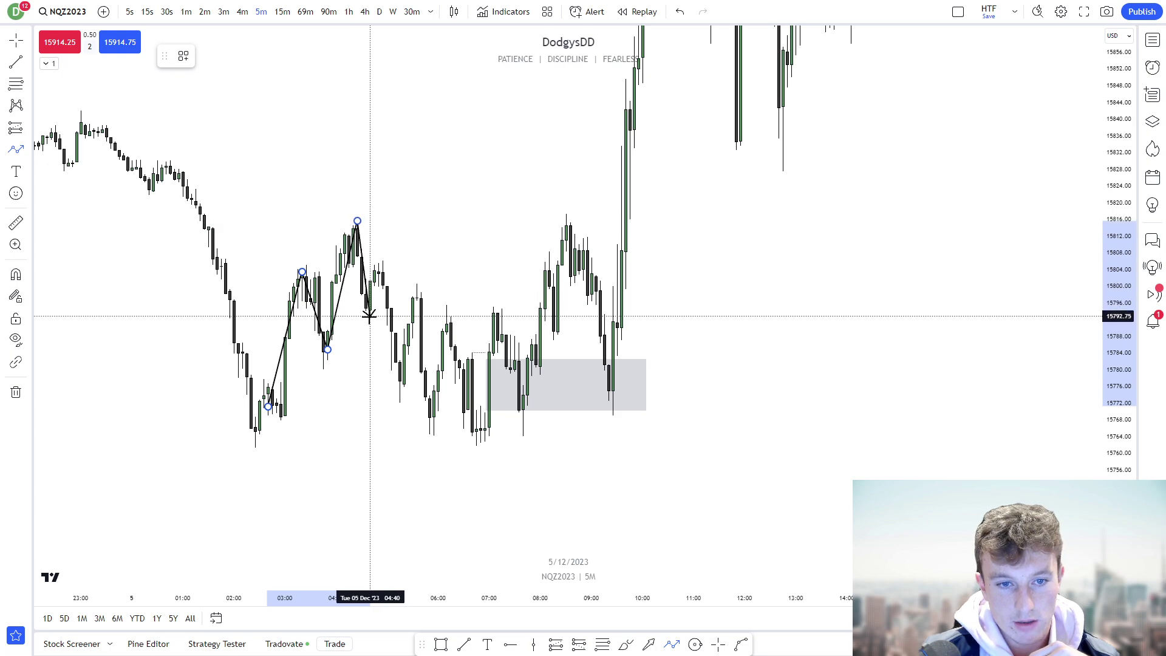
pyautogui.click(370, 319)
pyautogui.click(382, 271)
pyautogui.click(400, 382)
pyautogui.click(420, 291)
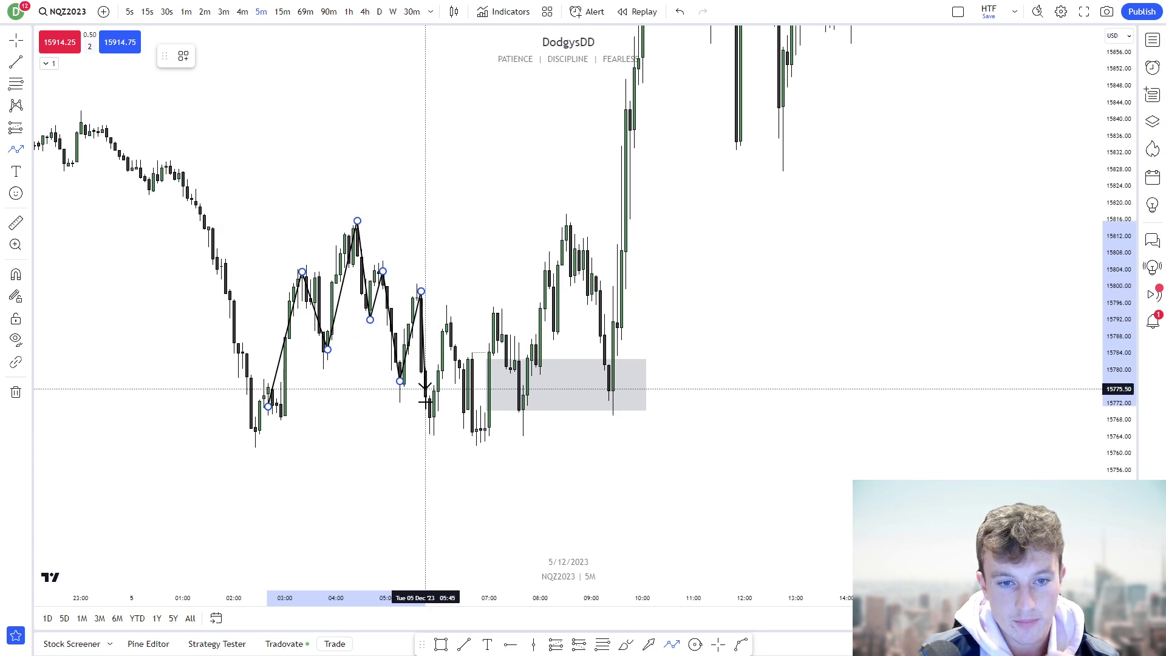
pyautogui.click(429, 420)
pyautogui.click(451, 316)
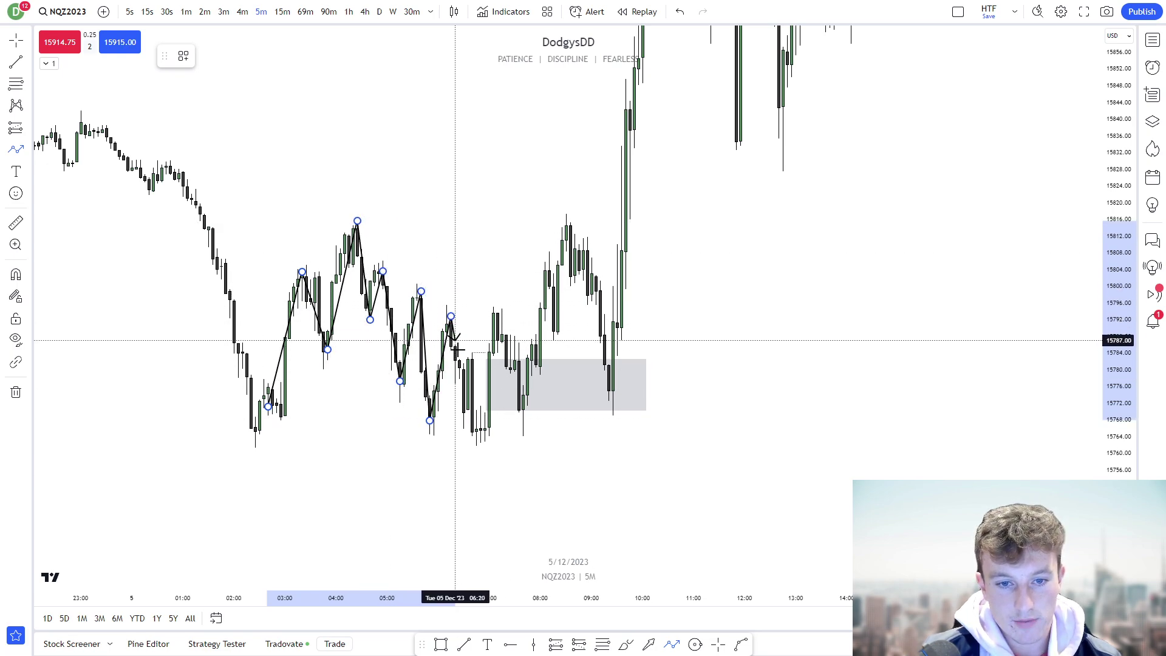
pyautogui.click(502, 316)
pyautogui.click(523, 416)
pyautogui.click(566, 234)
pyautogui.click(612, 391)
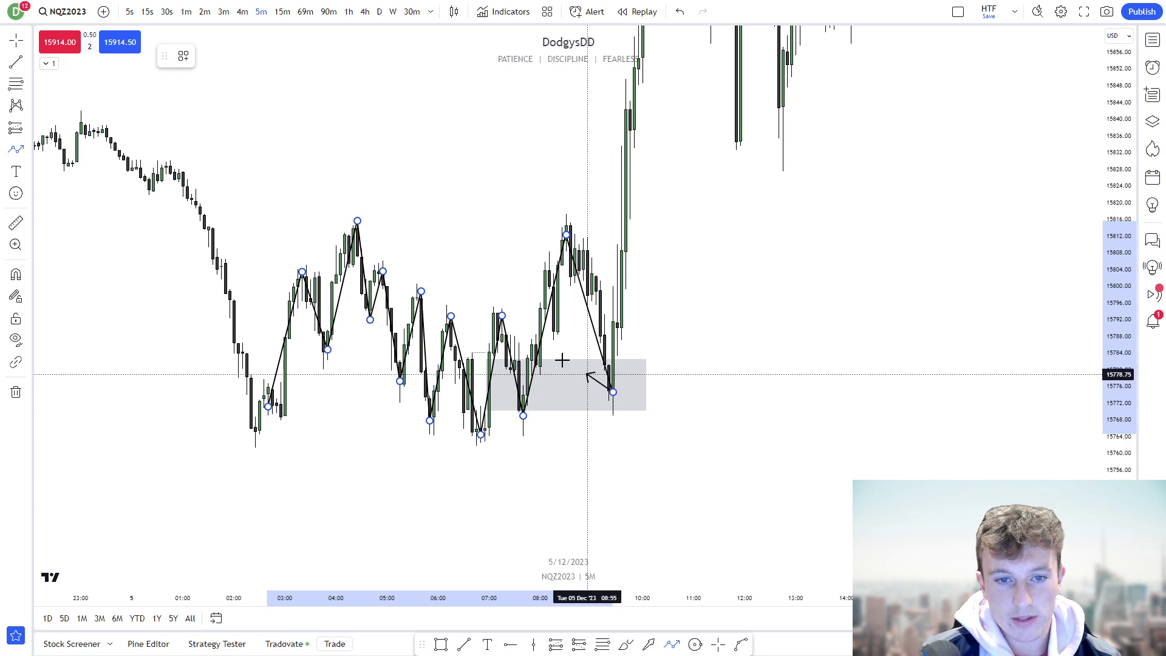
pyautogui.press('Escape')
# - Preview the chart in the Line and Area styles, and restore Candles
pyautogui.click(454, 12)
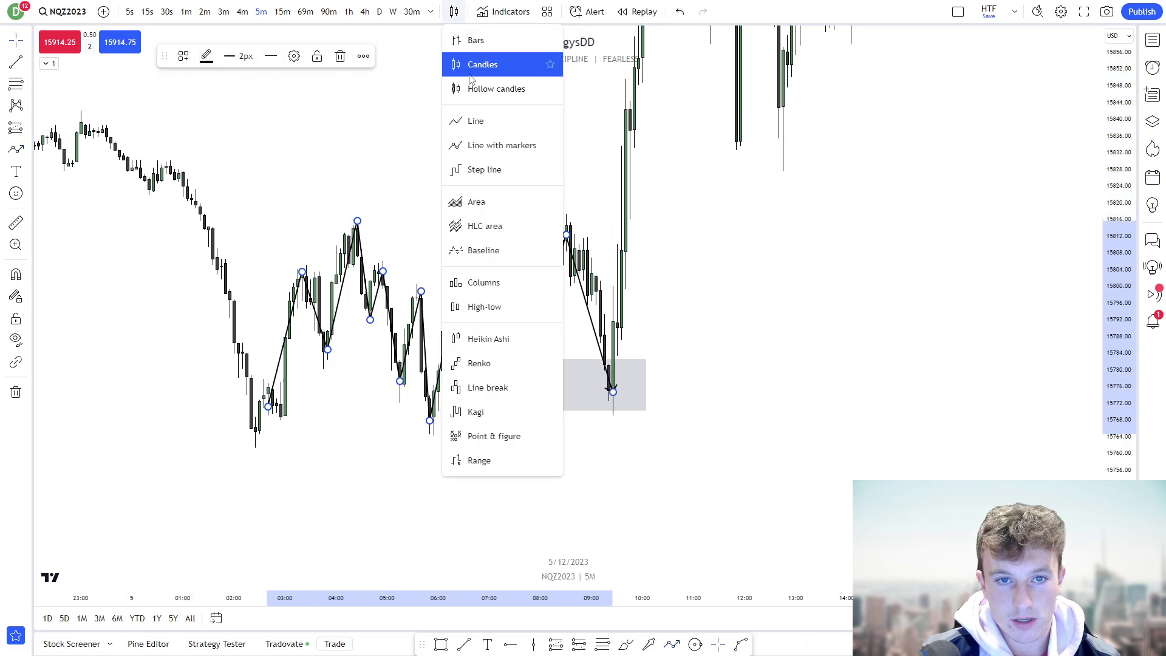
pyautogui.click(483, 131)
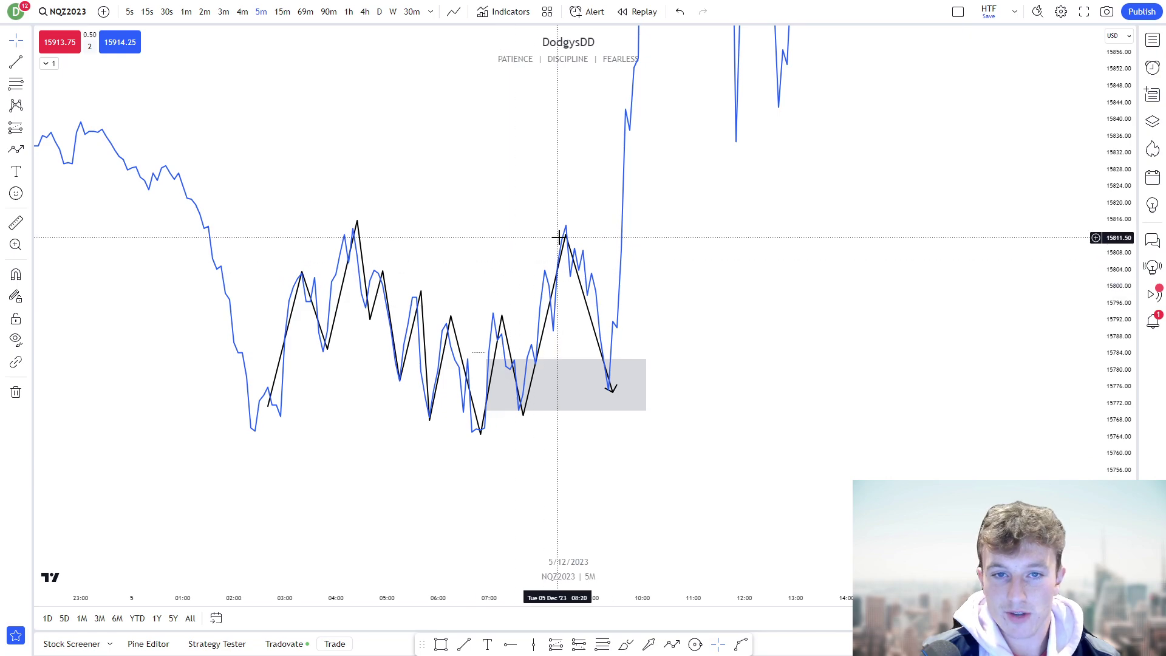
pyautogui.click(454, 12)
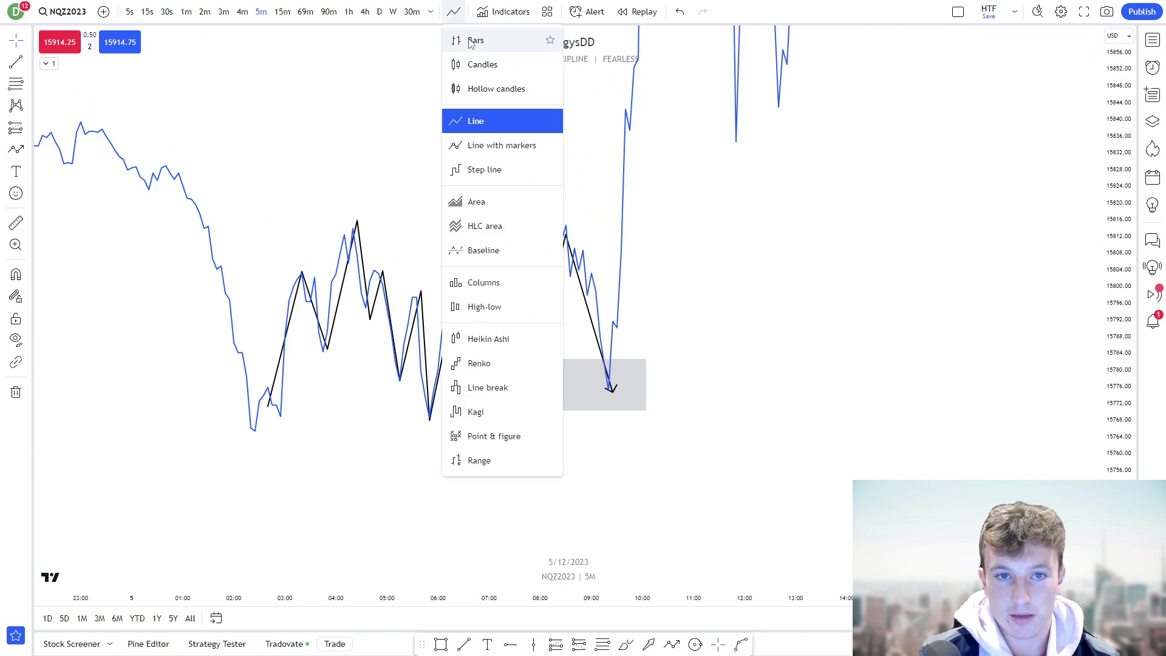
pyautogui.click(492, 204)
pyautogui.click(455, 12)
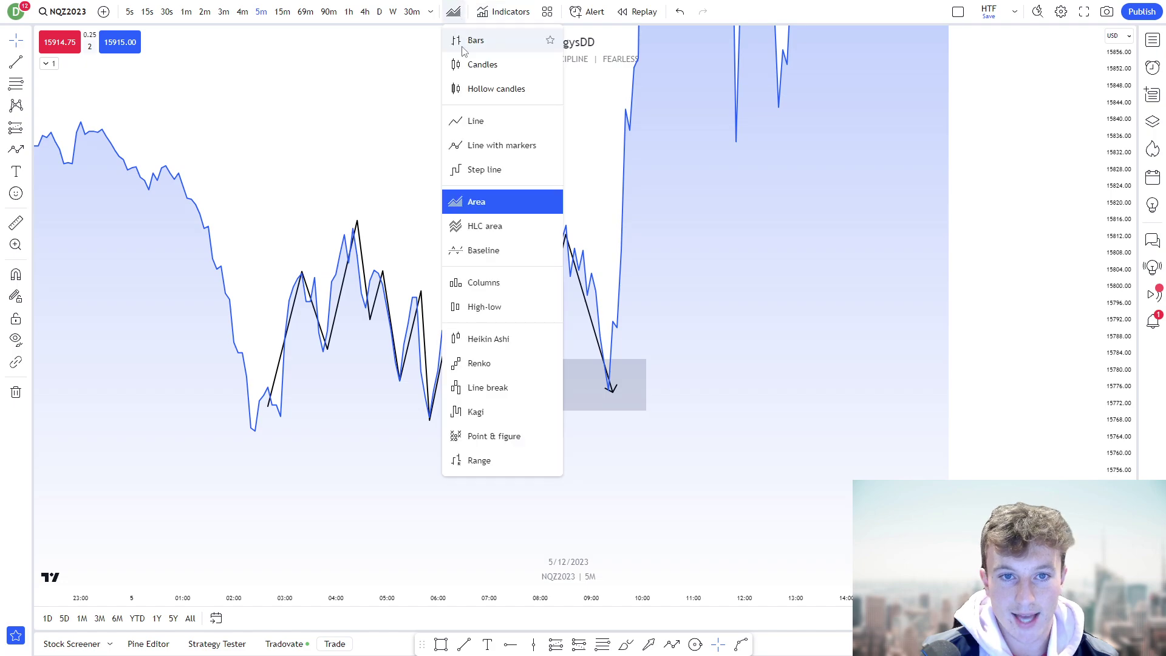
pyautogui.click(464, 61)
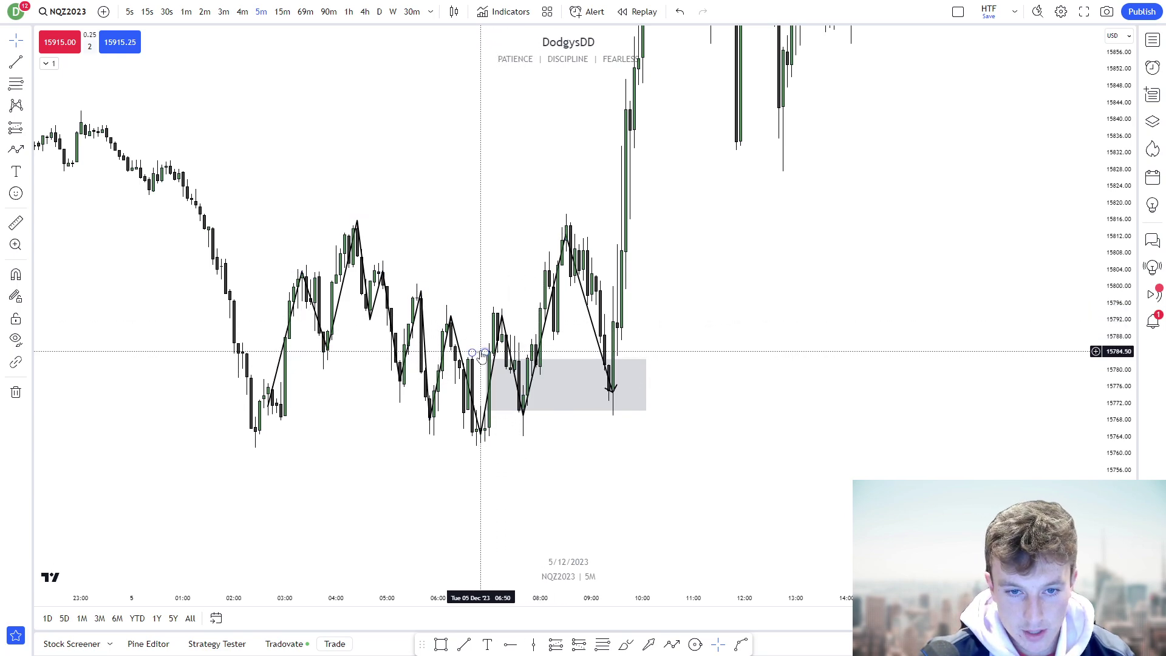
# - Delete the zigzag path traced over the swings, keeping the rectangle zone and short line
pyautogui.click(465, 376)
pyautogui.press('Delete')
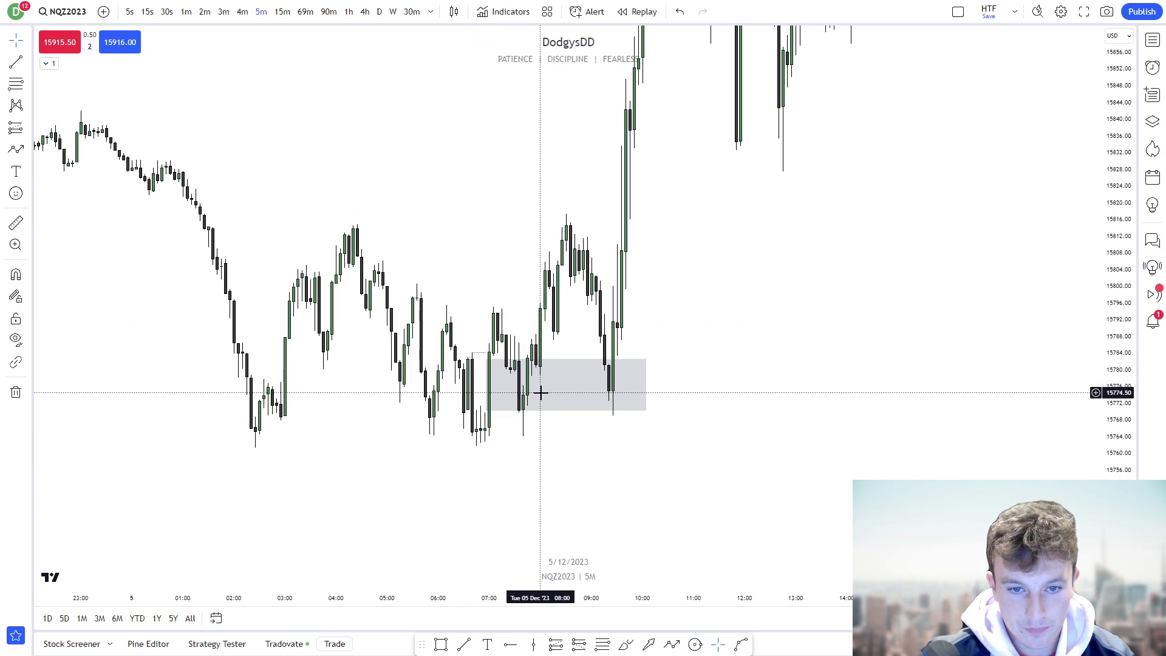
pyautogui.moveTo(720, 359); pyautogui.dragTo(720, 342)
pyautogui.moveTo(786, 328); pyautogui.dragTo(738, 223)
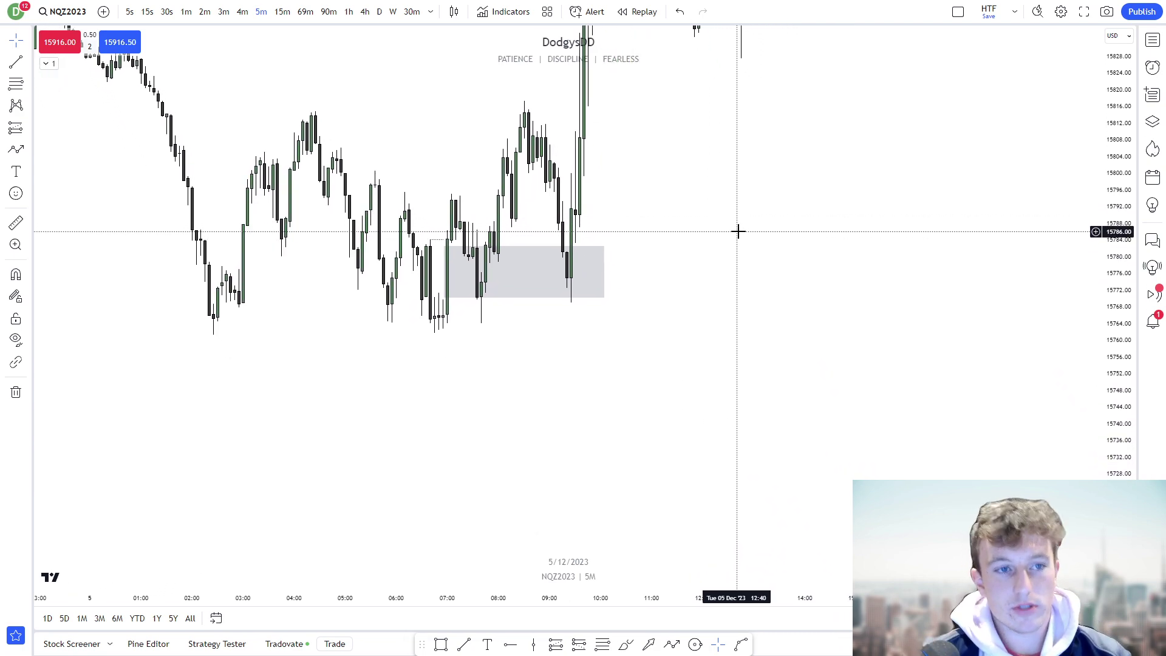
# - Draw a W-shaped Path below the candles from about 06:50 at 15744, dipping to a lower second low, rising to about 15757, ending near 12:45
pyautogui.moveTo(179, 280); pyautogui.dragTo(147, 208)
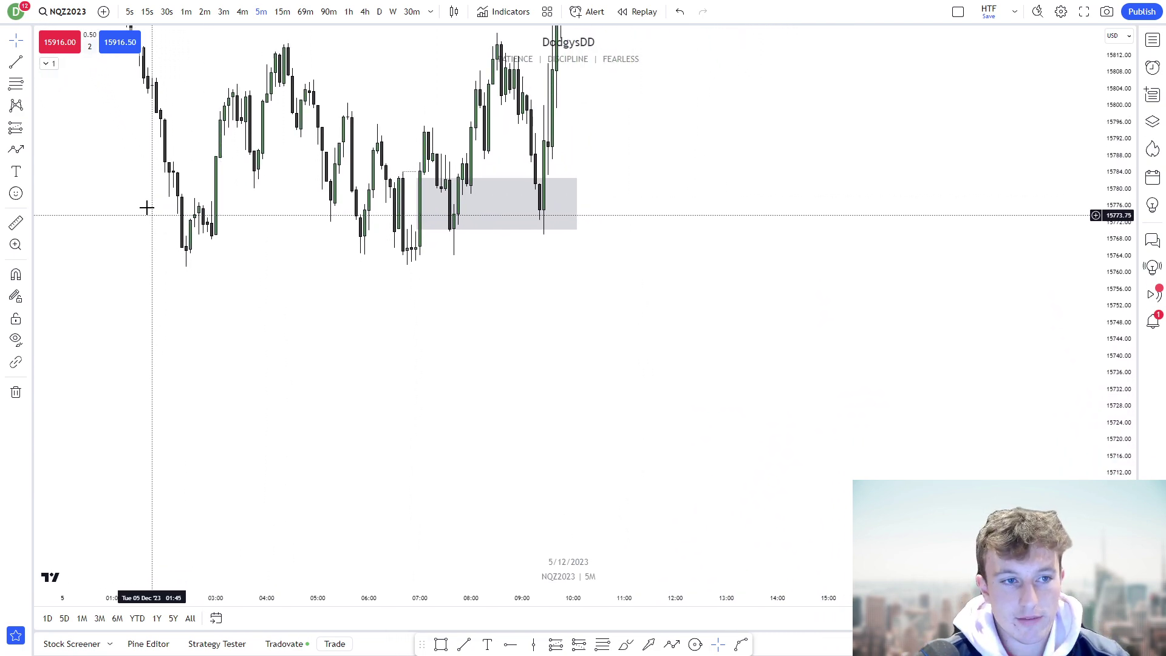
pyautogui.click(17, 150)
pyautogui.click(410, 334)
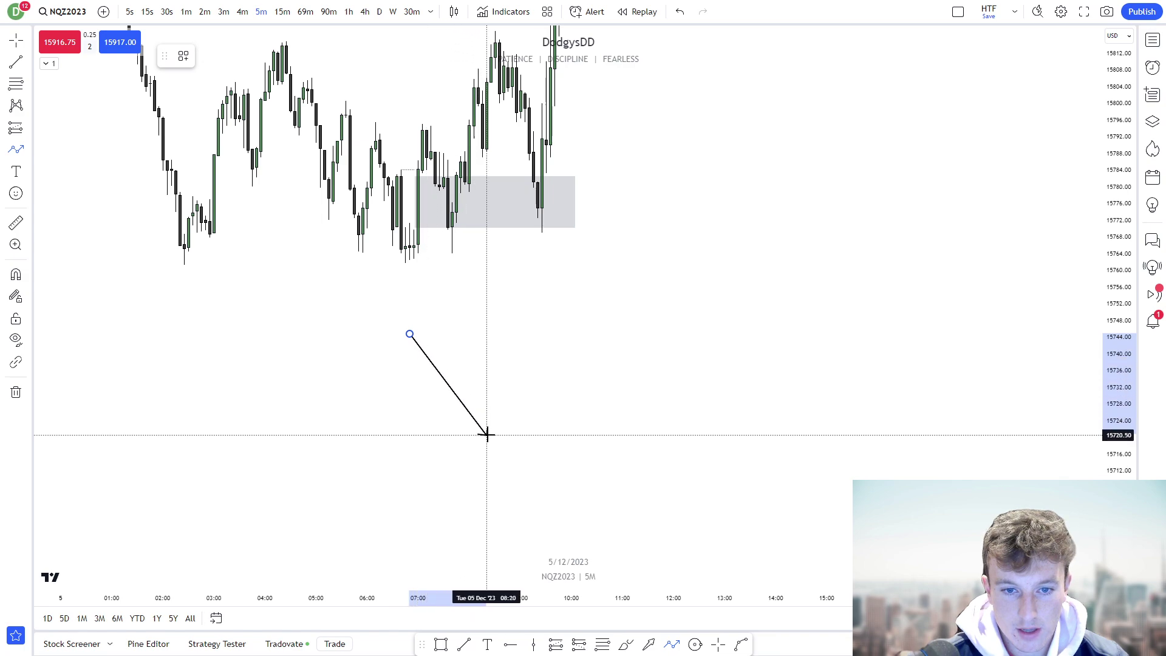
pyautogui.click(486, 437)
pyautogui.click(533, 340)
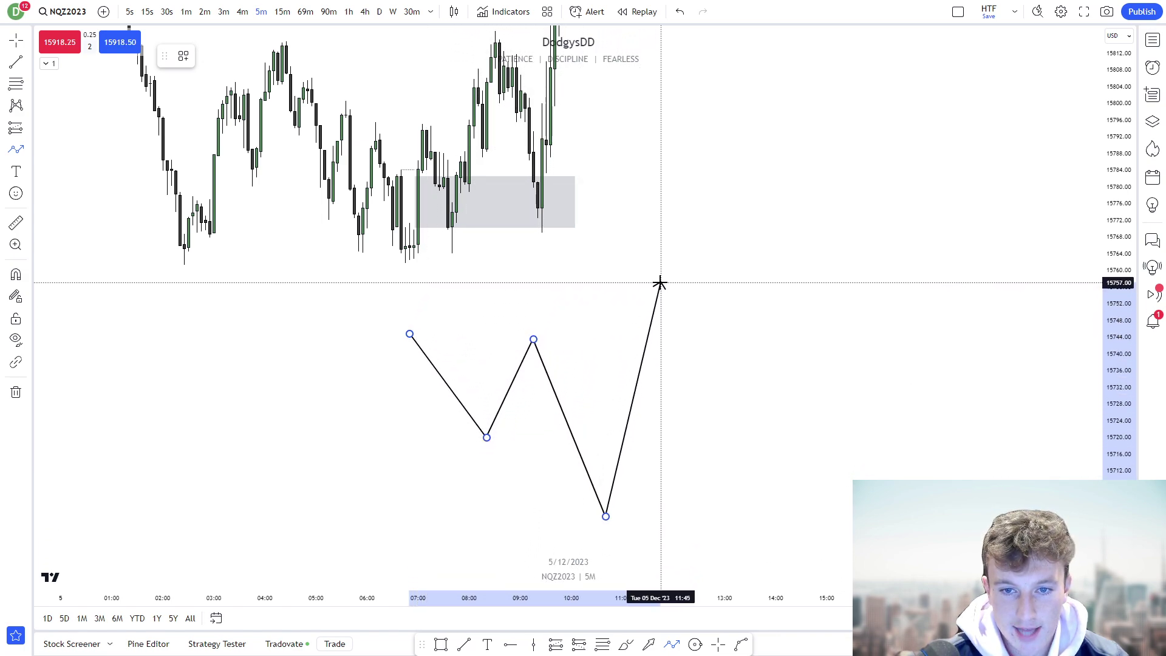
pyautogui.click(660, 283)
pyautogui.click(712, 367)
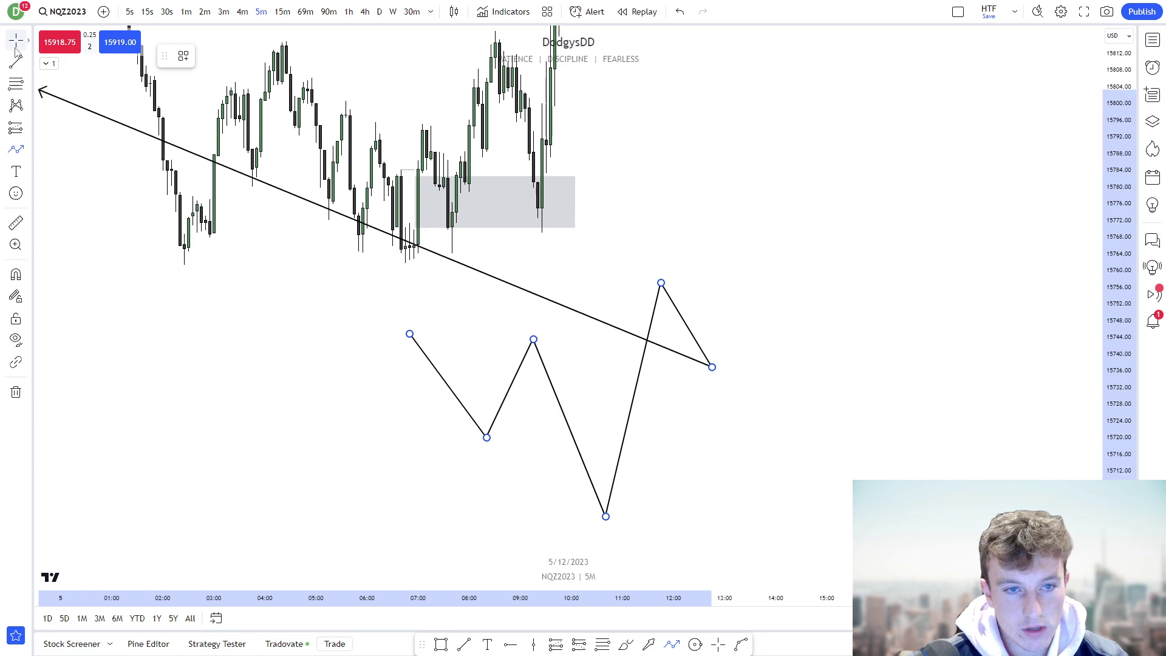
pyautogui.click(15, 41)
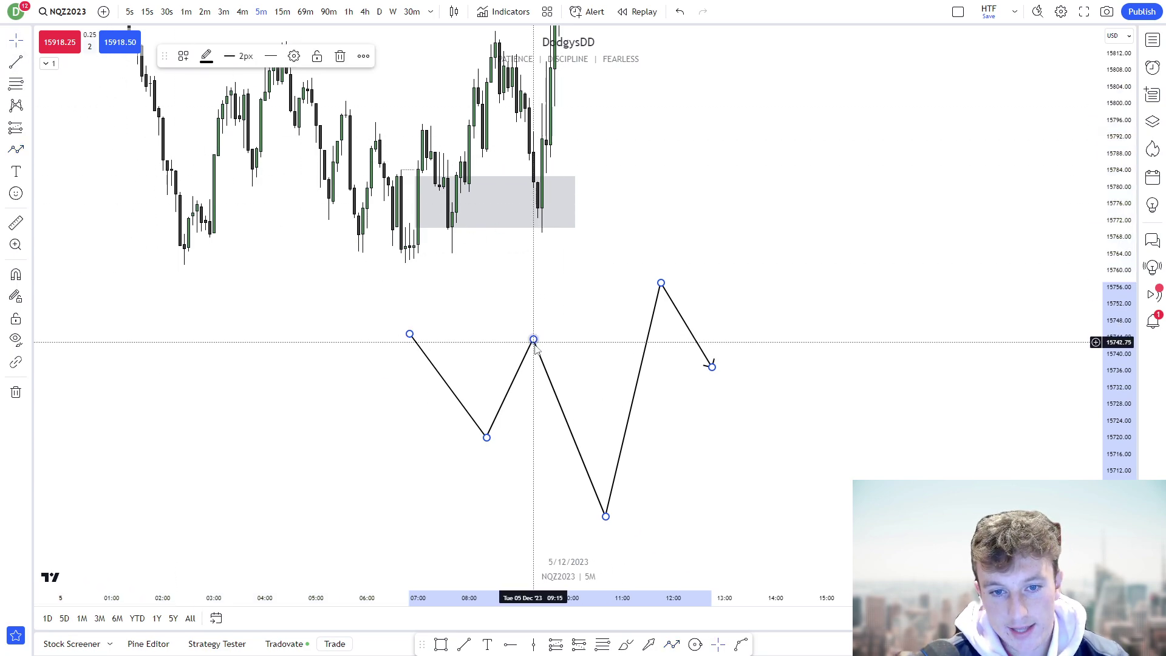
# - Draw a short horizontal trend line from the W-shaped path's first low at about 15719, running from 08:20 to about 09:40
pyautogui.click(16, 62)
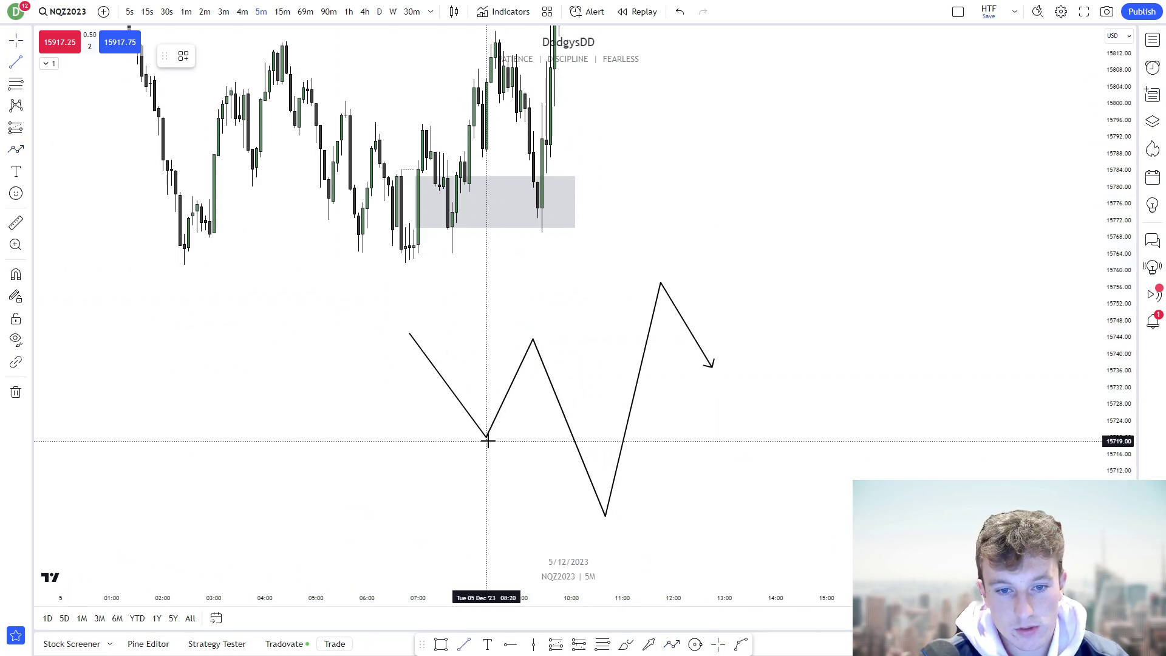
pyautogui.click(555, 440)
pyautogui.moveTo(712, 448); pyautogui.dragTo(637, 440)
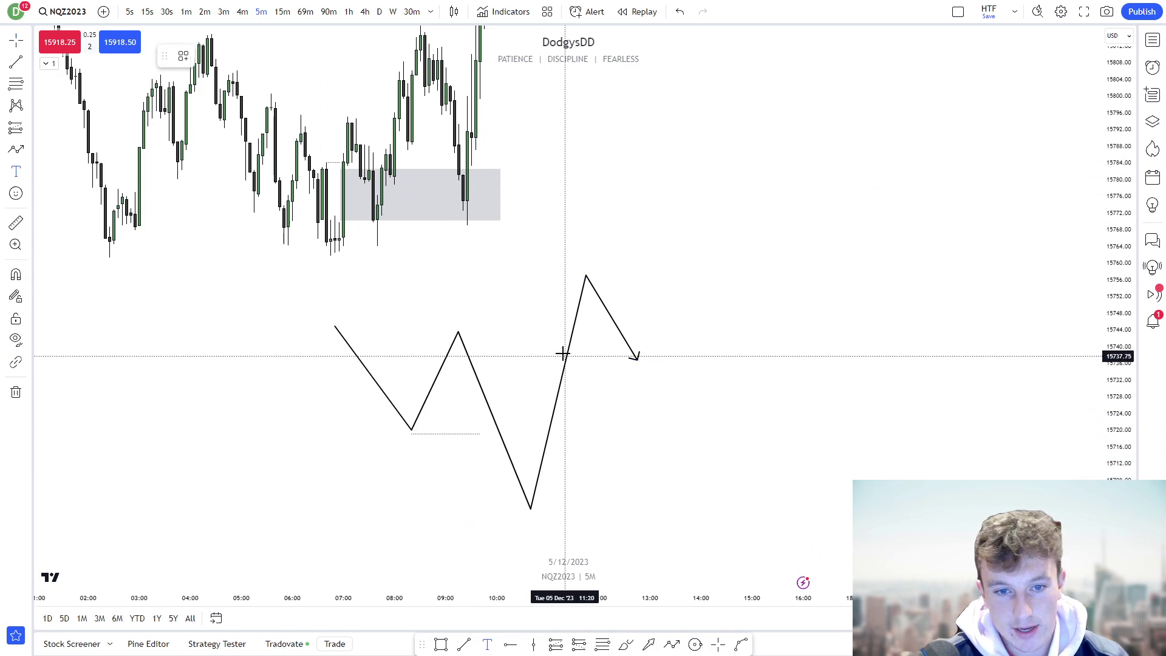
# - Add the text label "Manipulaion" and place it over the path's falling leg, just above the short horizontal line
pyautogui.click(535, 344)
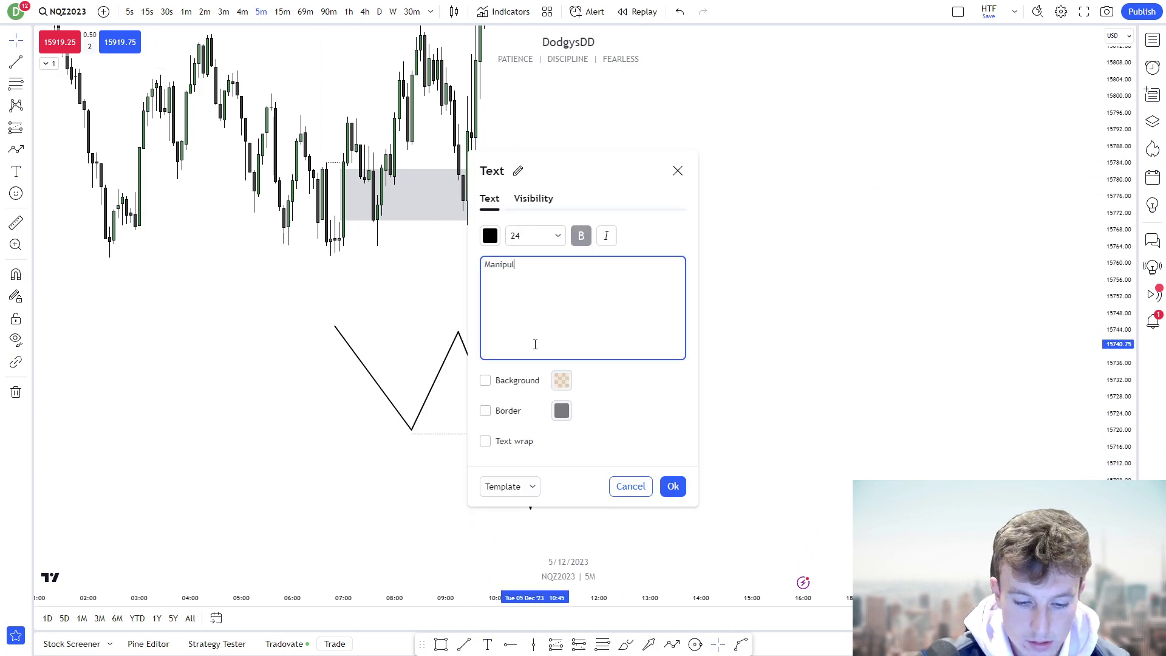
pyautogui.click(673, 493)
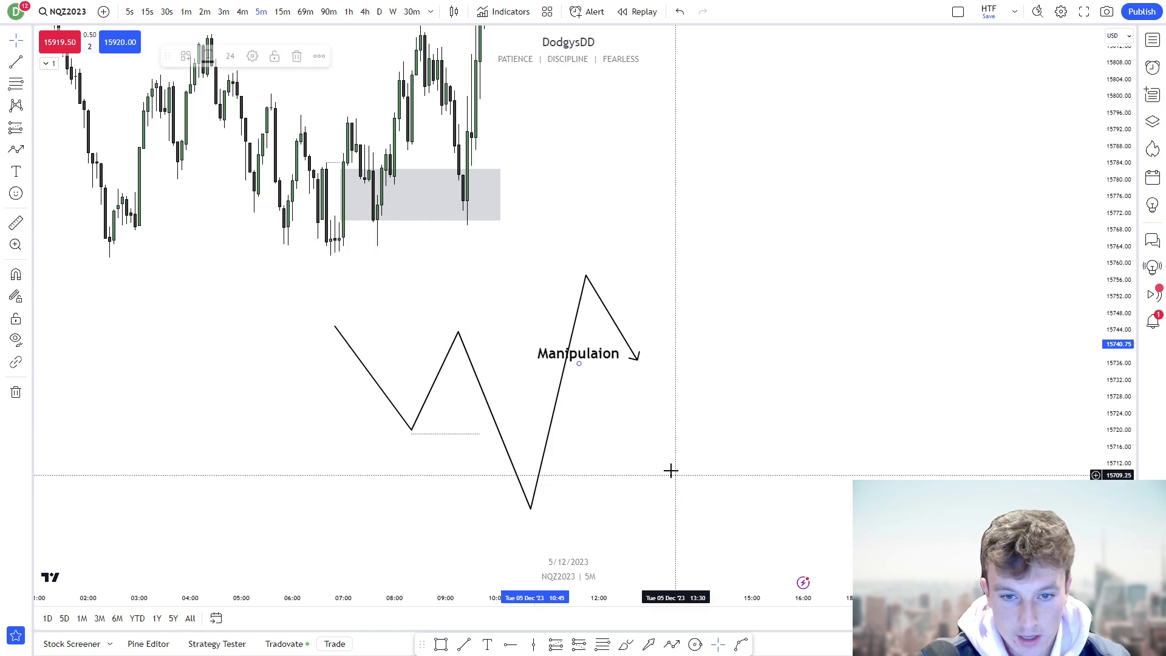
pyautogui.moveTo(595, 364); pyautogui.dragTo(507, 415)
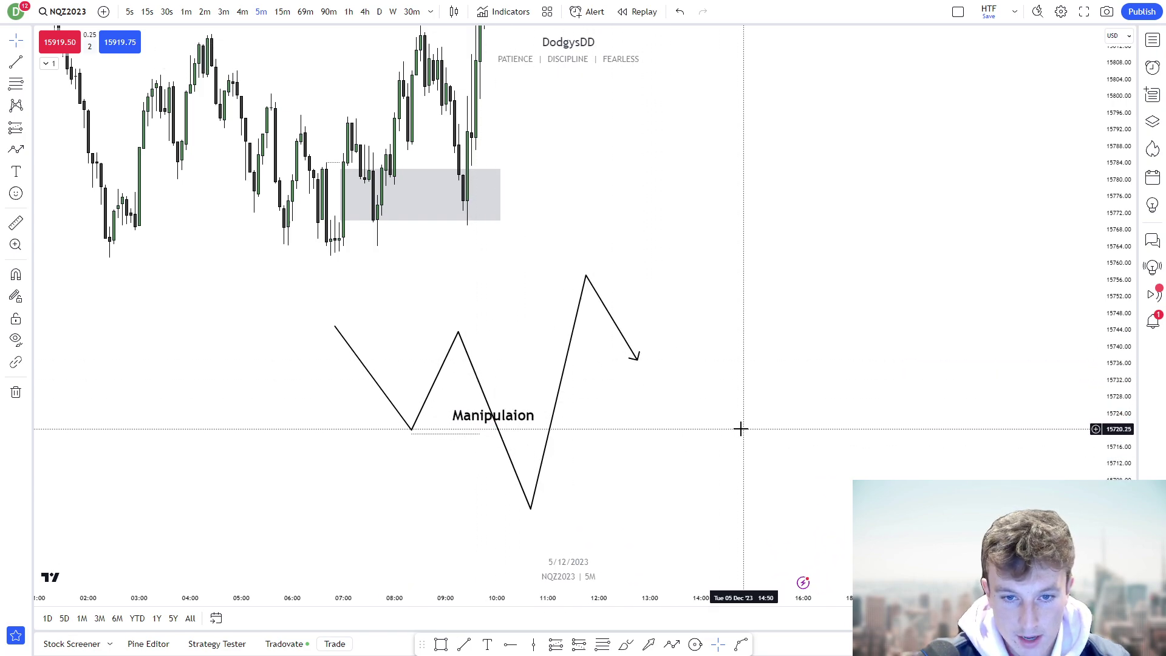
# - Draw a second Path from about 15780.50 at 13:50, rising to a high near 15788, zigzagging down to end at about 15730.25
pyautogui.moveTo(740, 428); pyautogui.dragTo(713, 421)
pyautogui.click(29, 154)
pyautogui.click(61, 403)
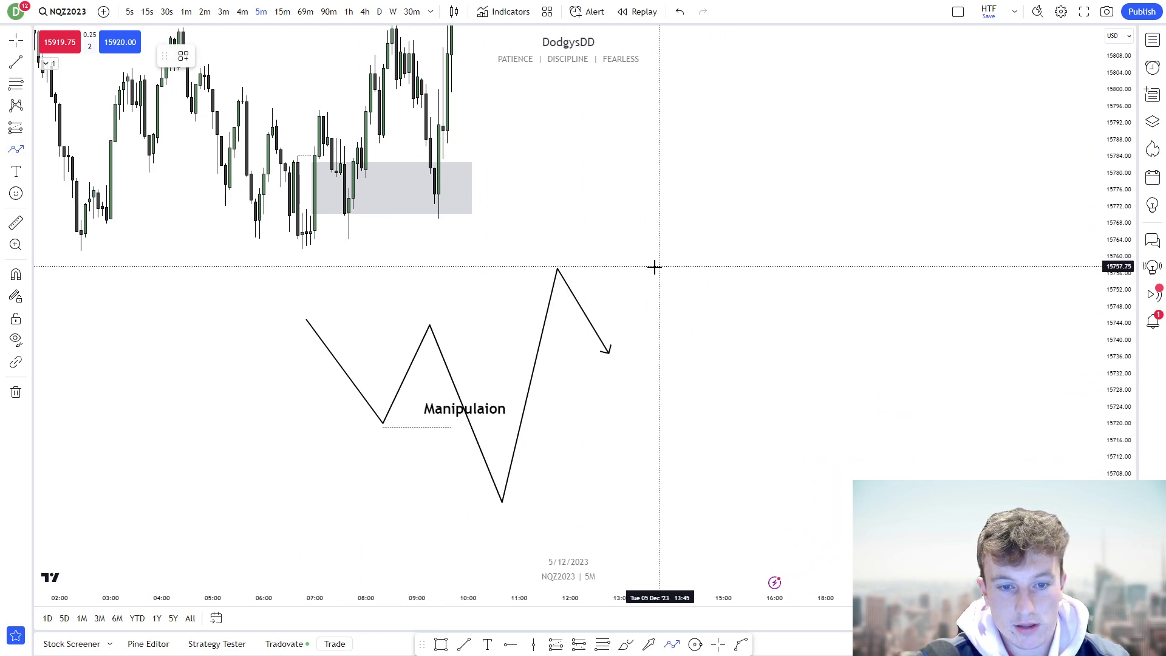
pyautogui.click(664, 170)
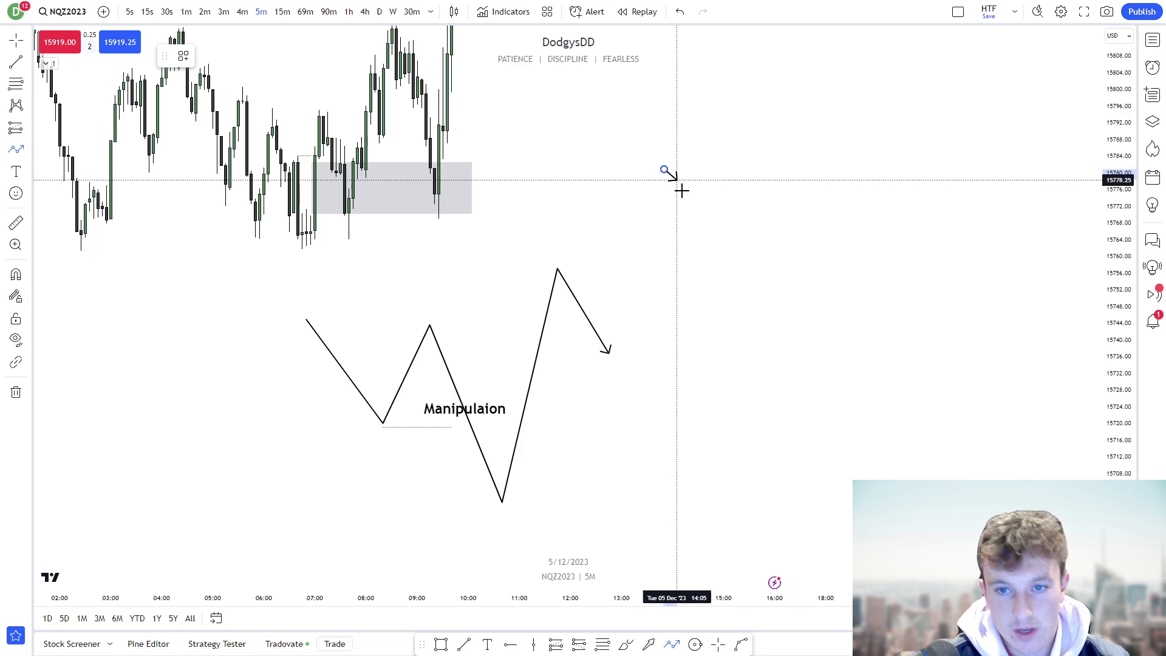
pyautogui.click(715, 257)
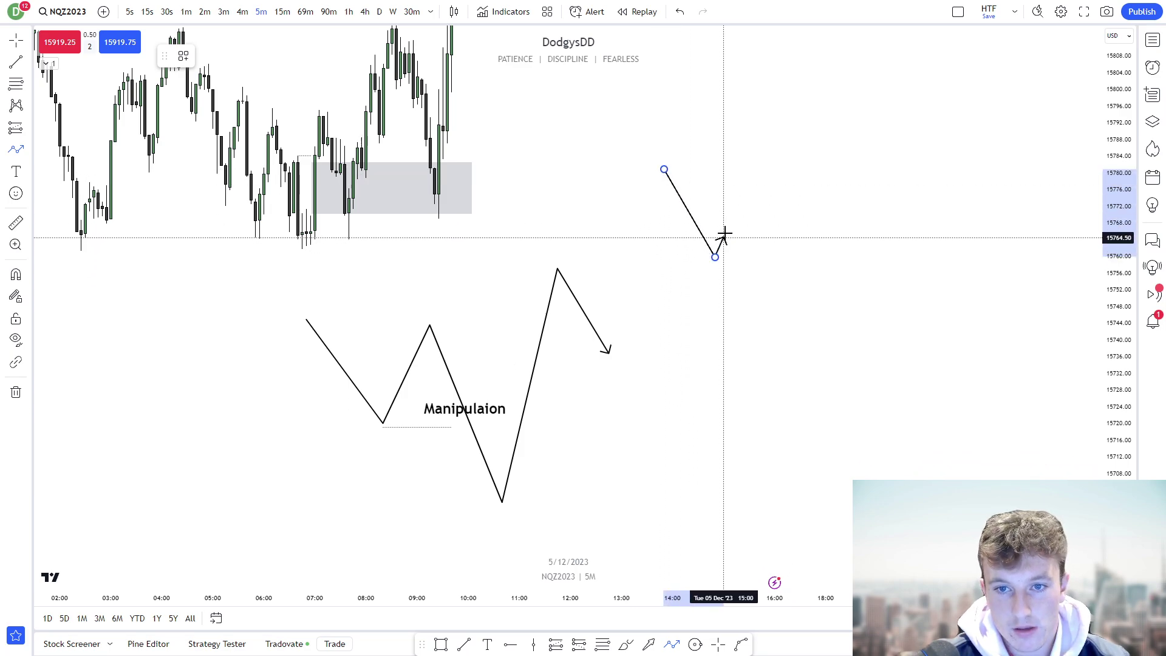
pyautogui.click(782, 138)
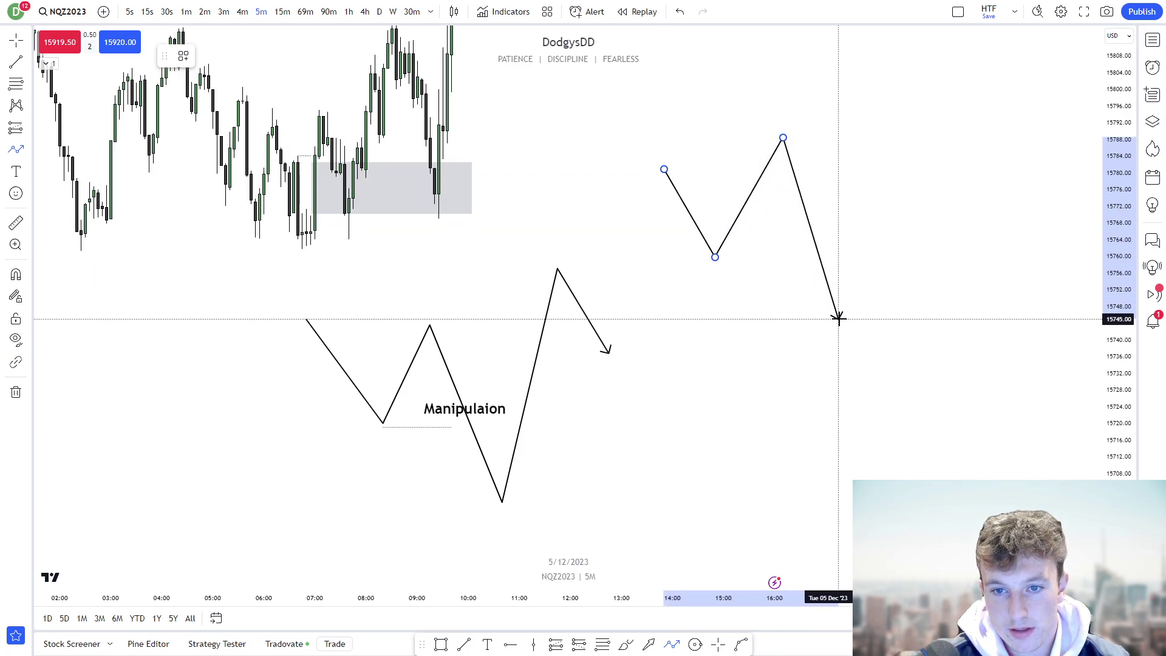
pyautogui.click(838, 319)
pyautogui.click(880, 206)
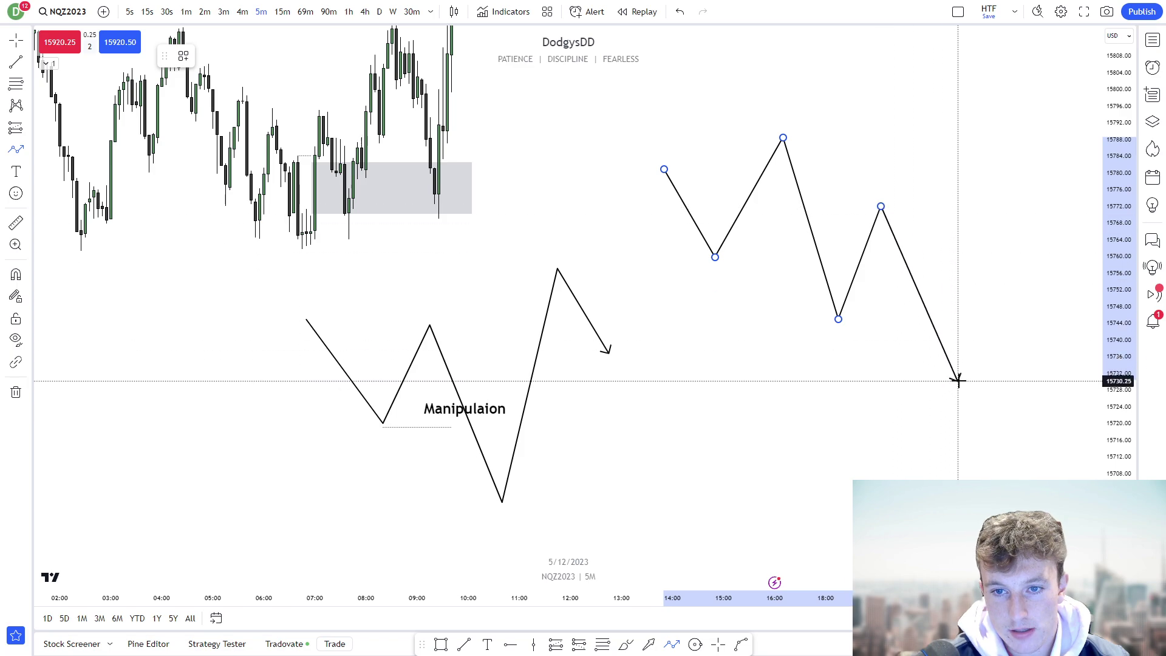
pyautogui.click(957, 380)
pyautogui.click(12, 45)
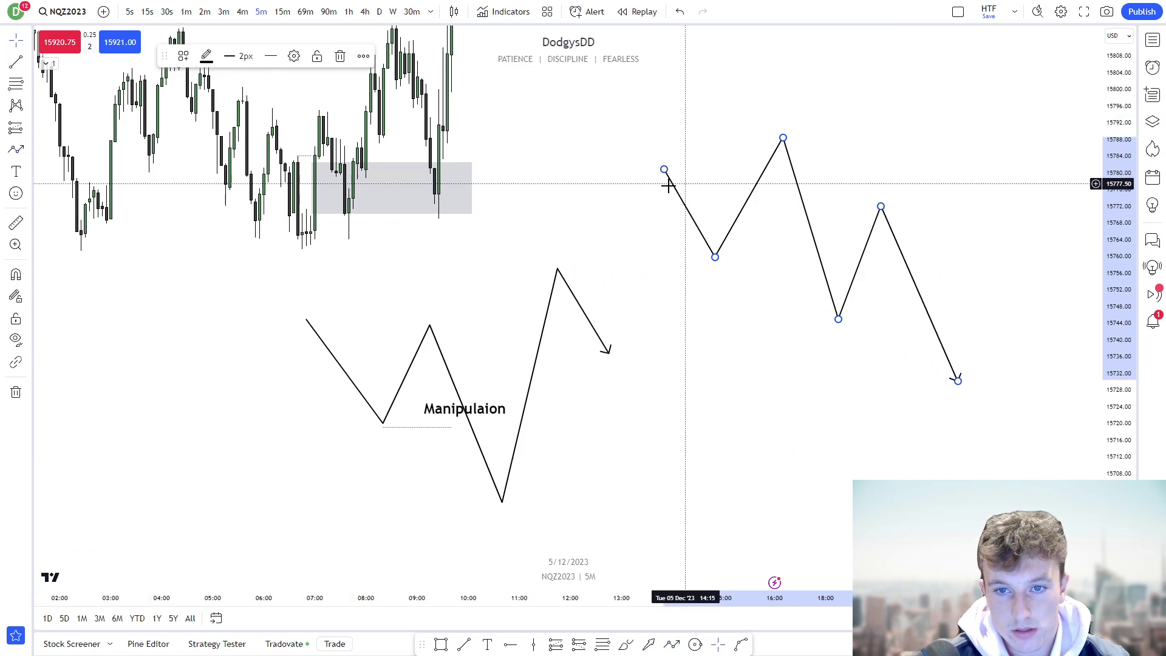
# - Draw a trend line from the second path's starting point at 15780.50 back down to 15764.25 at 13:20
pyautogui.click(27, 61)
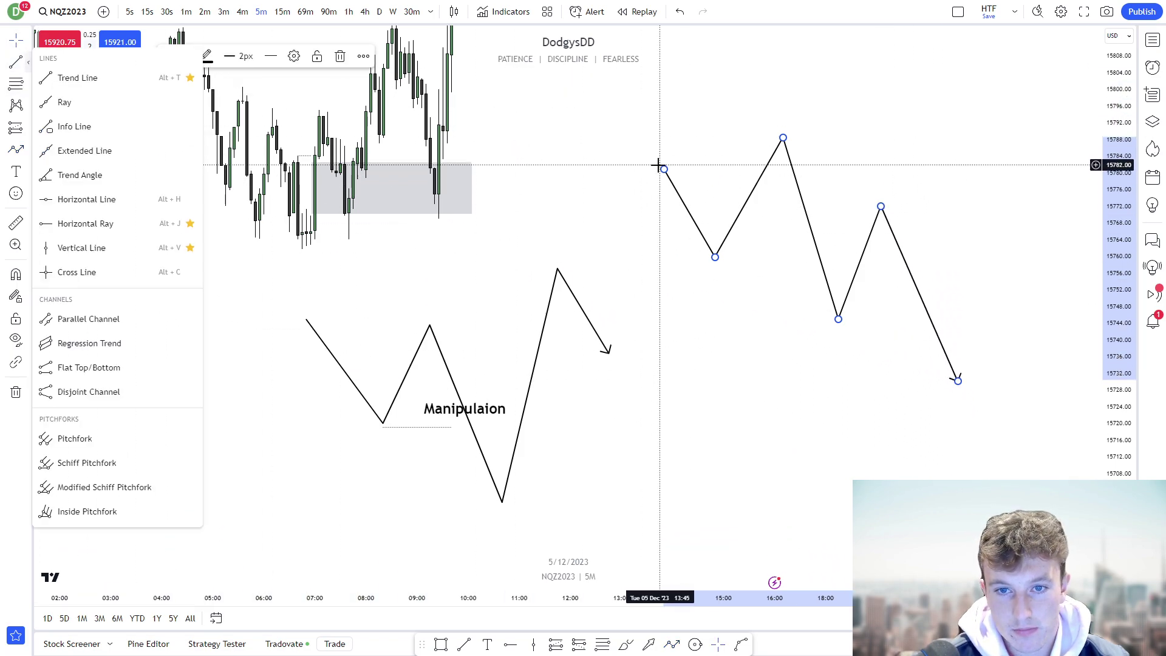
pyautogui.click(89, 81)
pyautogui.moveTo(663, 170); pyautogui.dragTo(639, 238)
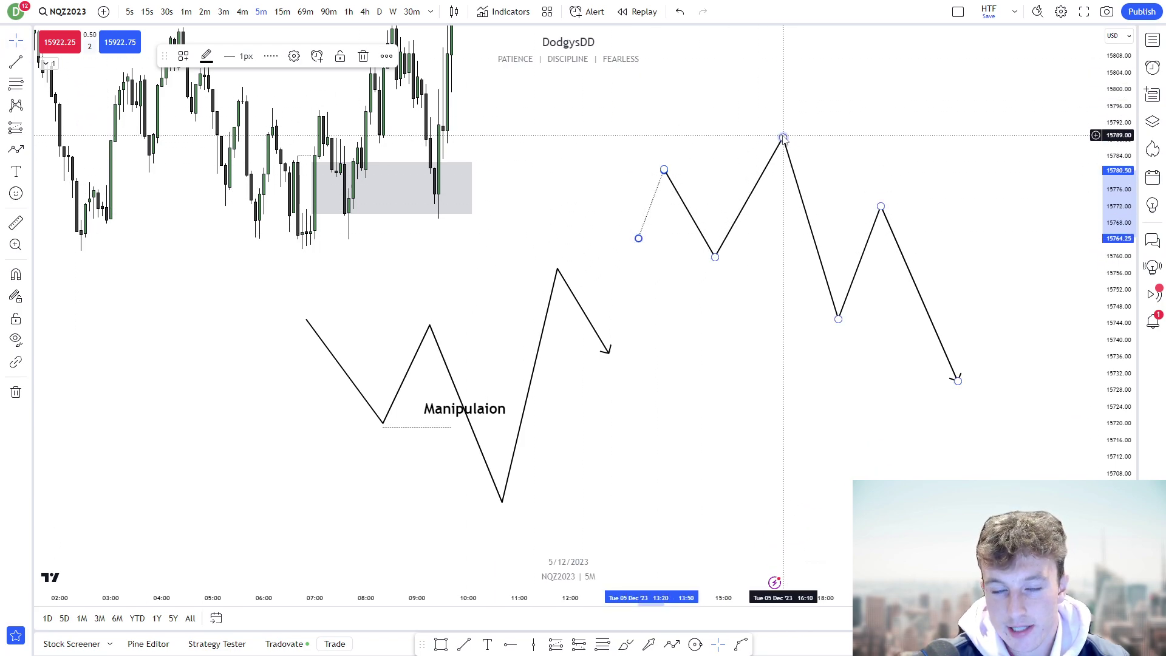
# - Place a duplicate of the "Manipulaion" label over the second path's first long falling leg, below its highest peak
pyautogui.moveTo(763, 125); pyautogui.dragTo(771, 159)
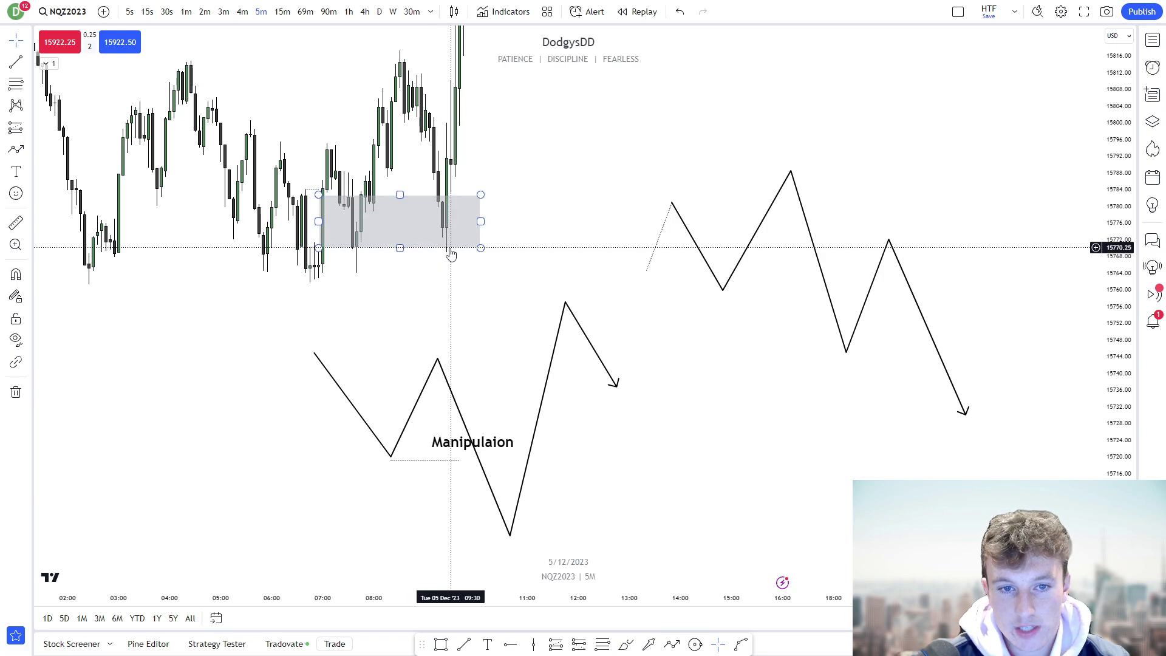
pyautogui.moveTo(460, 270); pyautogui.dragTo(456, 313)
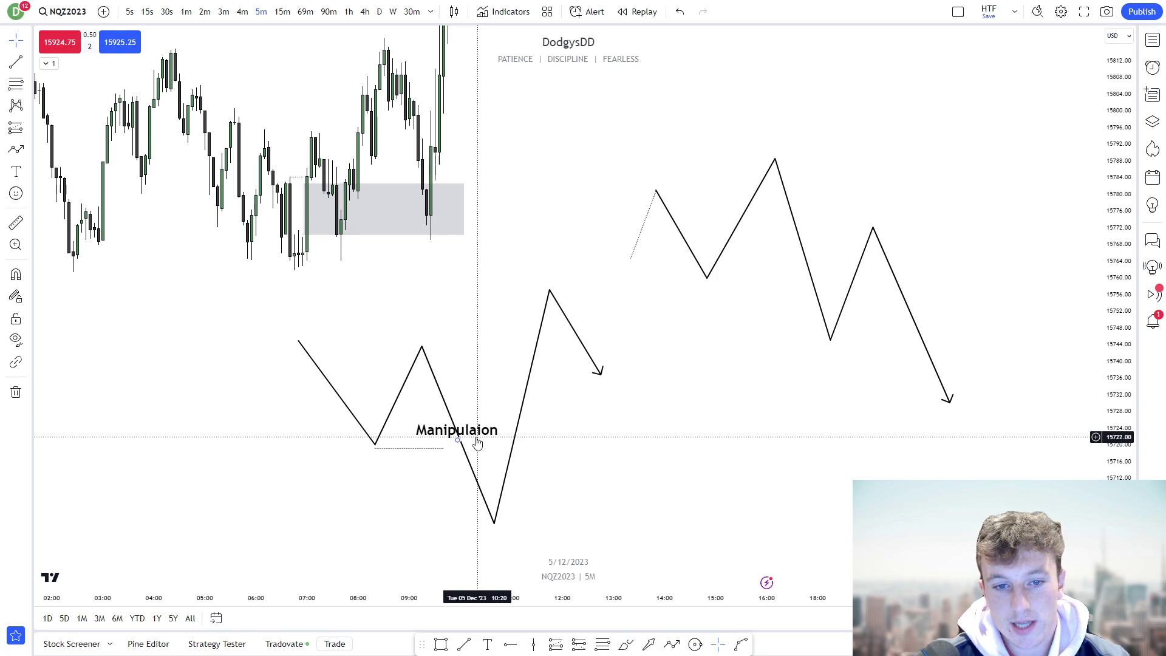
pyautogui.moveTo(477, 444); pyautogui.dragTo(830, 245)
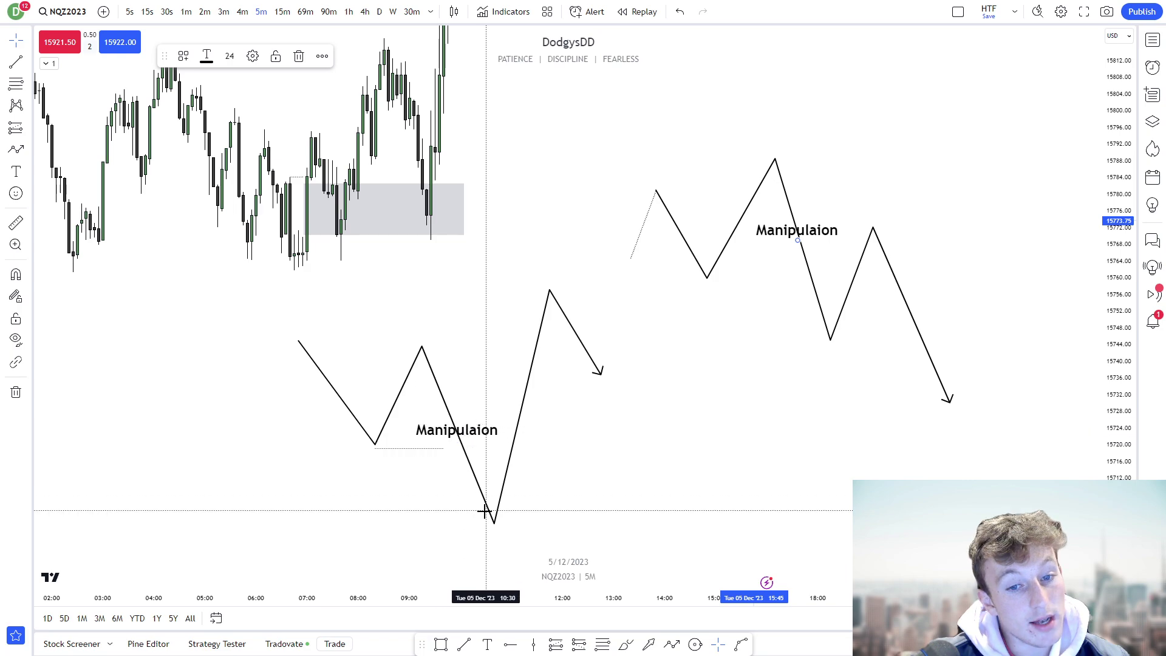
# - Remove all drawings from the chart, including the example paths, trend lines, labels and rectangle zone
pyautogui.rightClick(777, 363)
pyautogui.click(819, 598)
pyautogui.moveTo(669, 372); pyautogui.dragTo(726, 486)
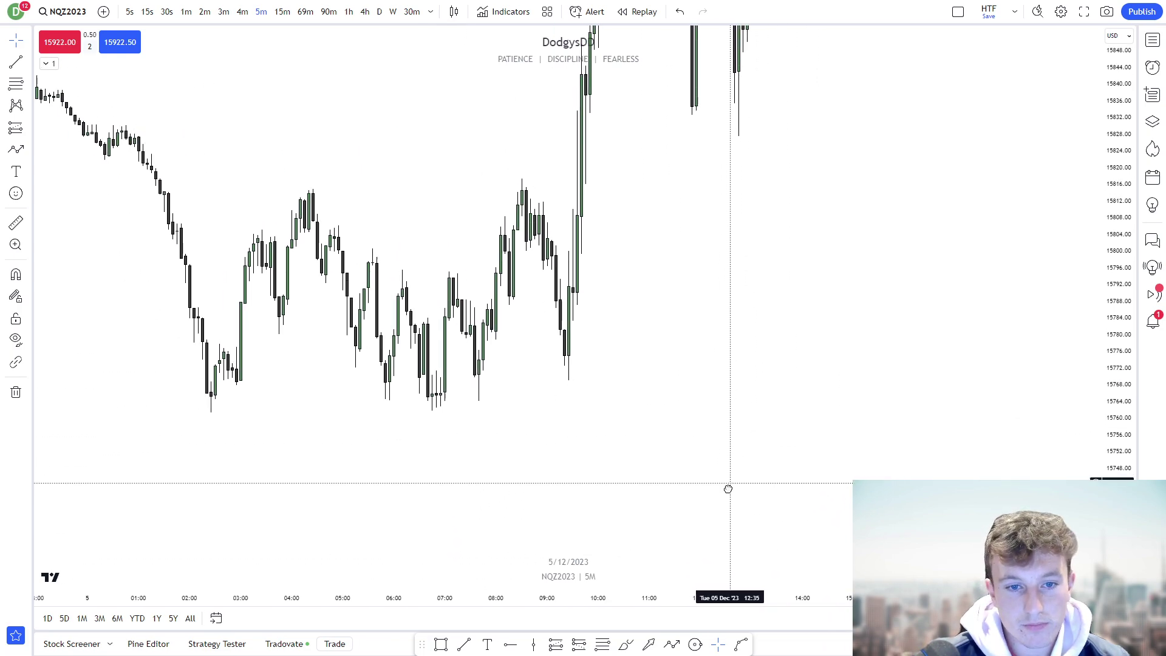
# - Trace the swing highs and lows with a Path from about 03:30 to the low around 09:20, near 15774
pyautogui.click(15, 152)
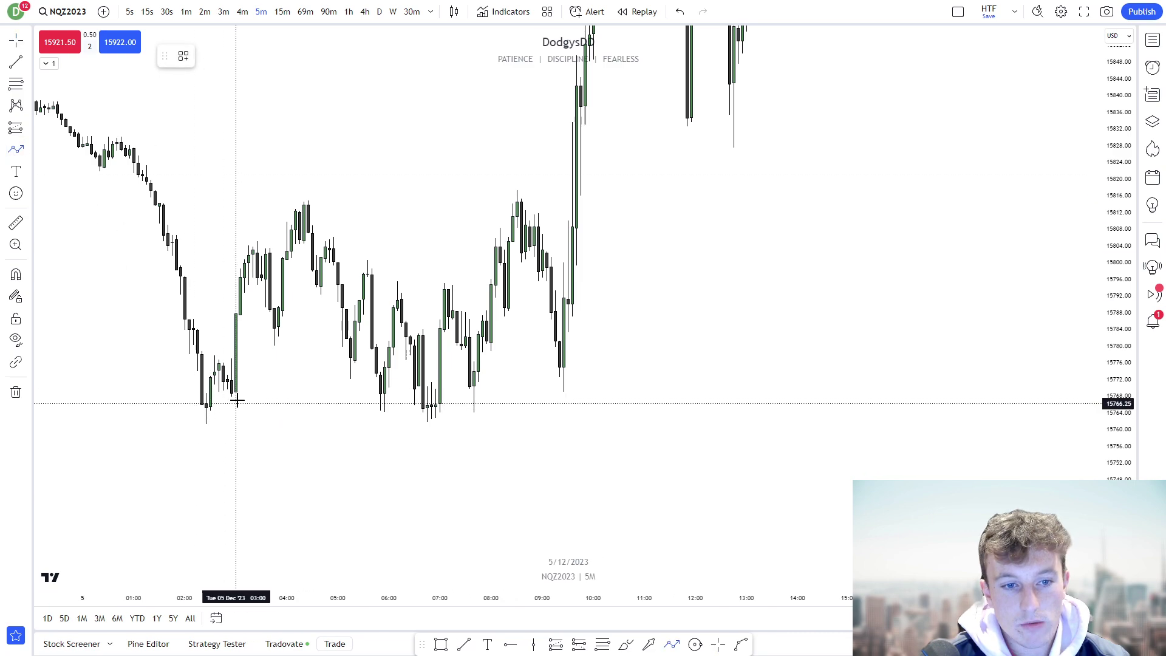
pyautogui.click(262, 324)
pyautogui.click(295, 204)
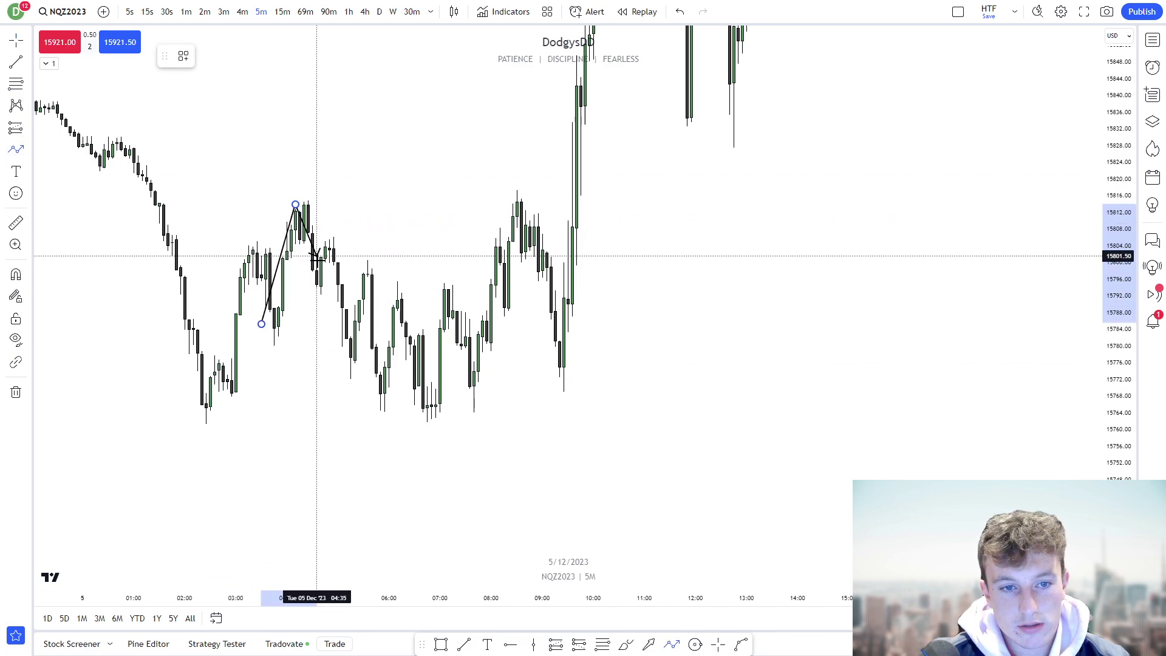
pyautogui.click(316, 287)
pyautogui.click(325, 250)
pyautogui.click(351, 352)
pyautogui.click(367, 264)
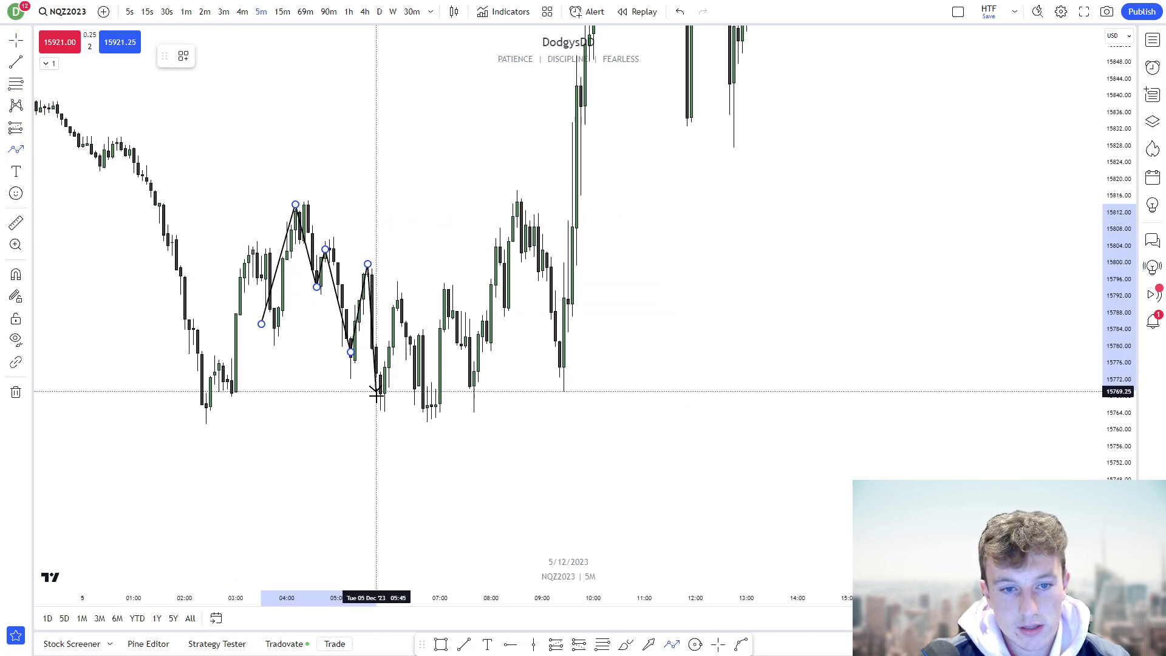
pyautogui.click(380, 399)
pyautogui.click(392, 285)
pyautogui.click(411, 388)
pyautogui.click(423, 330)
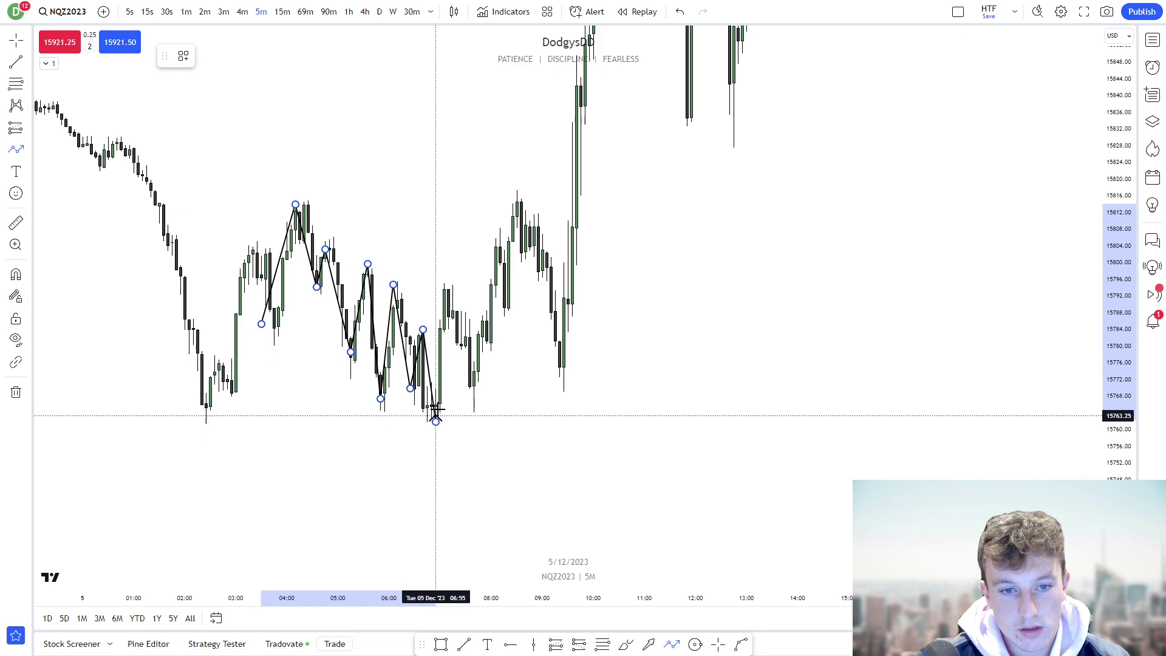
pyautogui.click(435, 421)
pyautogui.click(452, 285)
pyautogui.click(474, 399)
pyautogui.click(513, 209)
pyautogui.click(559, 369)
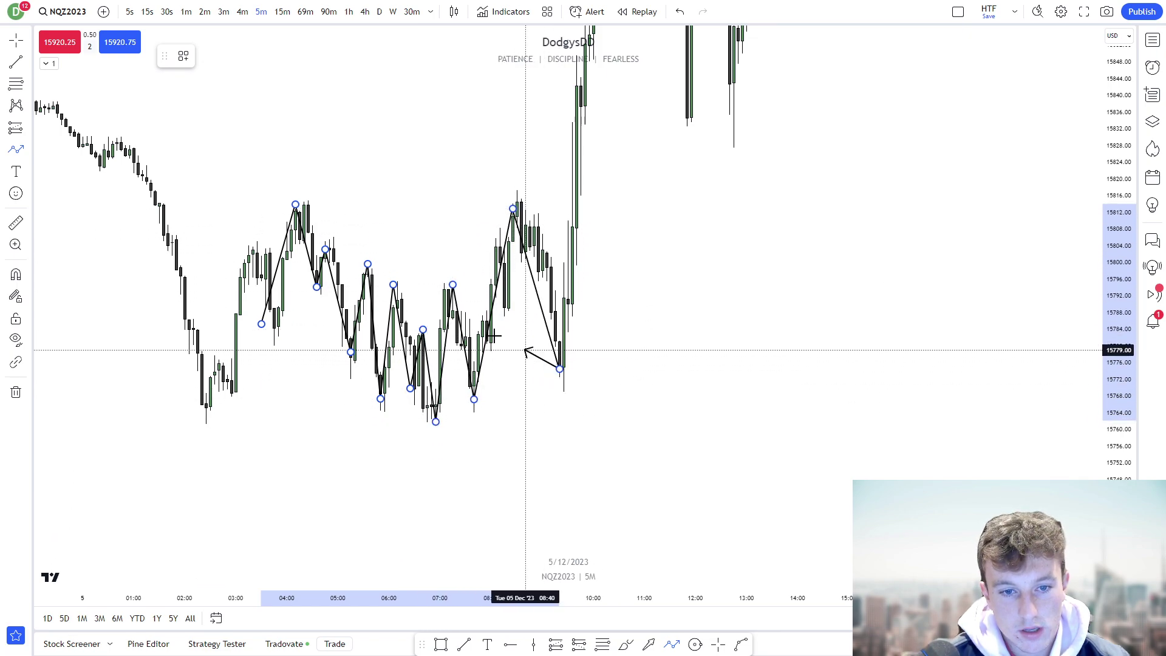
pyautogui.press('Escape')
# - Draw a Fib Retracement in the empty area after the rally, from 15767.75 up to 15778.50
pyautogui.moveTo(584, 425); pyautogui.dragTo(614, 409)
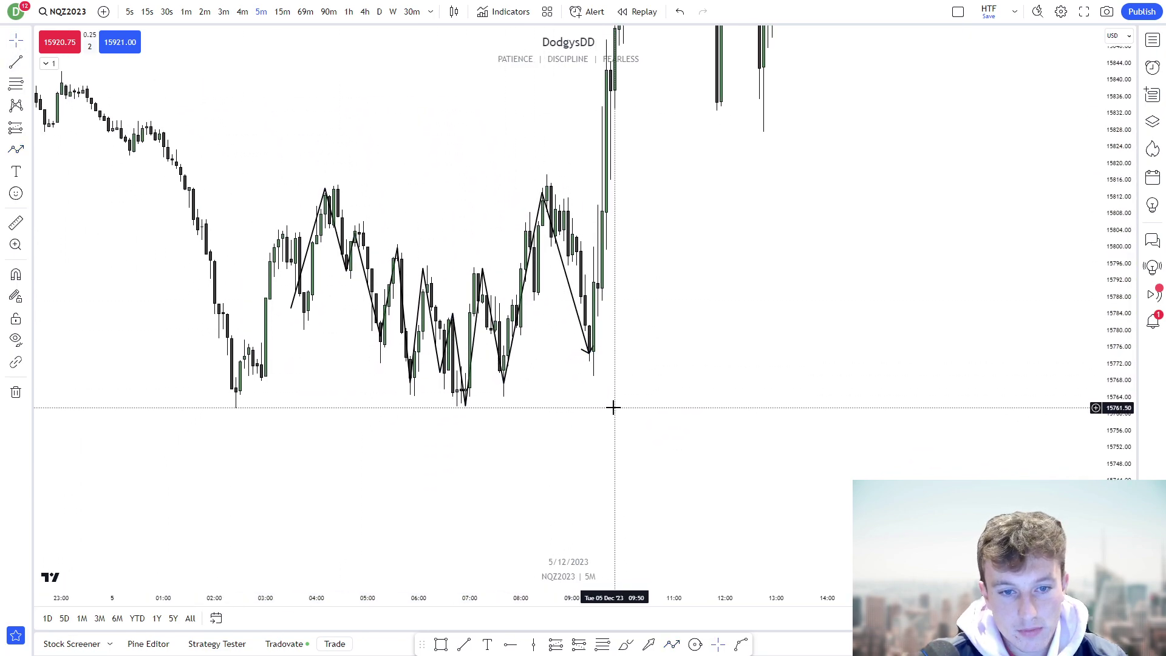
pyautogui.scroll(1, 593, 406)
pyautogui.moveTo(512, 402); pyautogui.dragTo(538, 406)
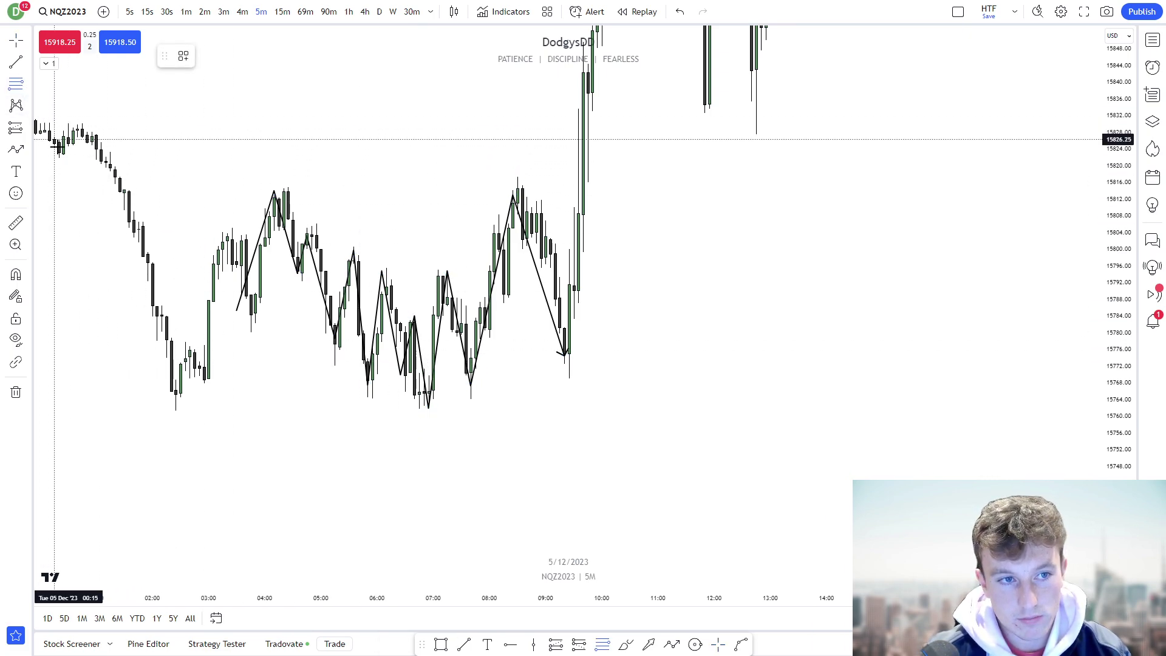
pyautogui.click(700, 384)
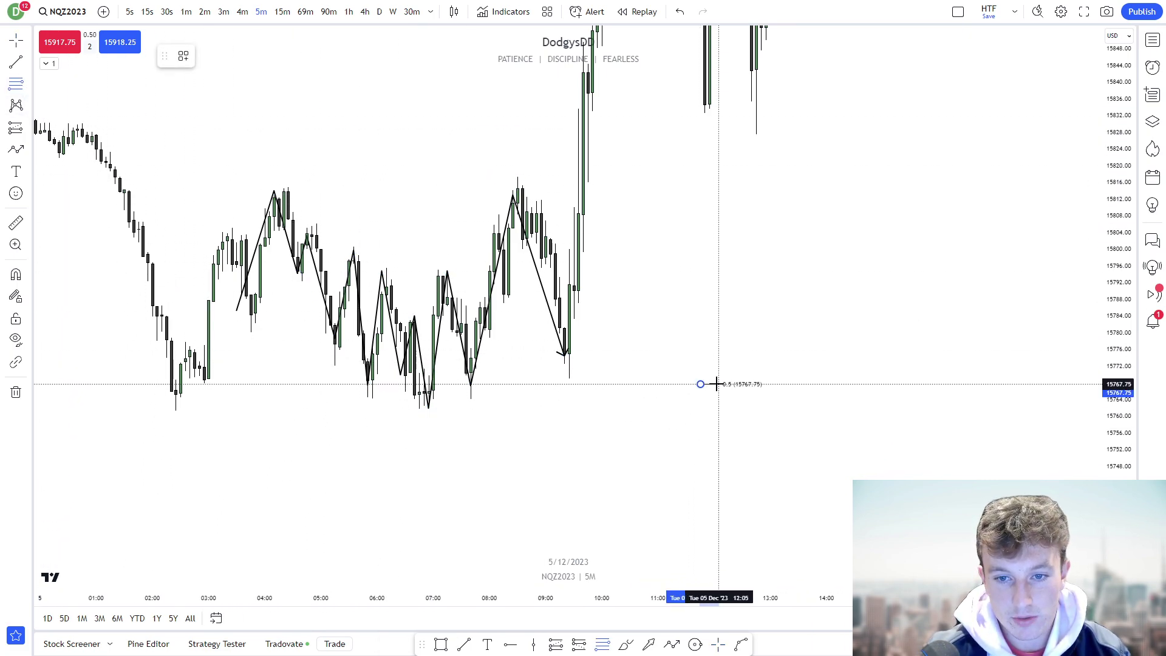
pyautogui.click(778, 338)
# - Apply the ICT OTE template to the Fib Retracement, and remove the retracement from the chart
pyautogui.doubleClick(793, 363)
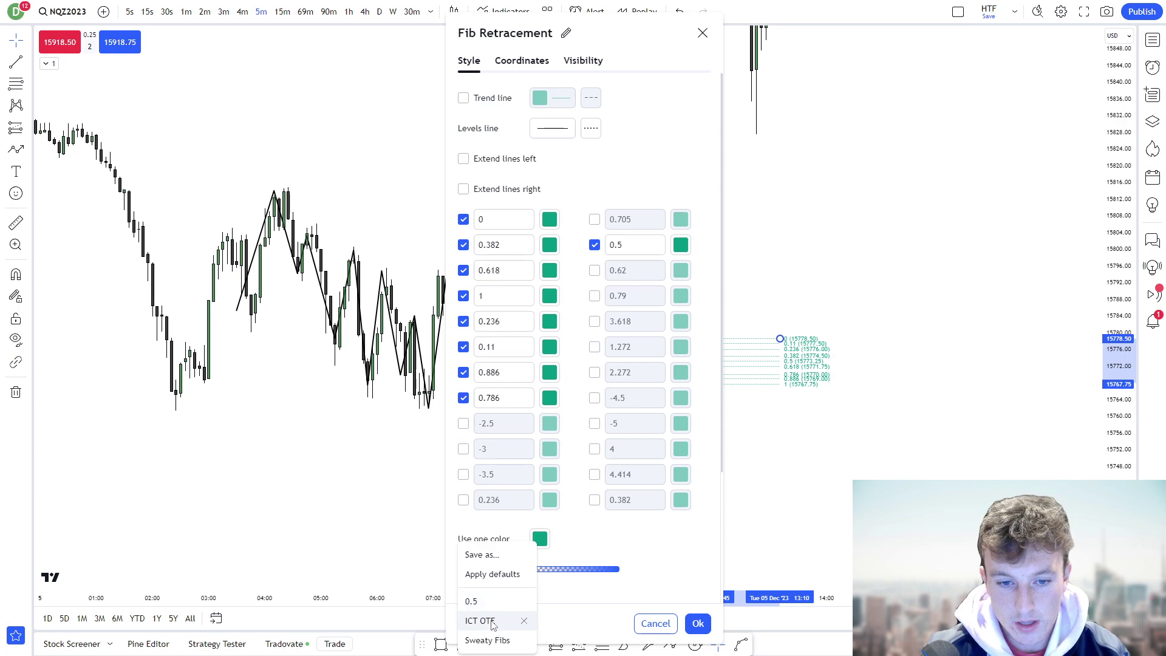
pyautogui.click(479, 620)
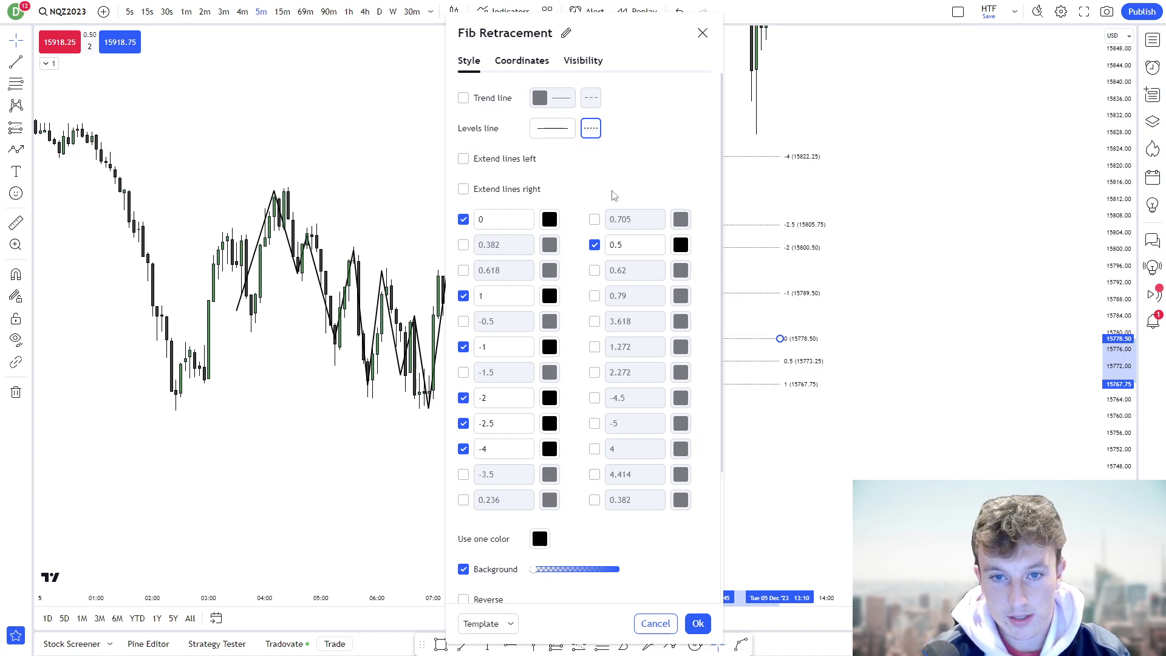
pyautogui.click(697, 623)
pyautogui.click(745, 490)
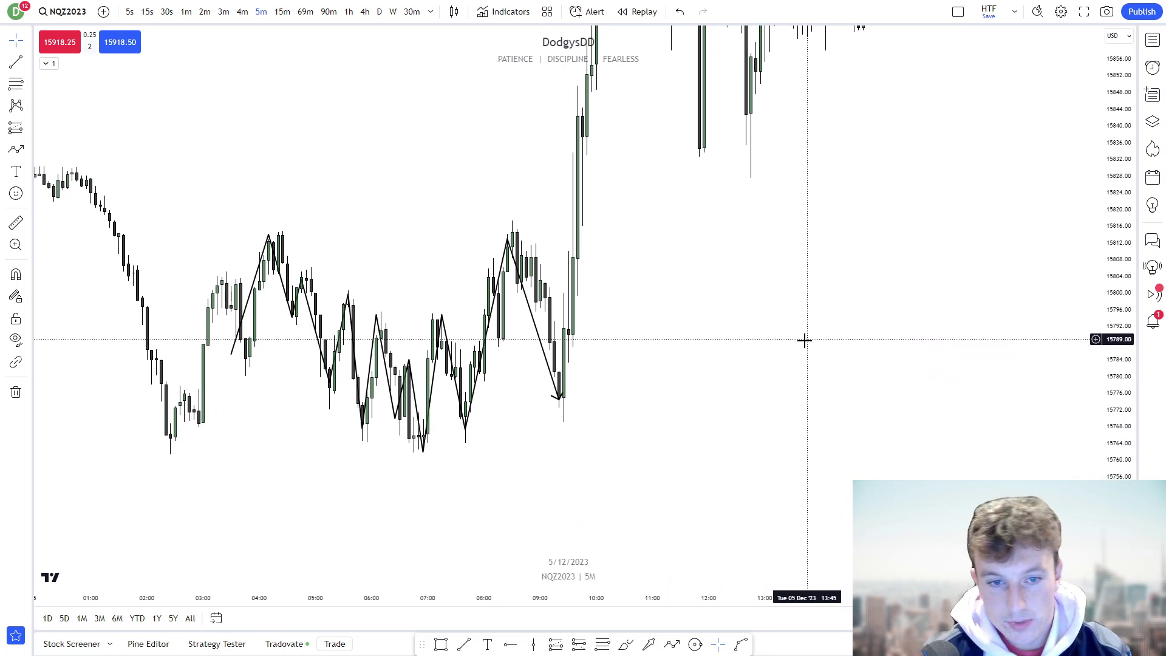
# - Draw an example zigzag Path in the empty area after 11:00, dipping to about 15734.50, rallying, pulling back, and ending near 15818.25
pyautogui.moveTo(853, 302); pyautogui.dragTo(712, 256)
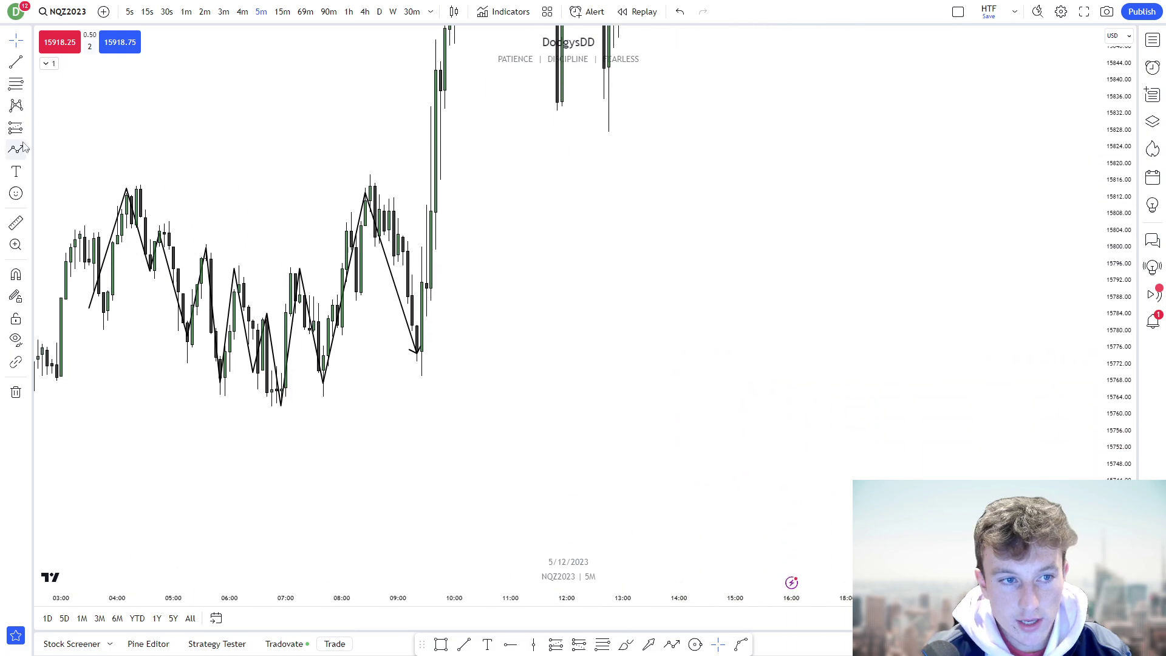
pyautogui.click(15, 150)
pyautogui.click(520, 342)
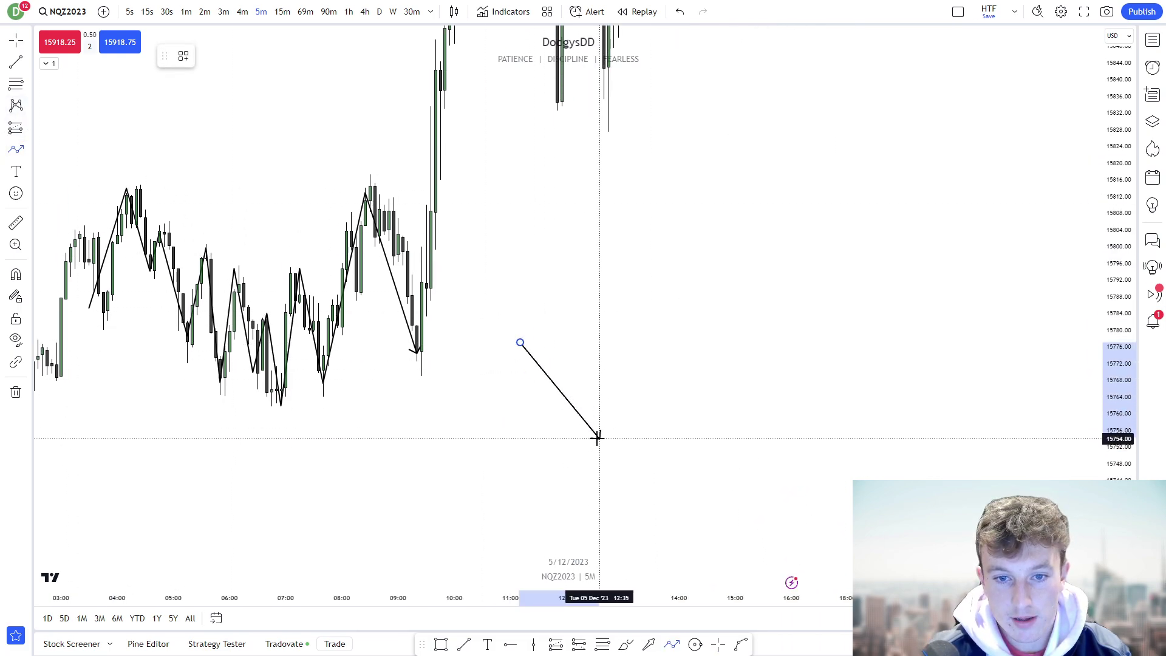
pyautogui.click(599, 438)
pyautogui.click(627, 366)
pyautogui.click(698, 519)
pyautogui.click(731, 268)
pyautogui.click(777, 408)
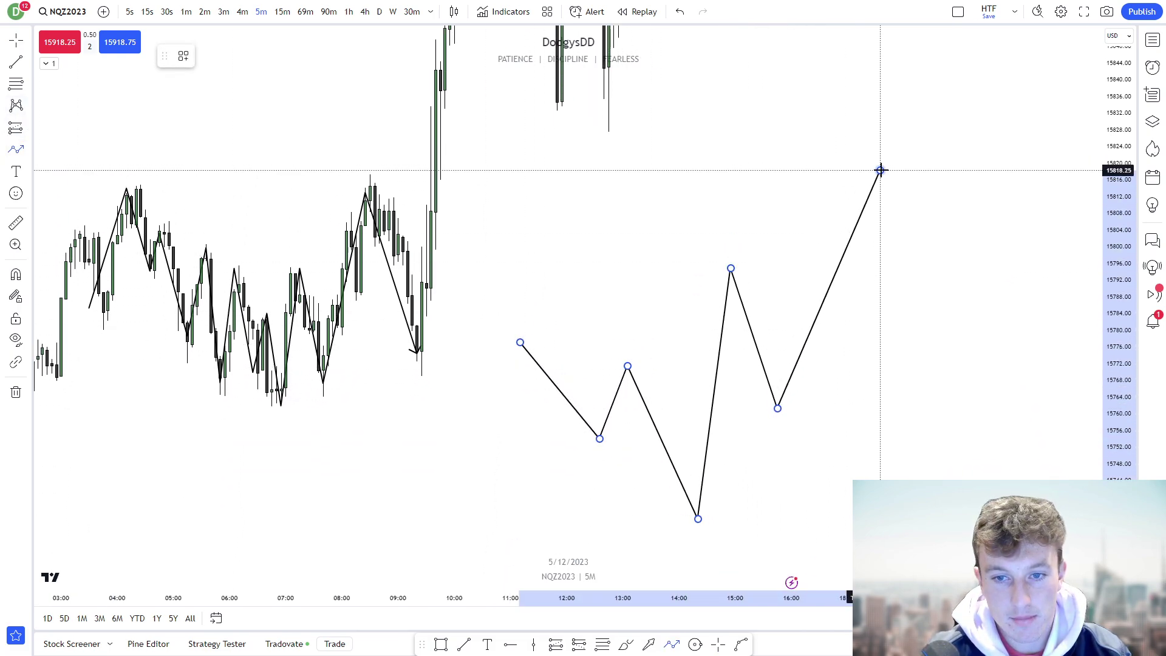
pyautogui.click(879, 171)
pyautogui.press('Escape')
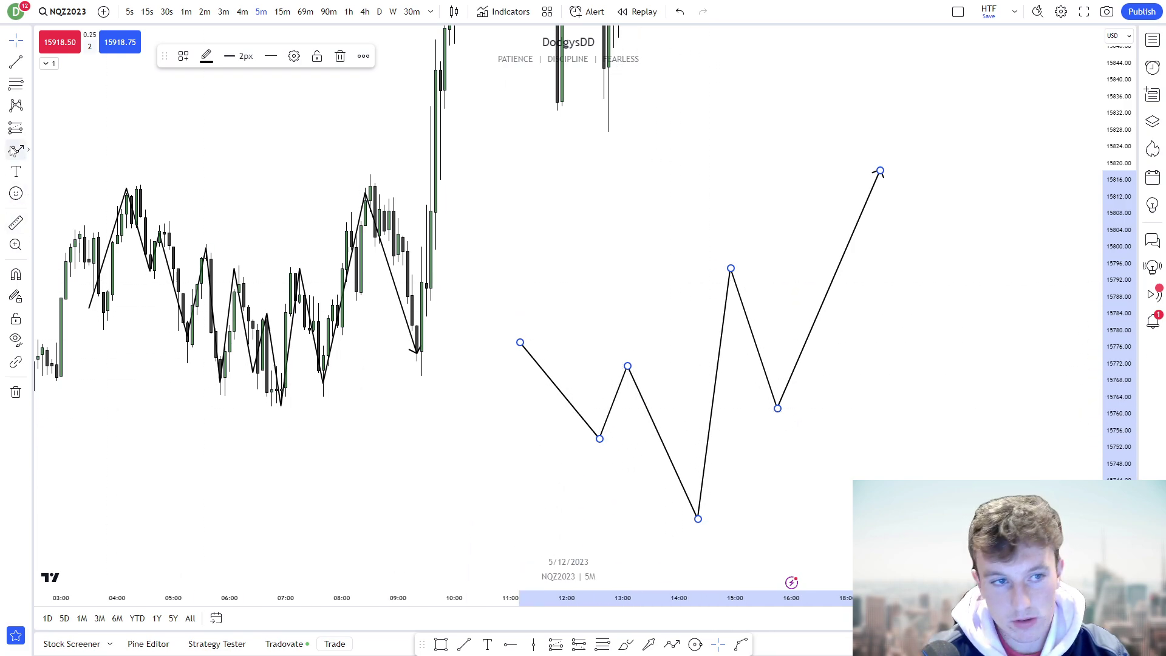
# - Draw a Fib Retracement on the example path from its low at 15734.50 to the preceding swing high at 15771.50, and remove it
pyautogui.click(15, 90)
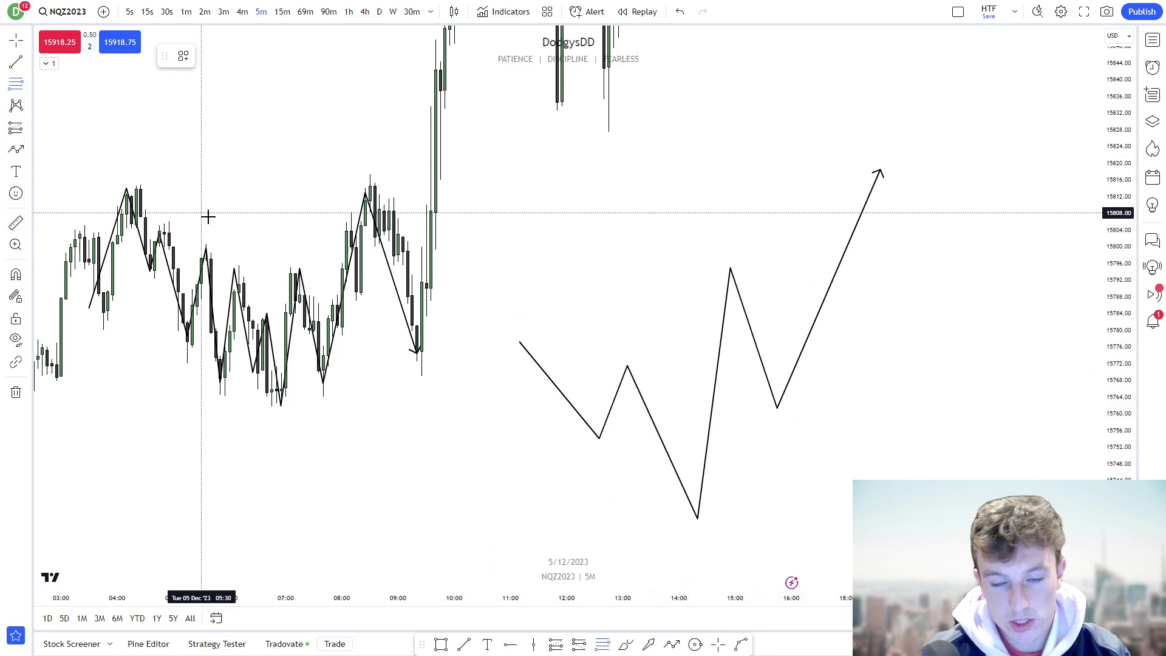
pyautogui.click(717, 519)
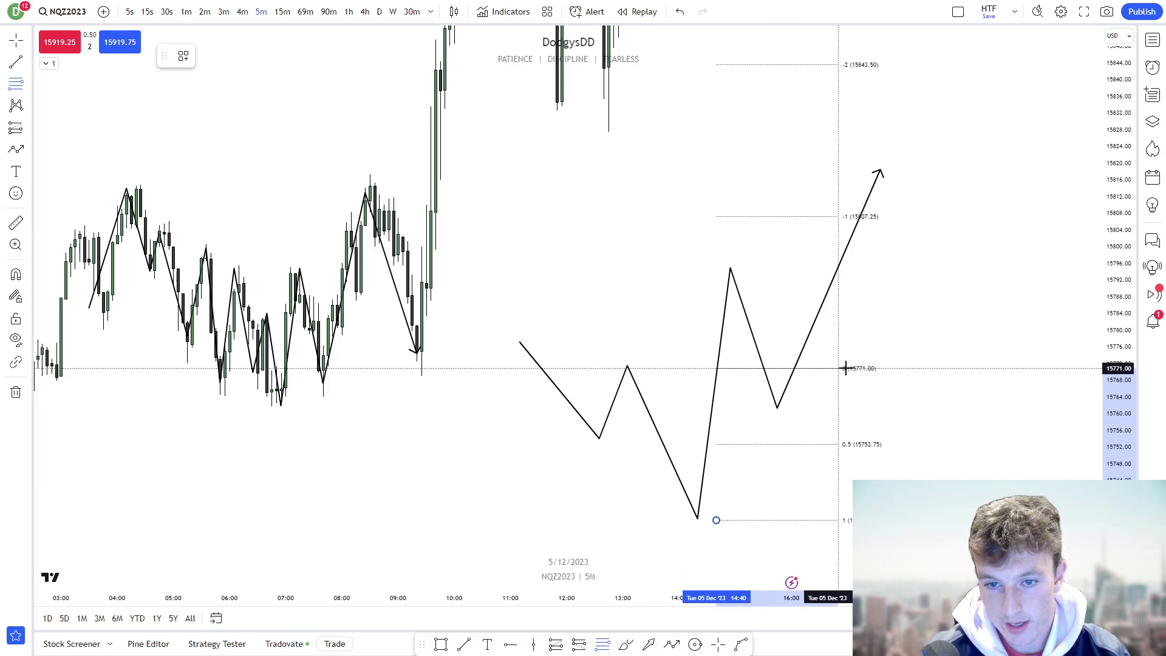
pyautogui.click(627, 366)
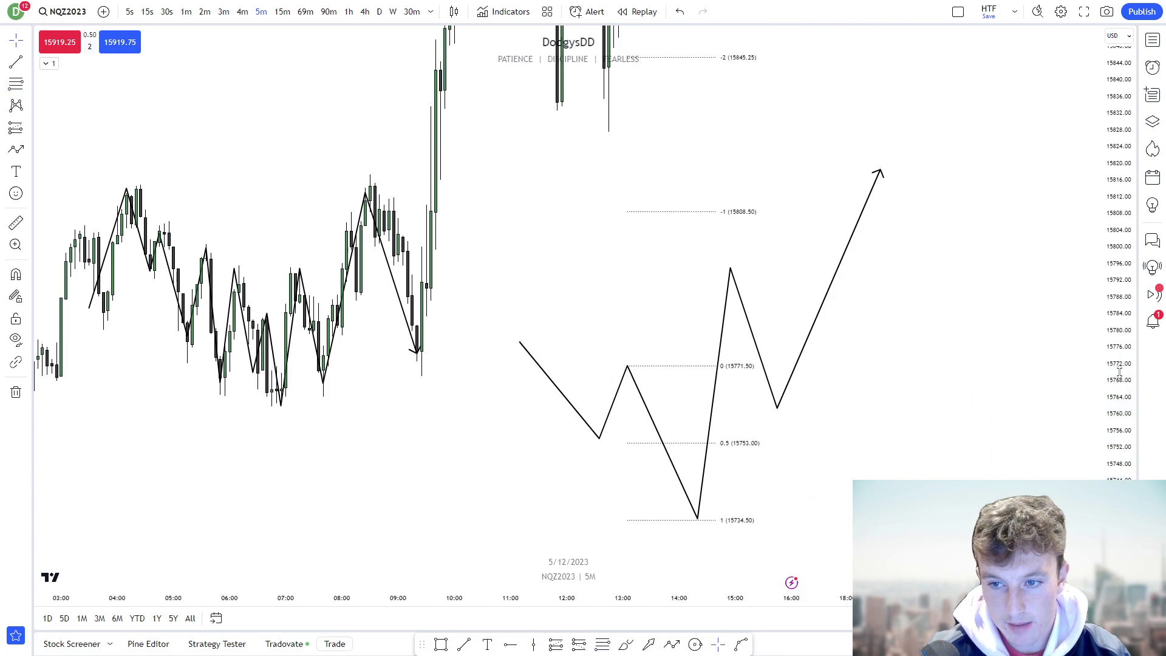
pyautogui.moveTo(1119, 371); pyautogui.dragTo(1114, 490)
pyautogui.moveTo(1111, 445); pyautogui.dragTo(1111, 499)
pyautogui.moveTo(973, 424); pyautogui.dragTo(963, 450)
pyautogui.moveTo(891, 414); pyautogui.dragTo(874, 481)
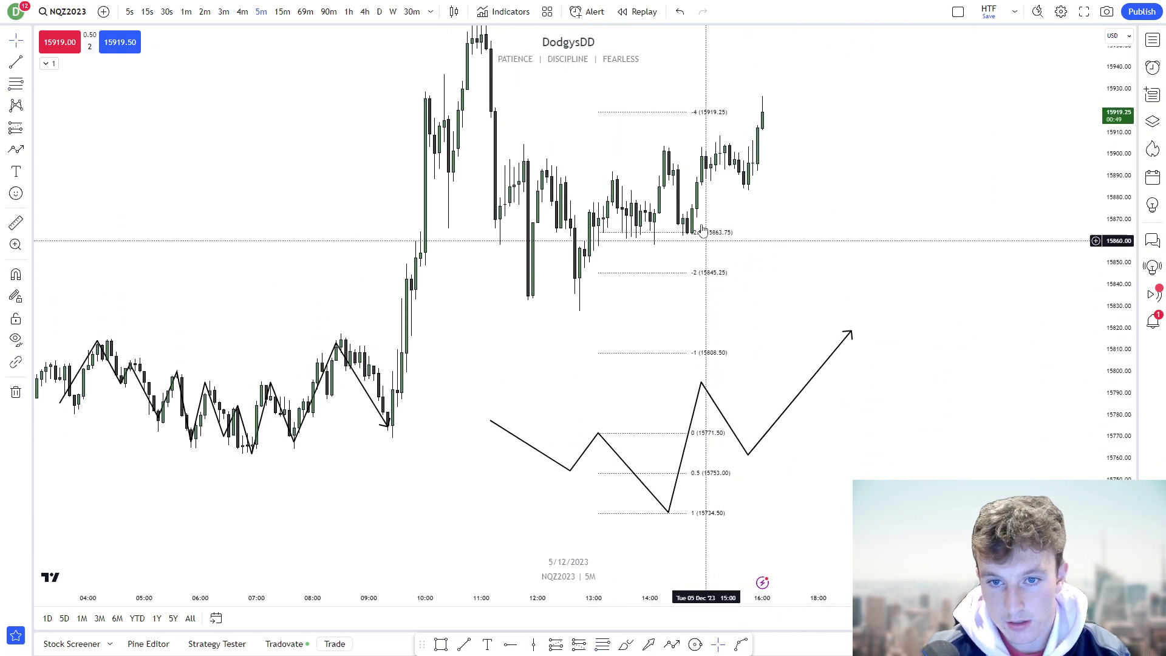
pyautogui.click(720, 353)
pyautogui.press('Delete')
pyautogui.moveTo(719, 352); pyautogui.dragTo(885, 342)
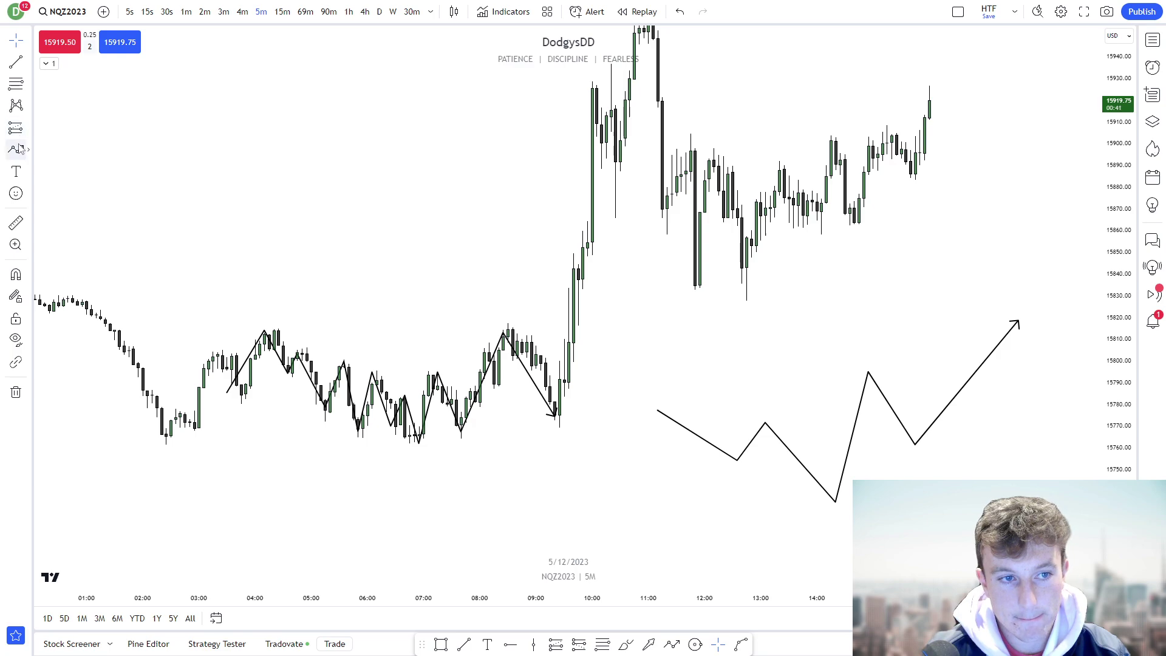
# - Draw a Fib Retracement from the 06:55 low at 15760.75 up to 15784.75, extending it to just before 11:00
pyautogui.click(16, 85)
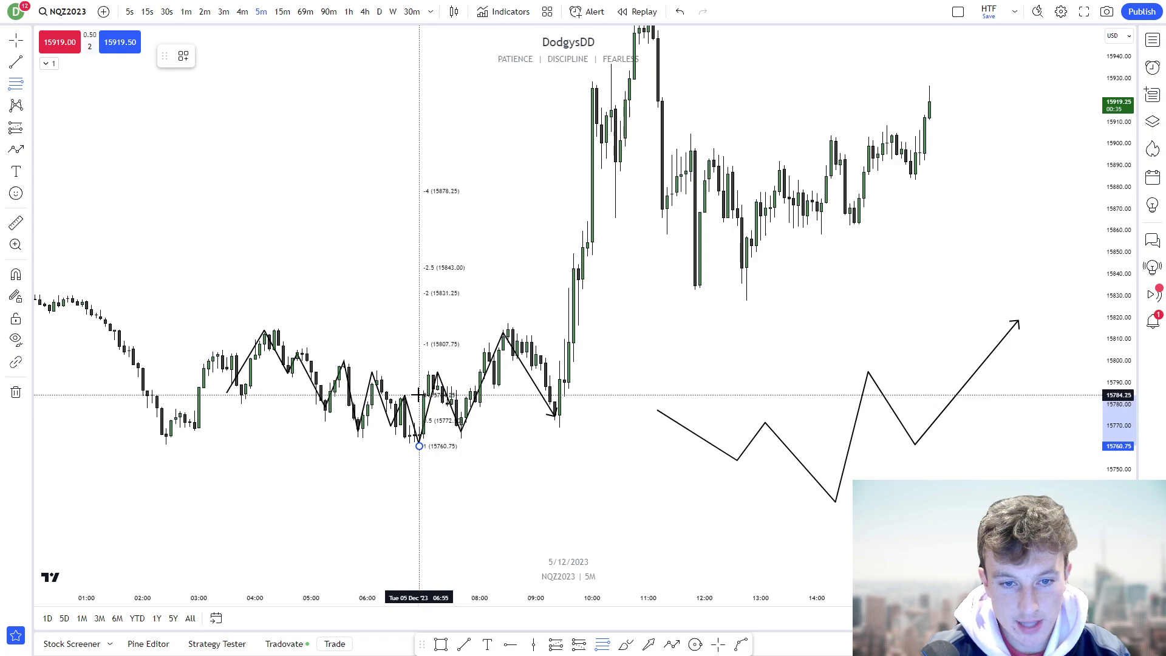
pyautogui.moveTo(419, 395); pyautogui.dragTo(419, 396)
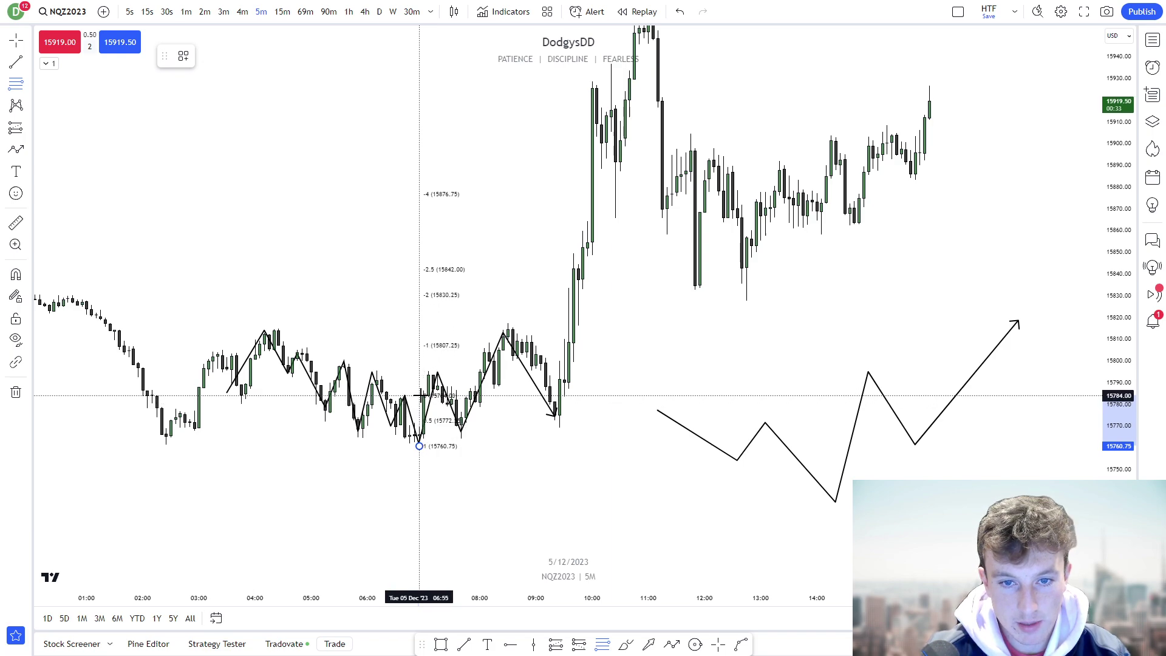
pyautogui.moveTo(419, 396); pyautogui.dragTo(639, 394)
pyautogui.click(640, 393)
pyautogui.click(729, 378)
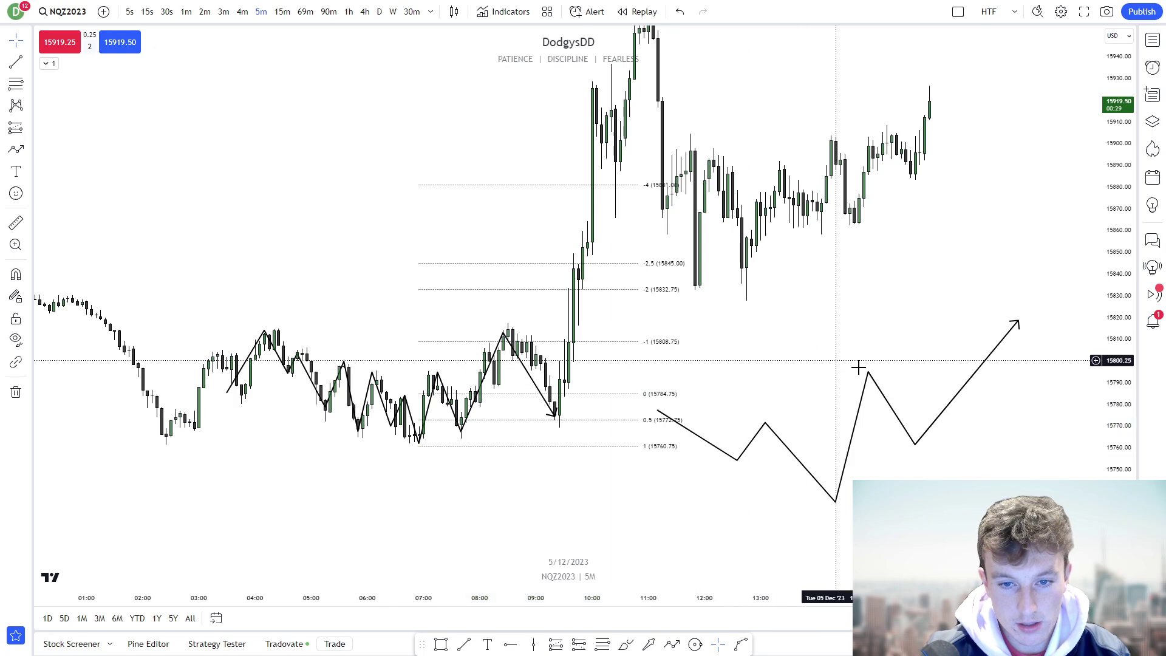
pyautogui.moveTo(1115, 464); pyautogui.dragTo(1116, 334)
pyautogui.moveTo(944, 315); pyautogui.dragTo(932, 355)
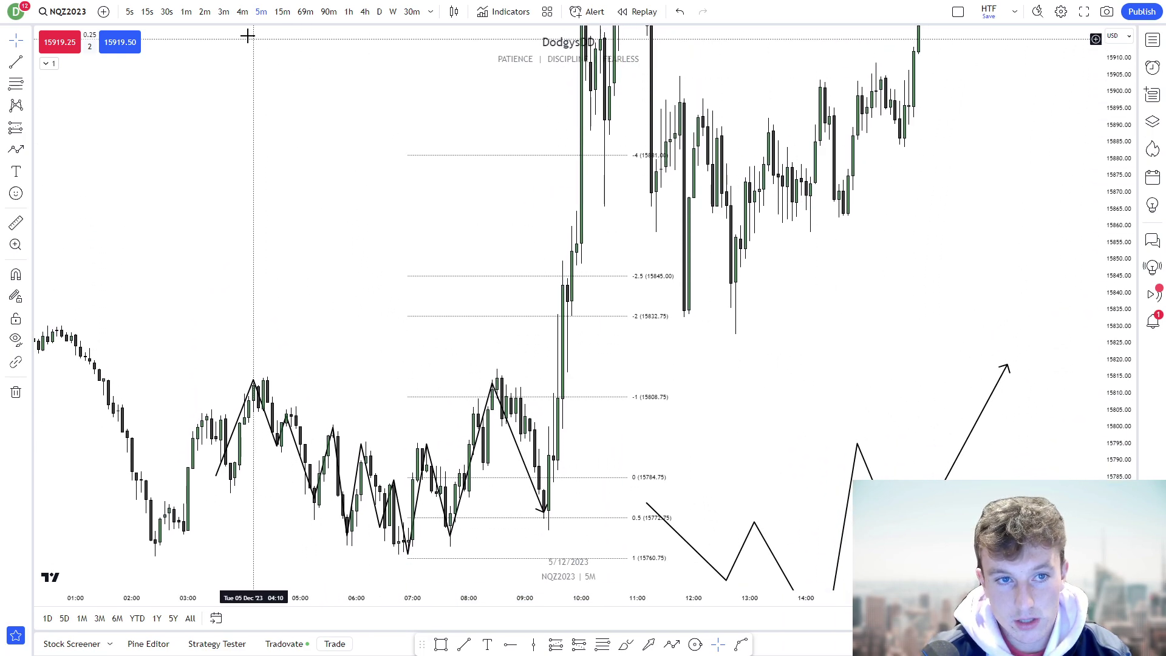
# - Switch the chart to the 3-minute timeframe and examine the morning rally against the -2 and -2.5 Fib levels
pyautogui.click(223, 12)
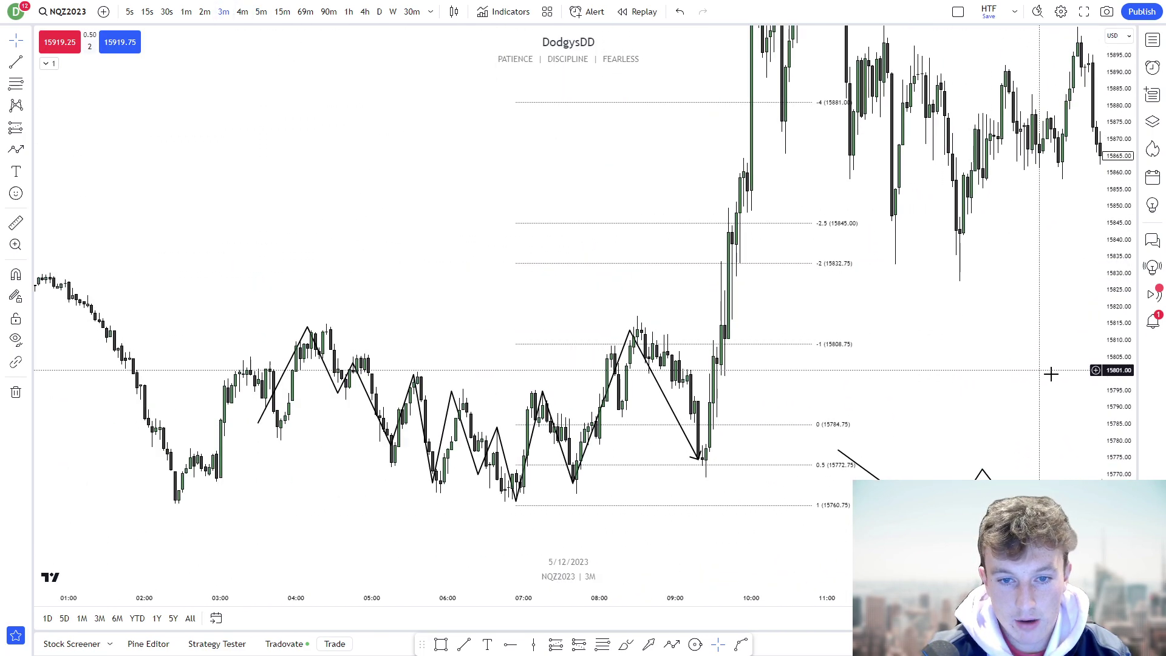
pyautogui.moveTo(1105, 379); pyautogui.dragTo(861, 309)
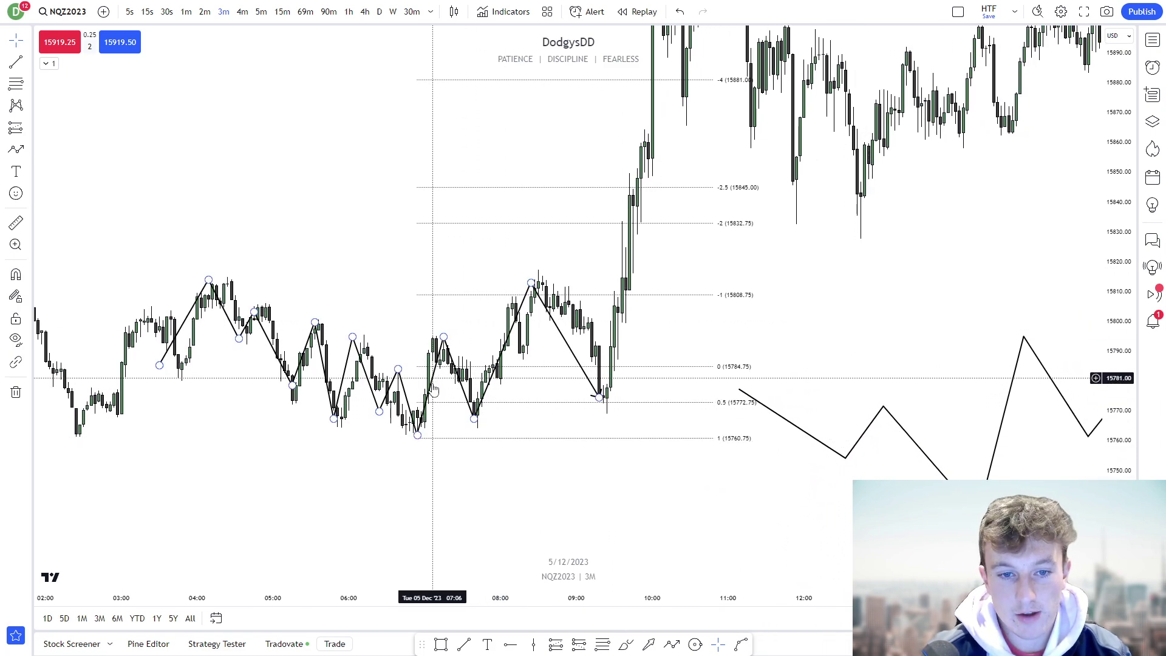
pyautogui.scroll(-3, 703, 406)
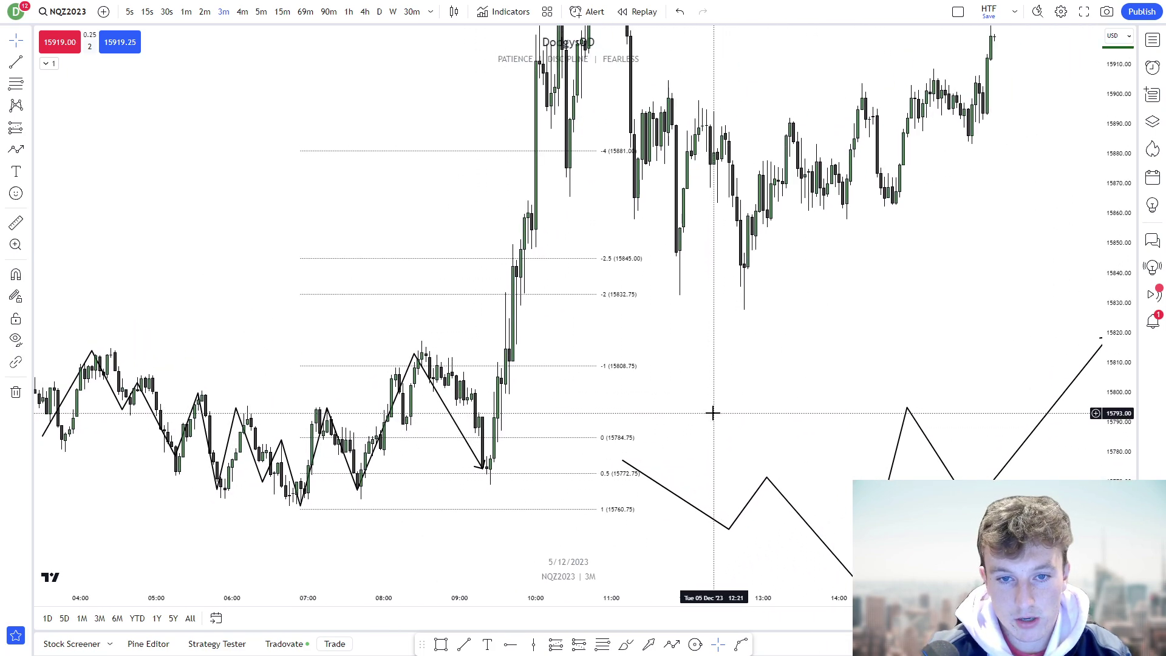
pyautogui.scroll(1, 723, 400)
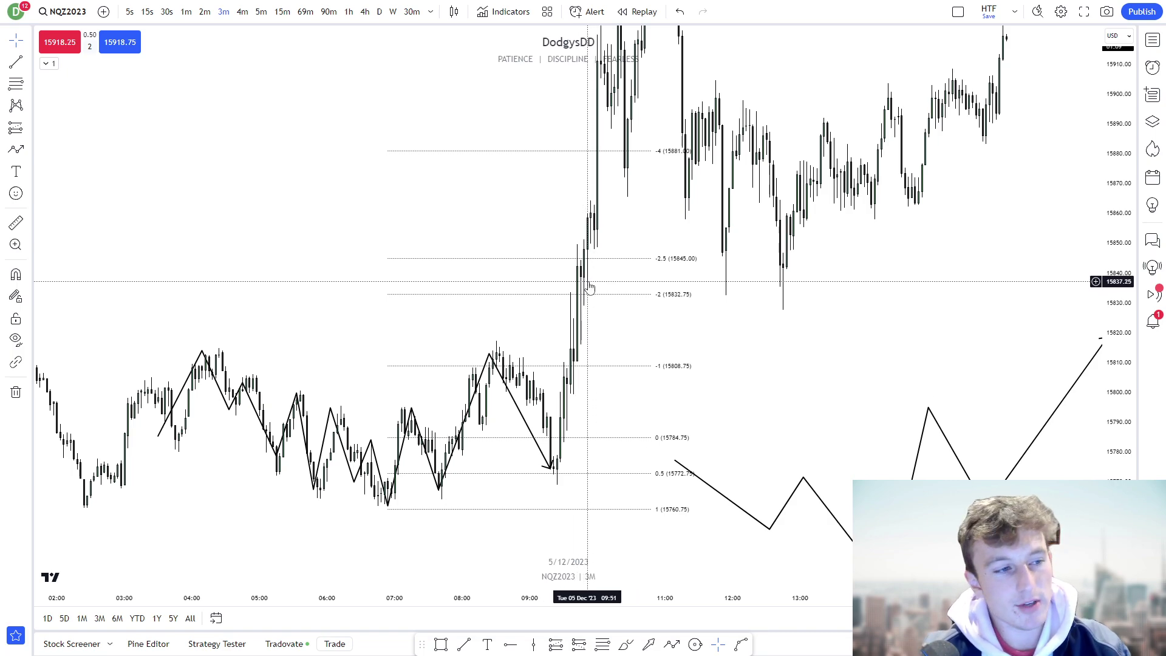
pyautogui.scroll(-3, 588, 289)
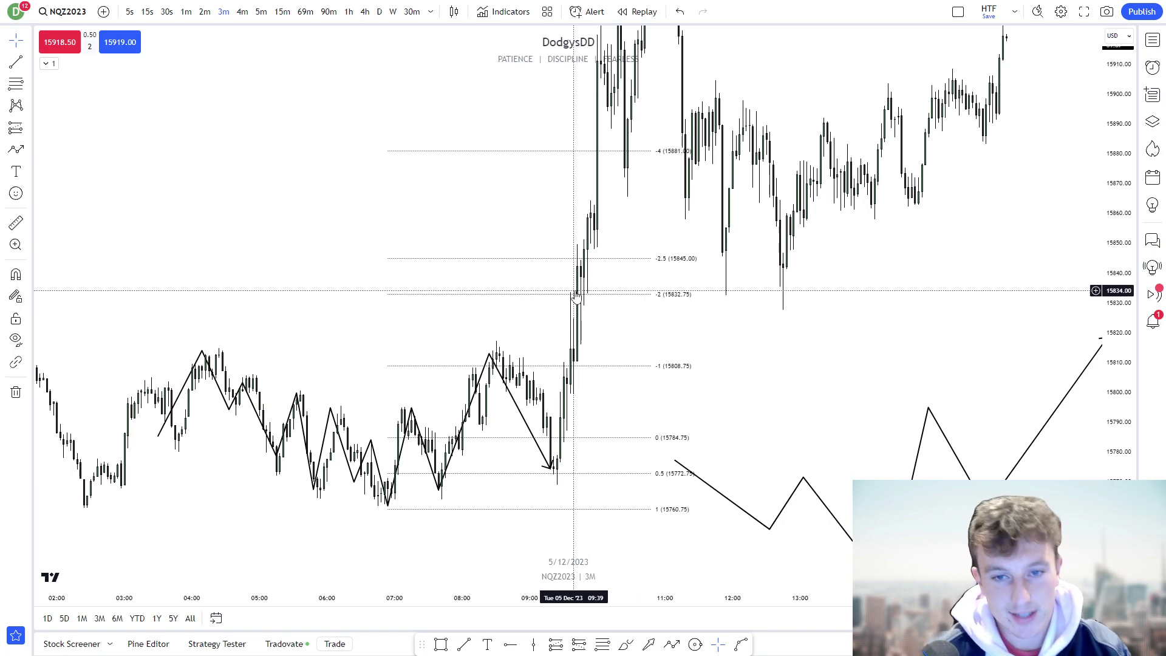
pyautogui.scroll(-6, 822, 367)
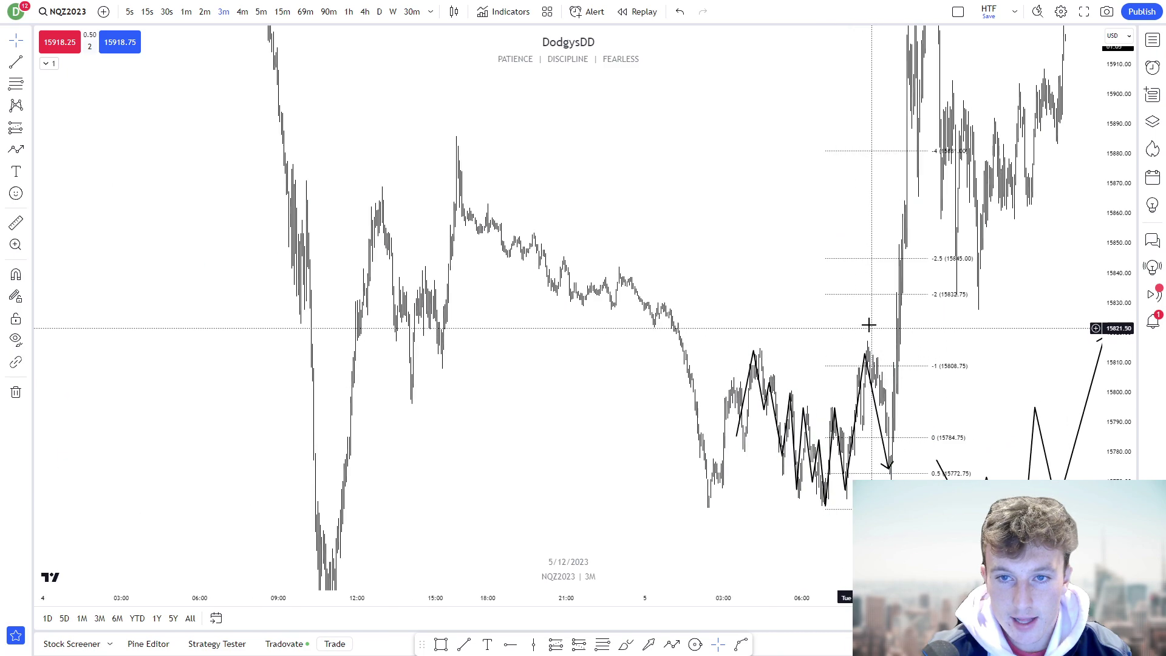
# - Extend the start of the Fib Retracement back to 15:00 on December 4, at about 15761.25
pyautogui.scroll(3, 867, 320)
pyautogui.moveTo(786, 223); pyautogui.dragTo(778, 253)
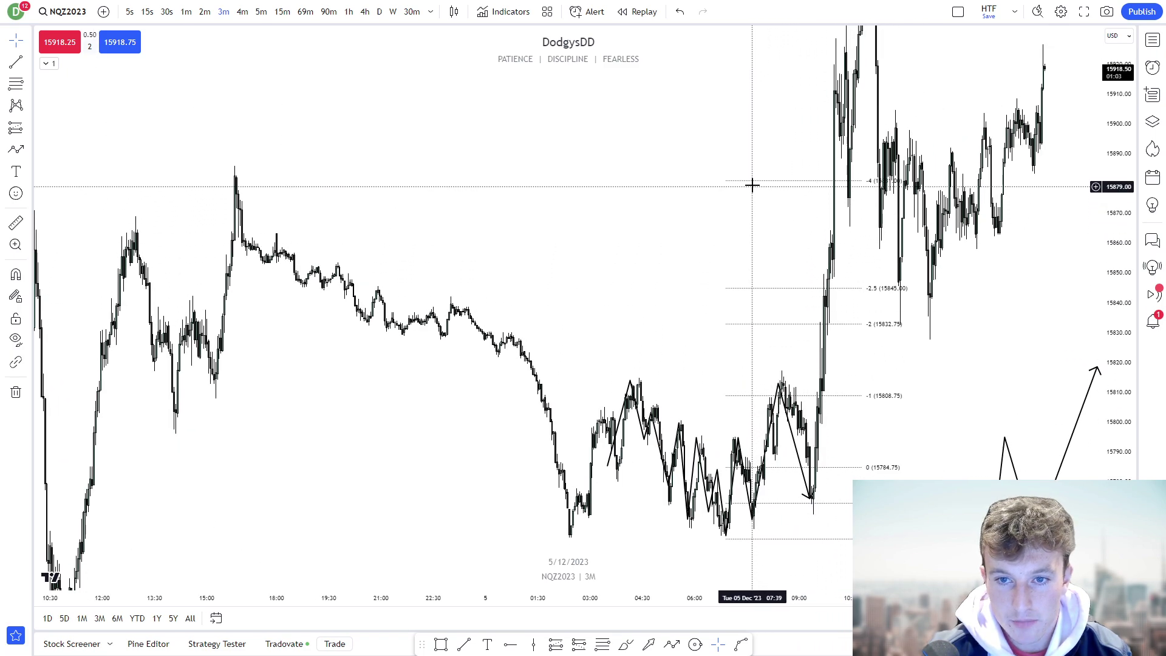
pyautogui.click(800, 187)
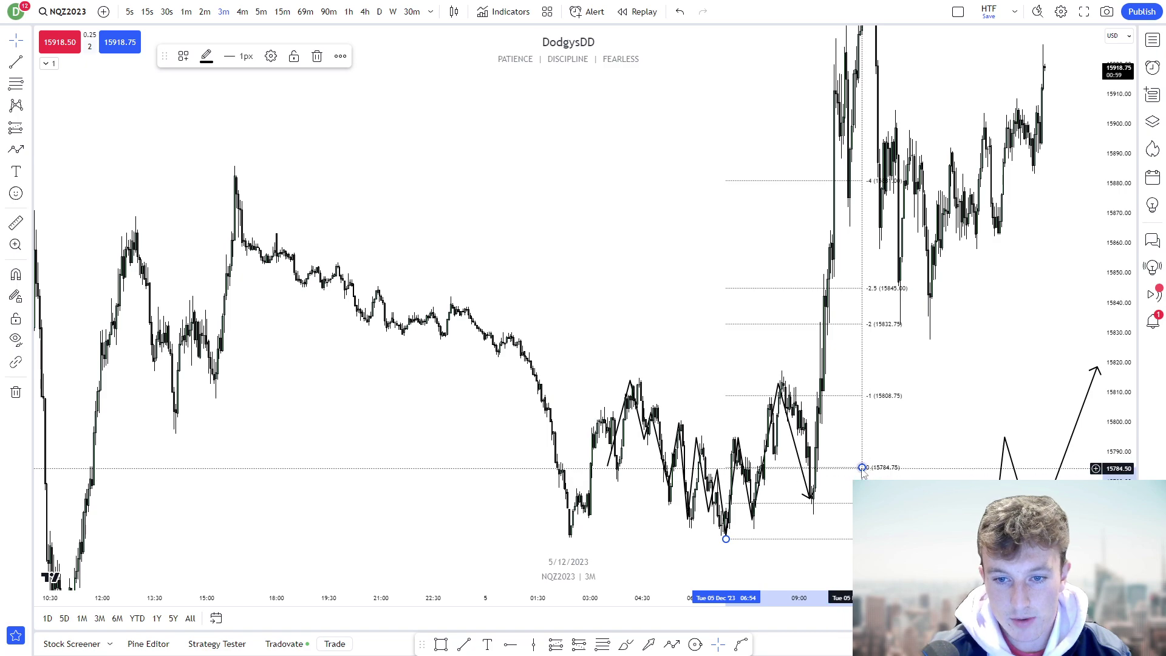
pyautogui.moveTo(726, 539); pyautogui.dragTo(238, 536)
pyautogui.moveTo(220, 540); pyautogui.dragTo(206, 537)
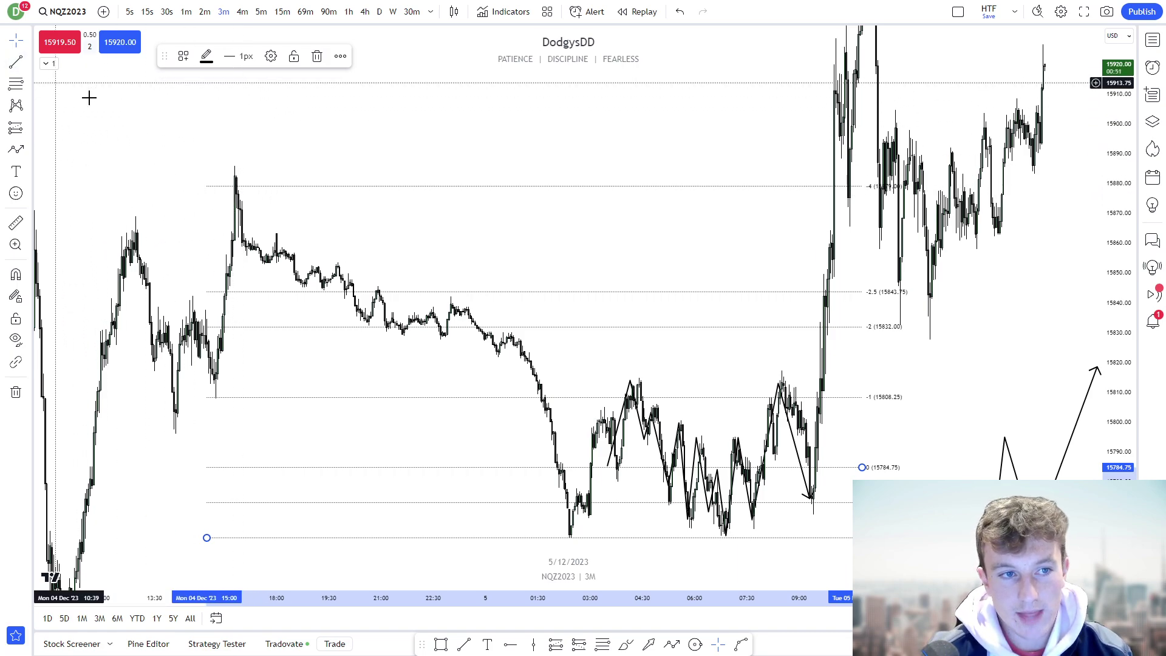
# - Draw a horizontal trend line at 15886.00 from the December 4 high at 15:45 to the morning rally, 2px thick
pyautogui.hotkey('alt', 't')
pyautogui.click(232, 165)
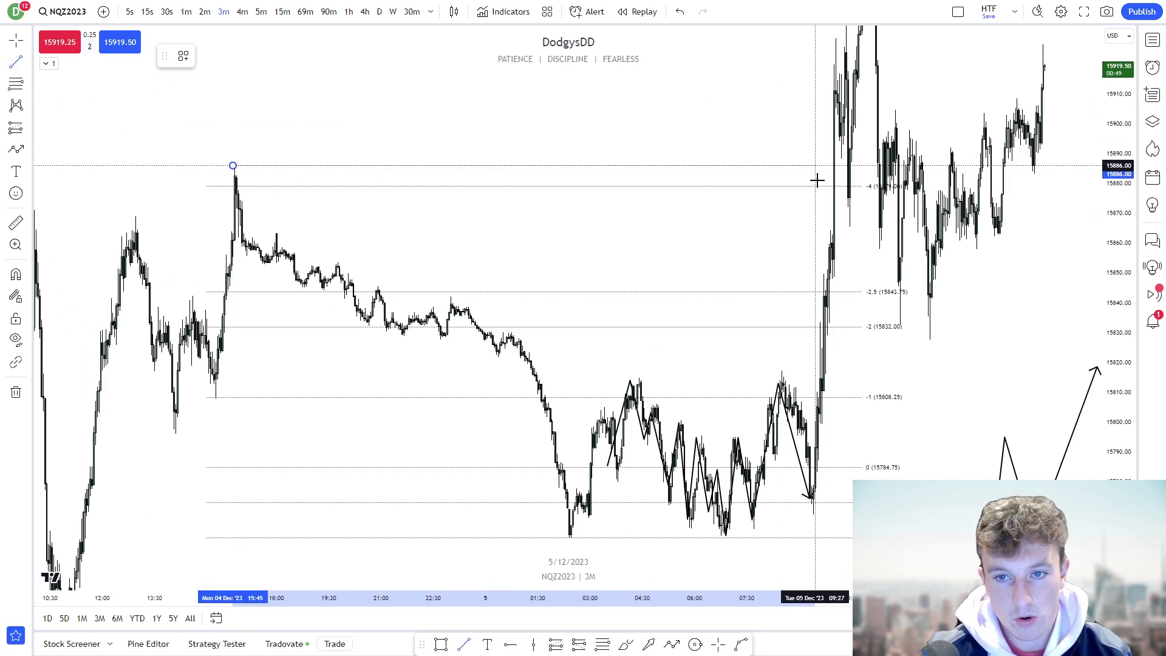
pyautogui.click(825, 165)
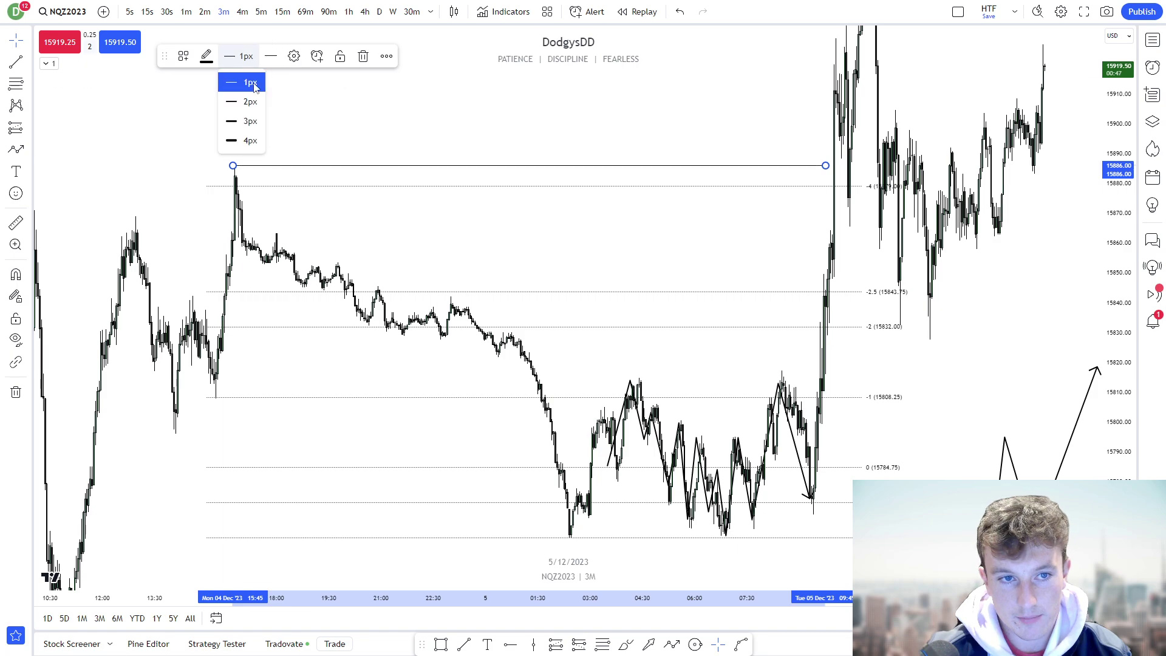
pyautogui.click(250, 101)
pyautogui.click(611, 124)
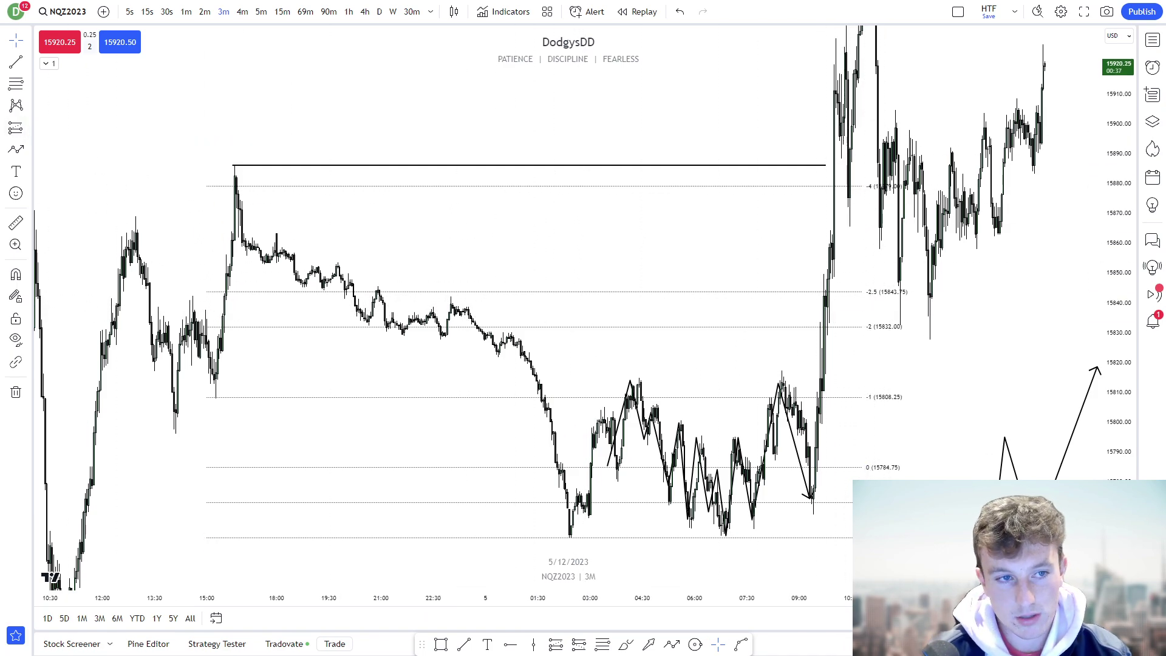
# - Draw a second horizontal trend line at 15841.75 from the 22:57 high on December 4 to 09:27 on December 5
pyautogui.click(17, 64)
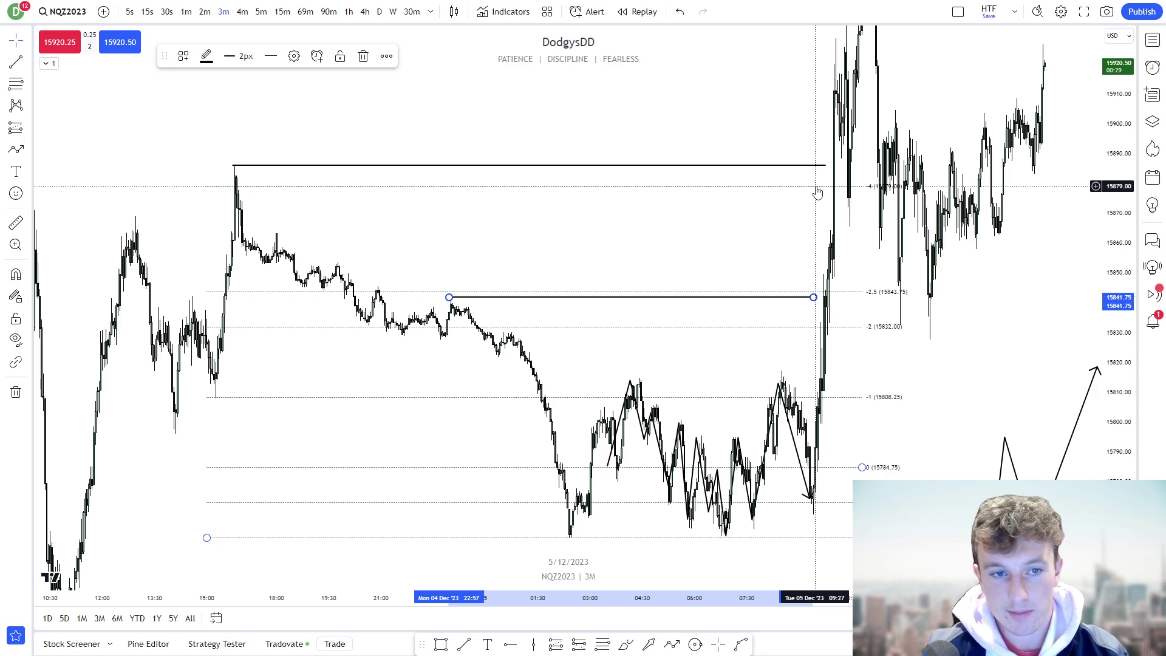
pyautogui.moveTo(806, 171); pyautogui.dragTo(794, 202)
pyautogui.scroll(1, 812, 174)
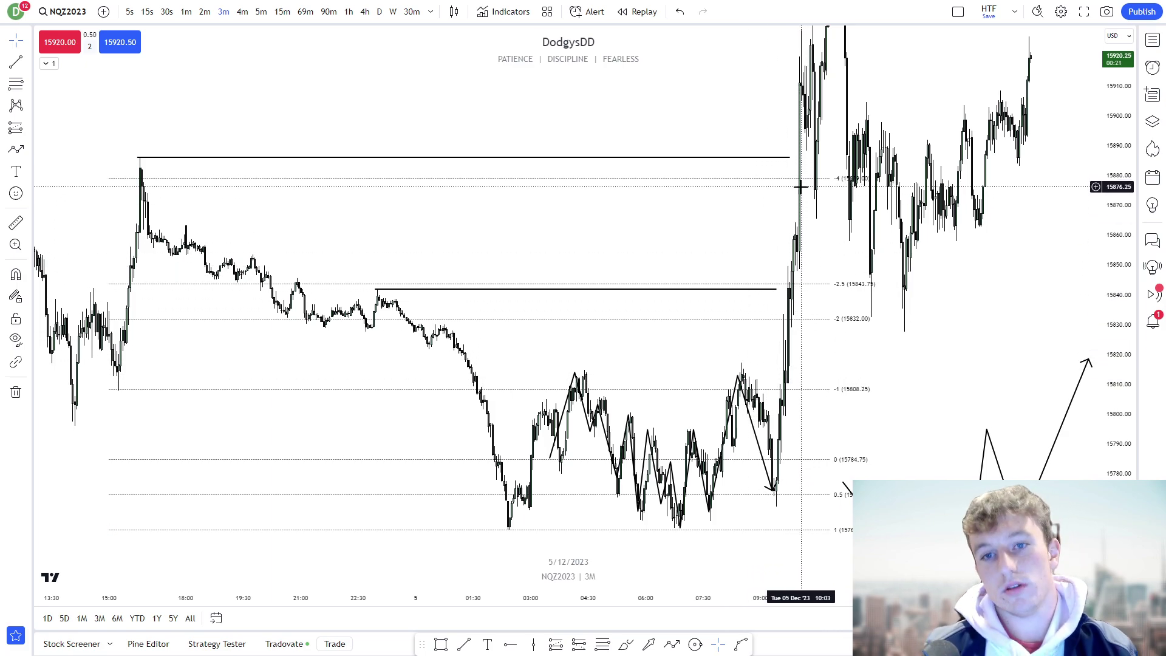
# - Start Bar Replay from about 09:48 on December 5 and play it forward to about 12:30, pausing along the way
pyautogui.click(641, 11)
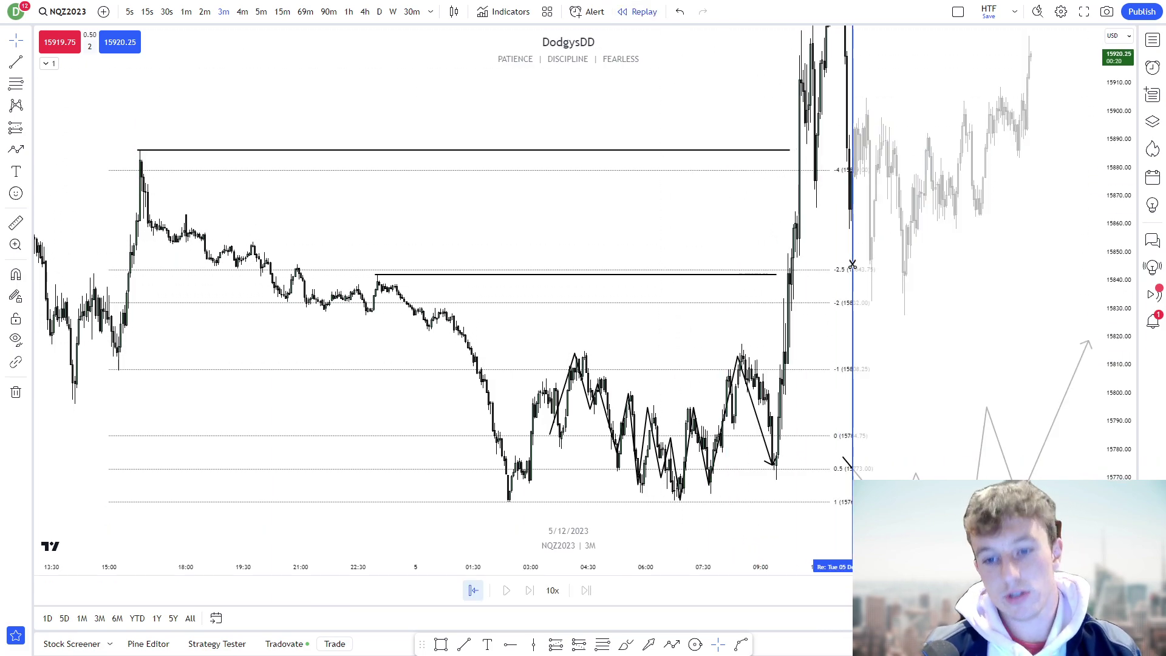
pyautogui.click(792, 413)
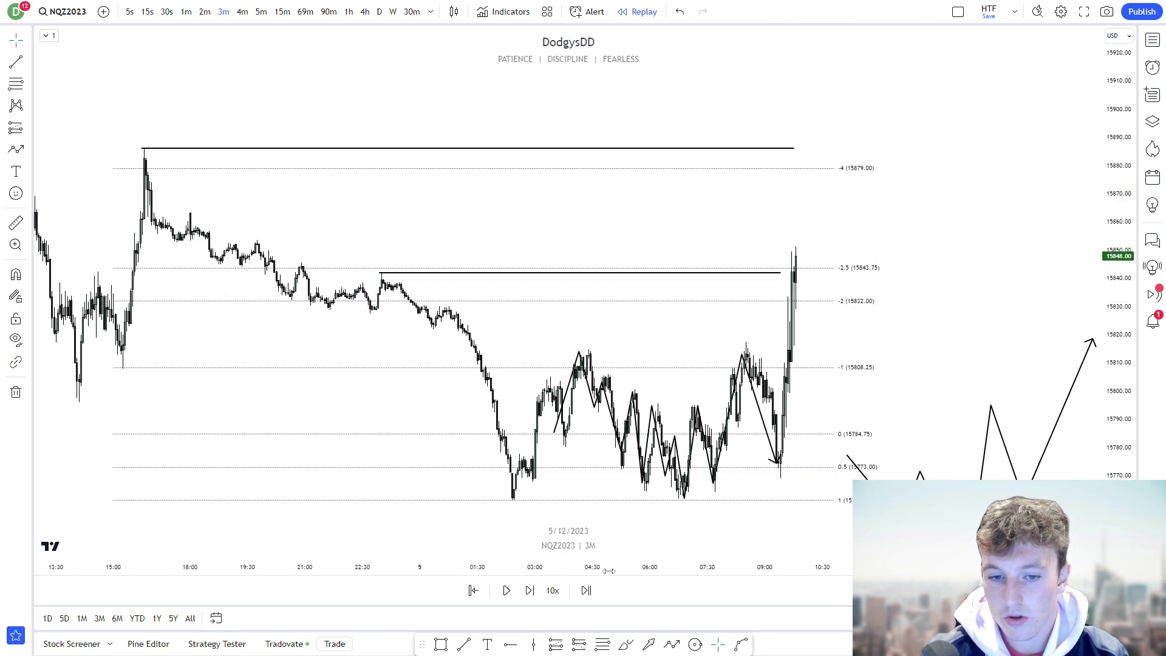
pyautogui.click(506, 590)
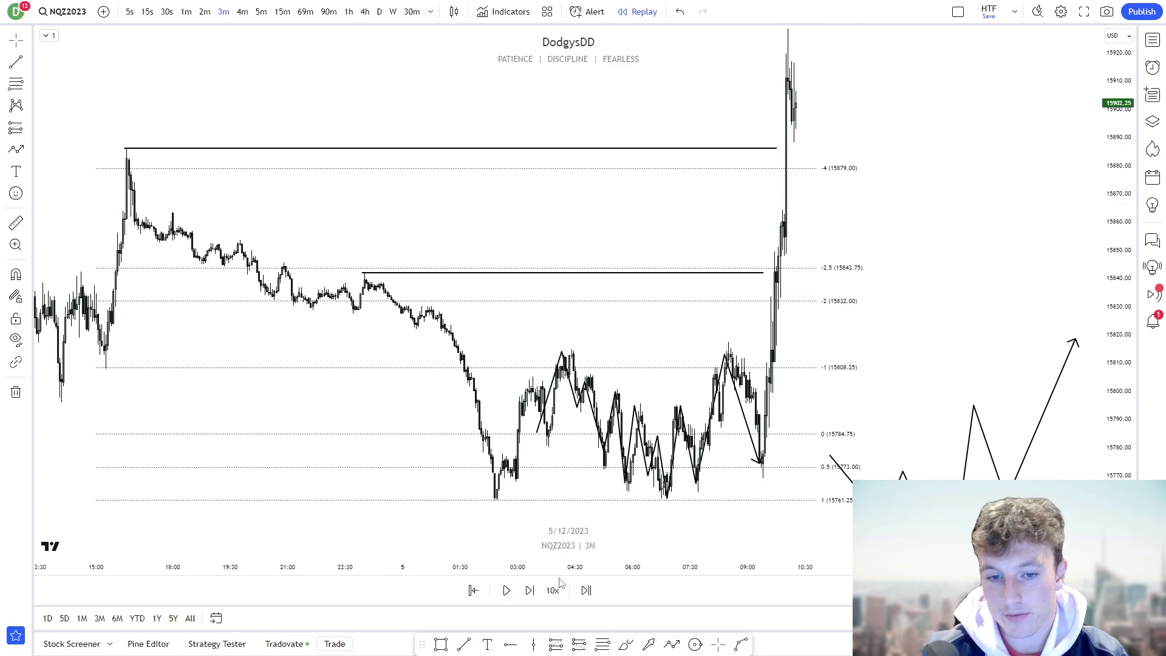
pyautogui.click(507, 591)
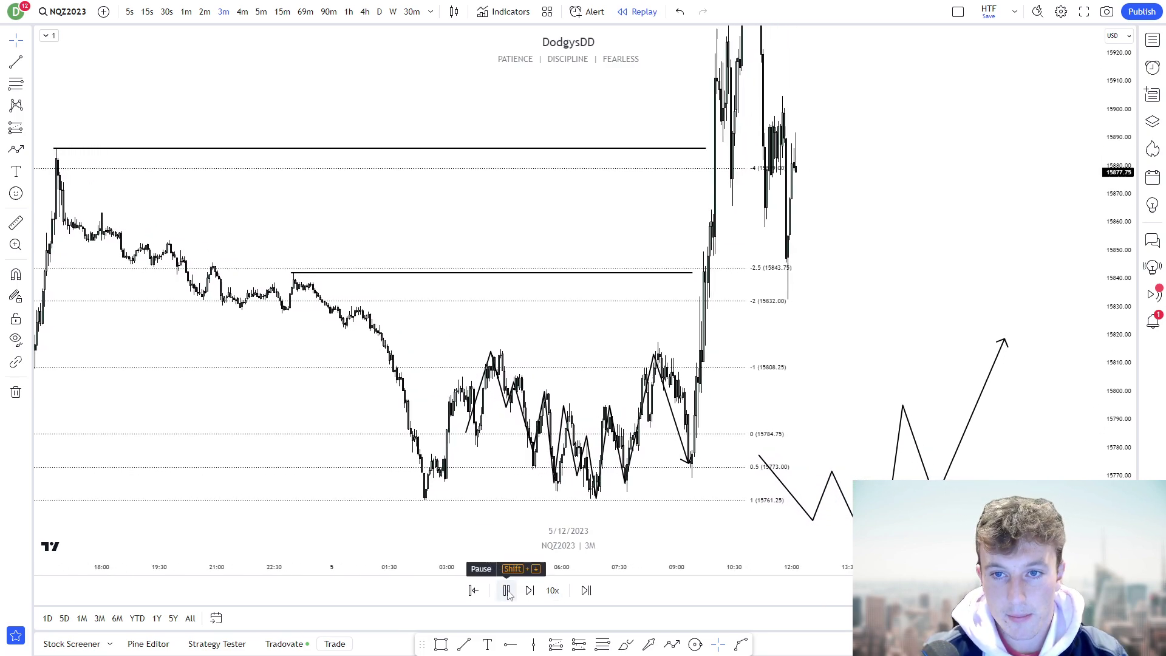
pyautogui.click(507, 590)
# - Remove the Fib Retracement from the chart
pyautogui.scroll(3, 840, 273)
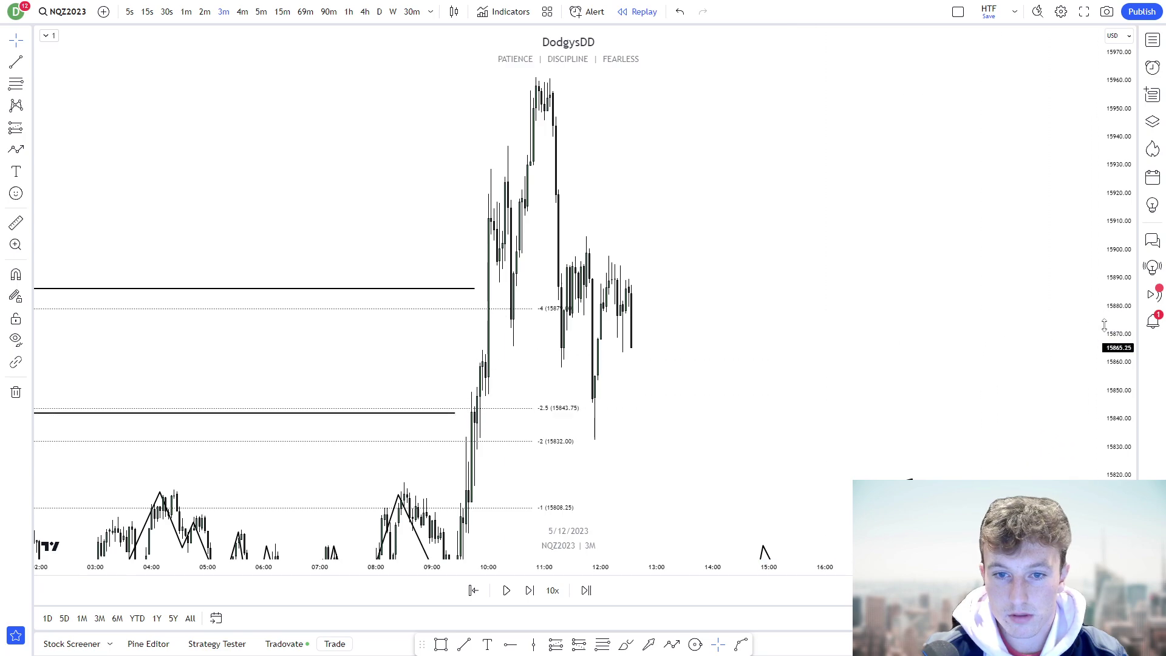
pyautogui.moveTo(1104, 325); pyautogui.dragTo(1104, 447)
pyautogui.scroll(1, 708, 369)
pyautogui.click(514, 371)
pyautogui.press('Delete')
pyautogui.scroll(1, 567, 346)
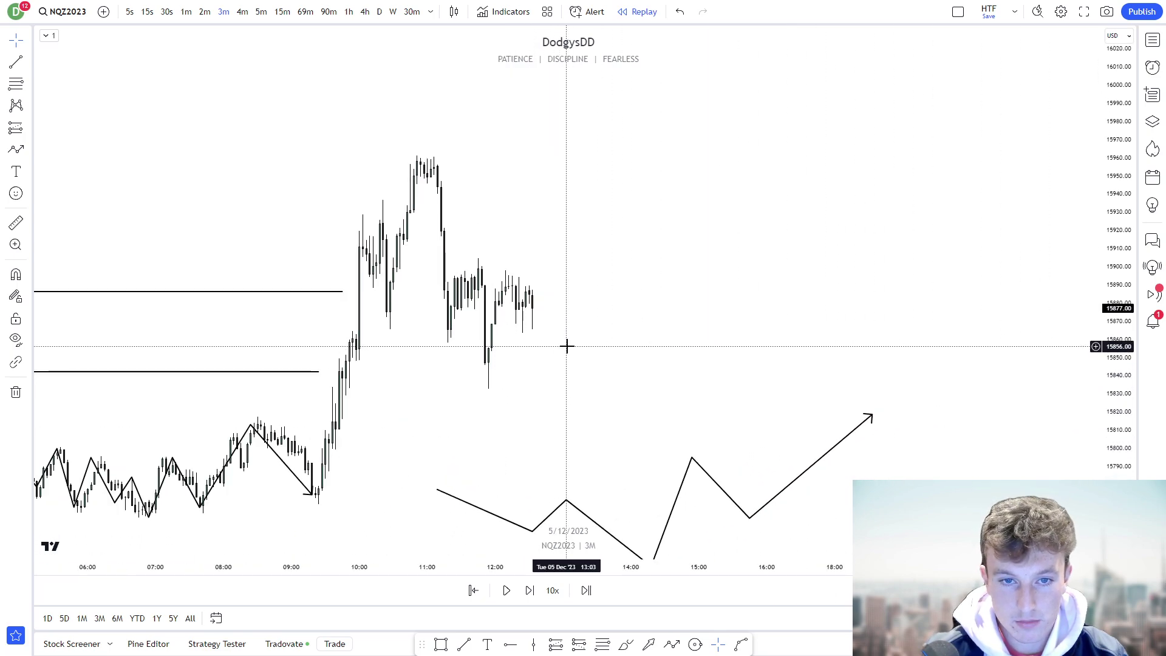
# - Switch the chart to the 1-minute timeframe and frame the price action around the 11:00 high
pyautogui.scroll(1, 567, 346)
pyautogui.moveTo(581, 339); pyautogui.dragTo(608, 342)
pyautogui.click(186, 12)
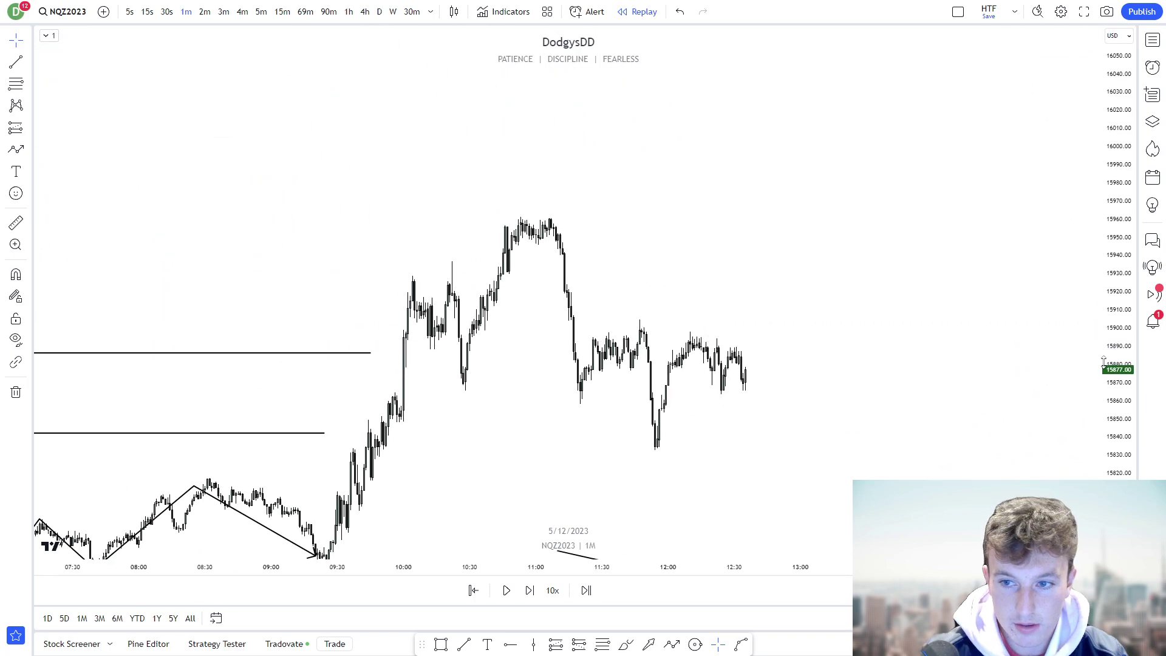
pyautogui.scroll(4, 680, 328)
pyautogui.moveTo(958, 335); pyautogui.dragTo(997, 334)
pyautogui.moveTo(1117, 354); pyautogui.dragTo(1117, 313)
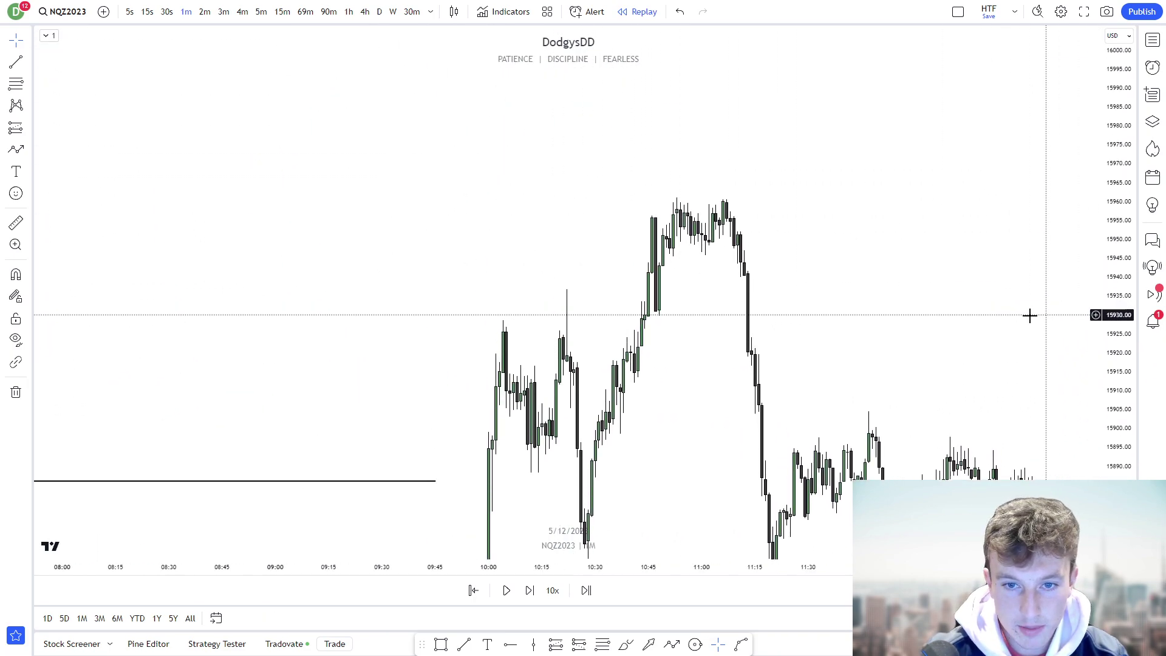
# - Draw a path from about 10:42 through the 10:46, 10:53 and 11:07 highs and the lows between them, ending at about 11:14 near 15909
pyautogui.moveTo(1028, 315); pyautogui.dragTo(790, 281)
pyautogui.click(17, 150)
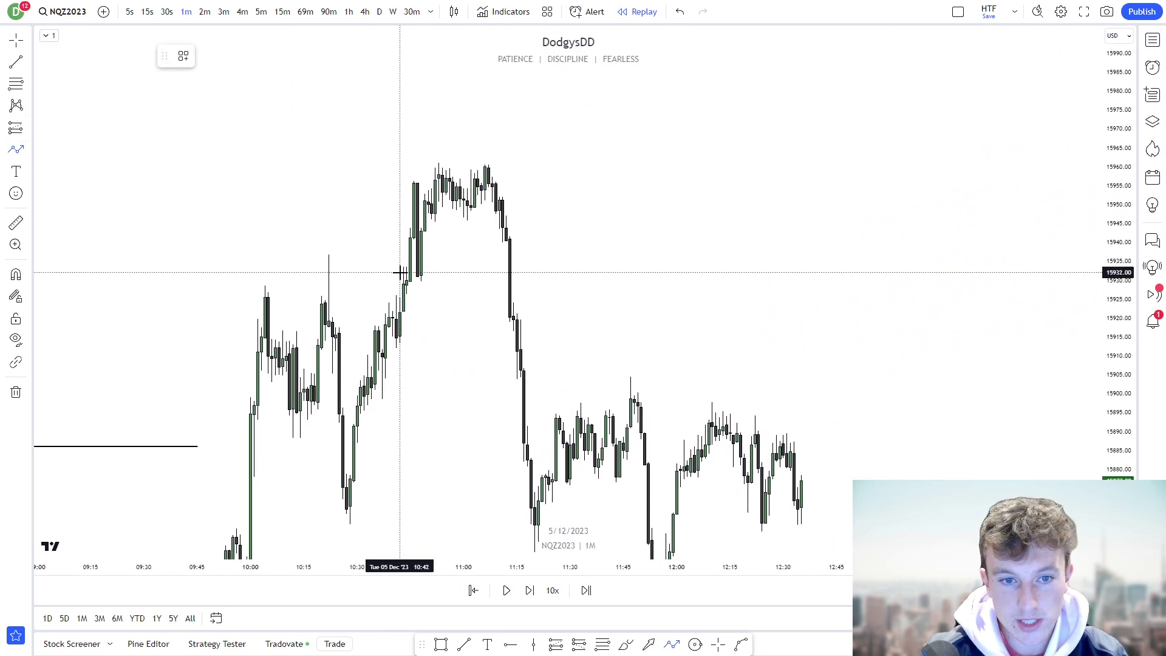
pyautogui.click(400, 284)
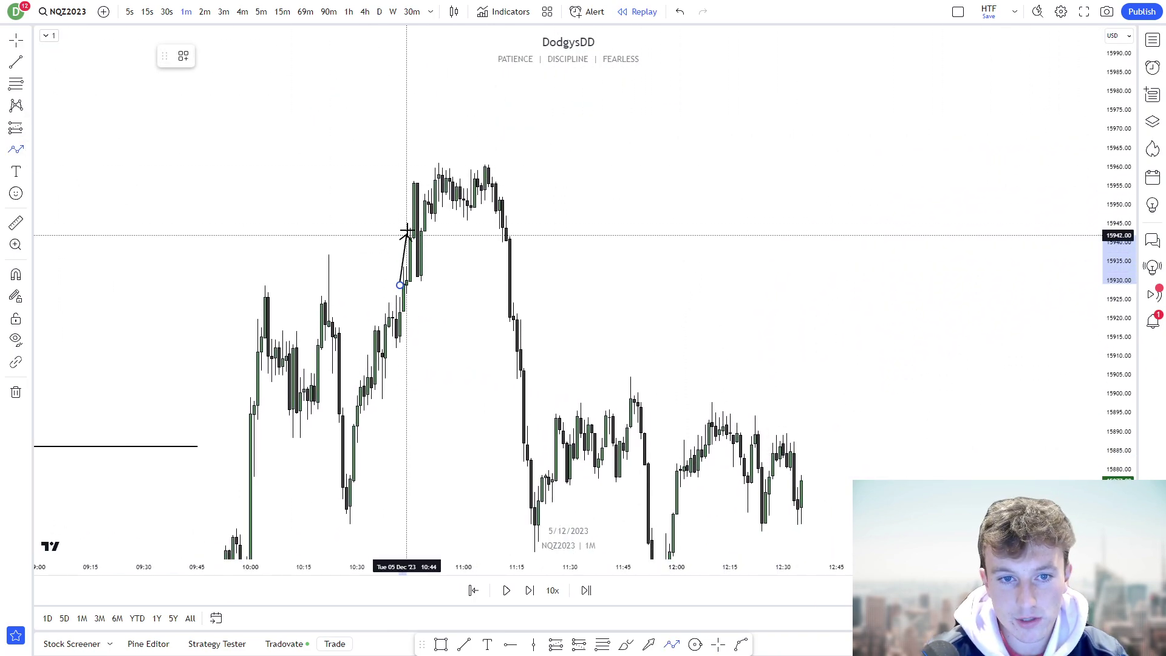
pyautogui.click(414, 182)
pyautogui.click(425, 278)
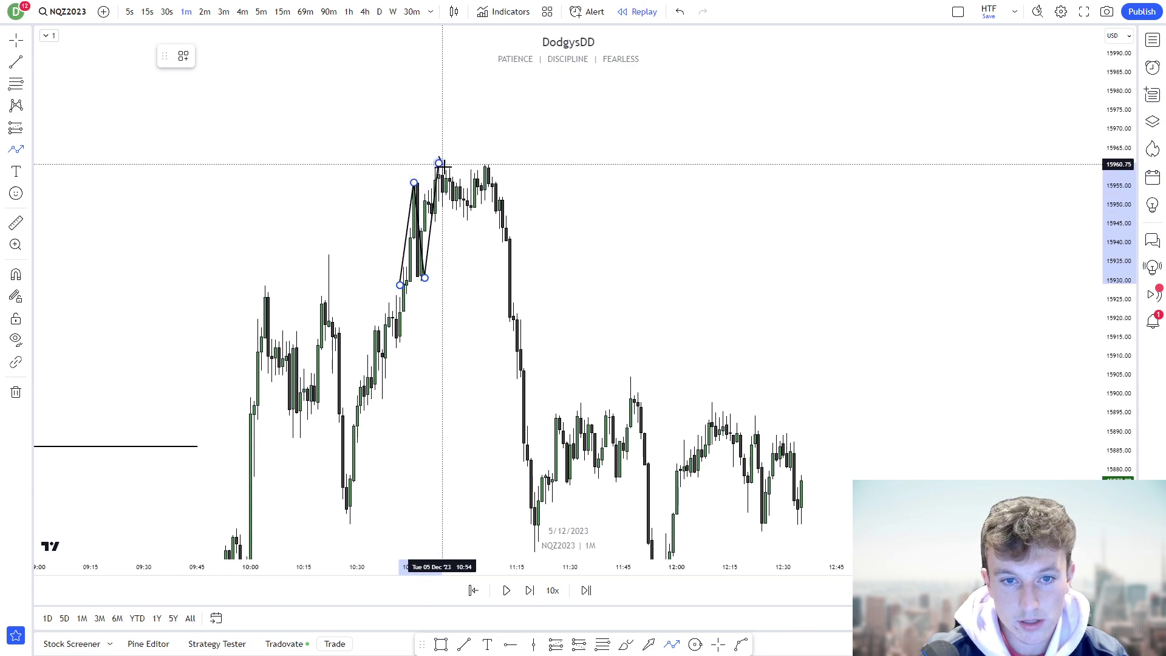
pyautogui.click(438, 163)
pyautogui.click(464, 215)
pyautogui.click(488, 167)
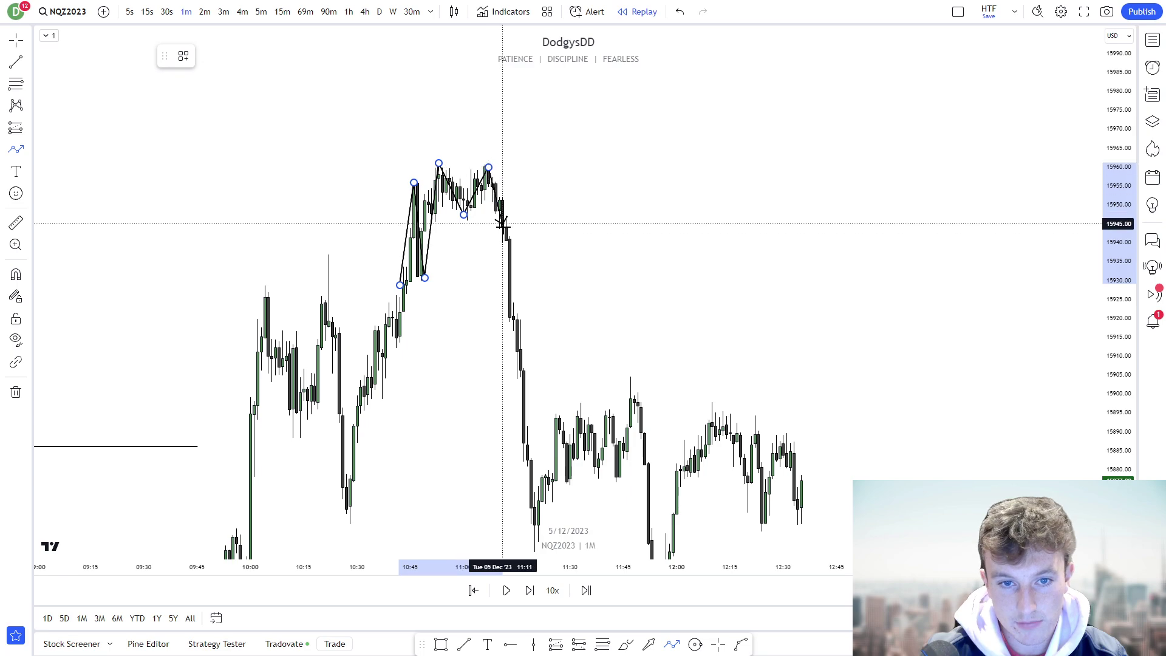
pyautogui.click(513, 358)
pyautogui.click(16, 40)
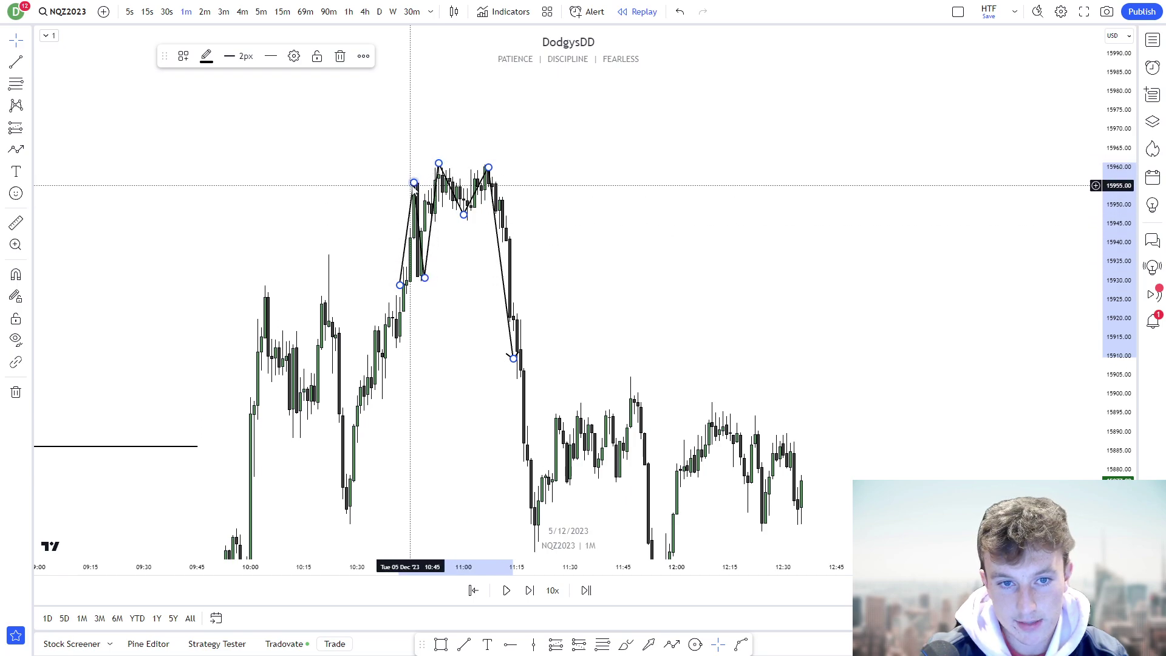
# - Place a Fib Retracement from the high at 15961.25 to 15929.50, spanning about 11:16 to 11:48, and inspect its extension levels
pyautogui.click(16, 85)
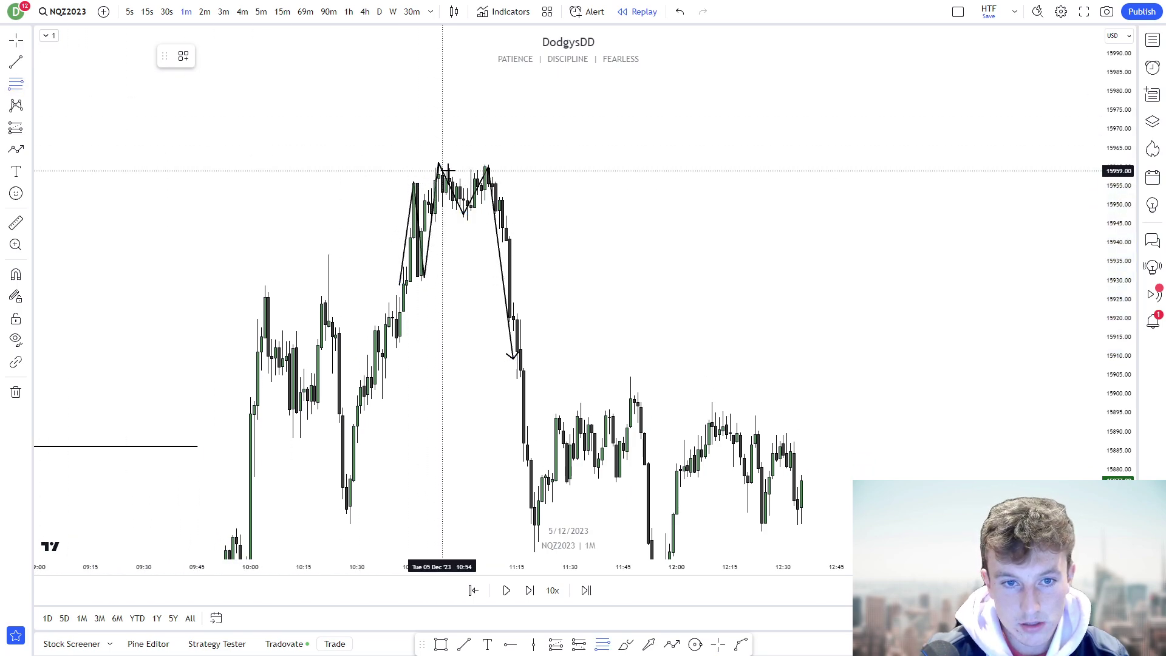
pyautogui.click(521, 162)
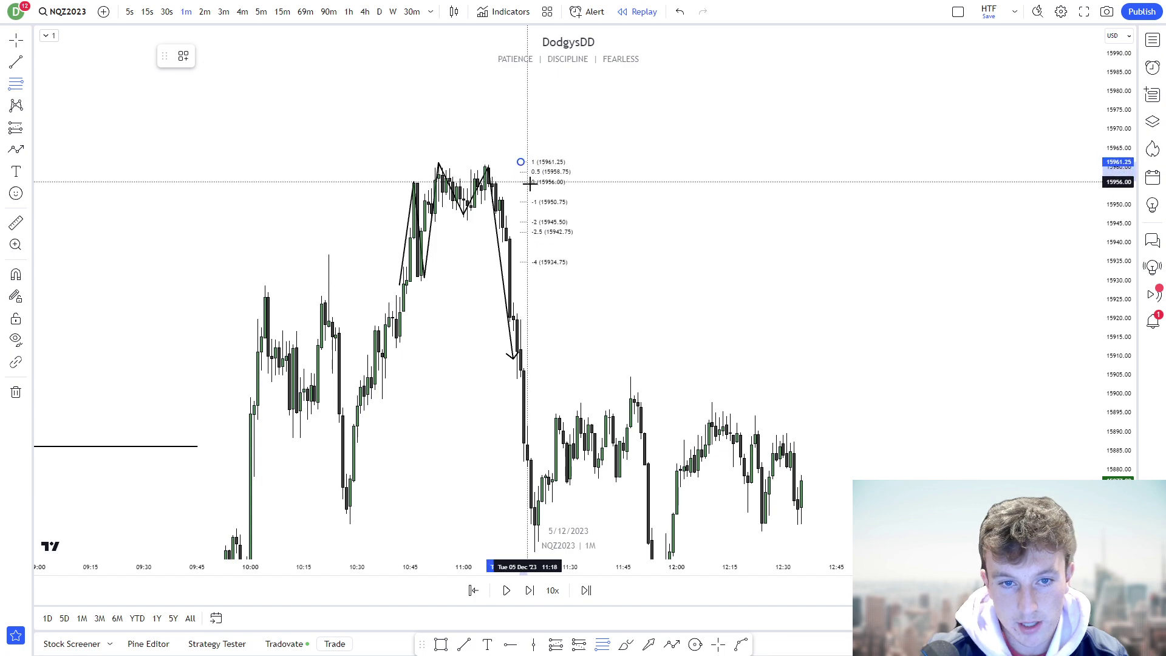
pyautogui.click(634, 282)
pyautogui.moveTo(784, 305); pyautogui.dragTo(786, 152)
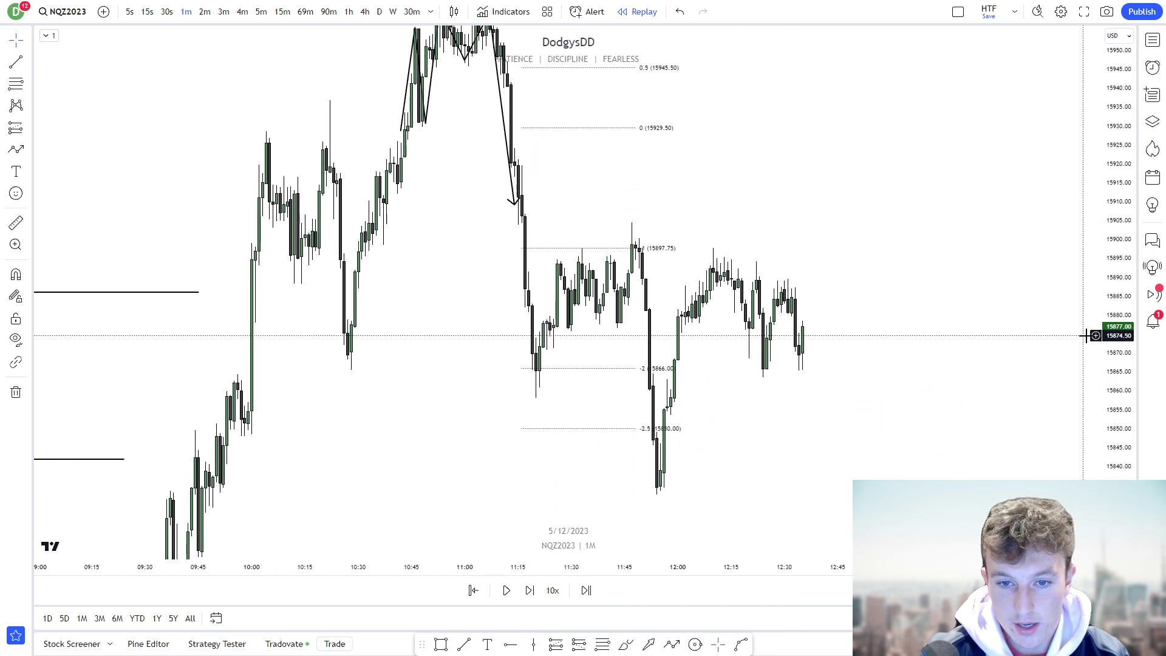
pyautogui.moveTo(1111, 337); pyautogui.dragTo(1100, 416)
pyautogui.moveTo(948, 365); pyautogui.dragTo(952, 398)
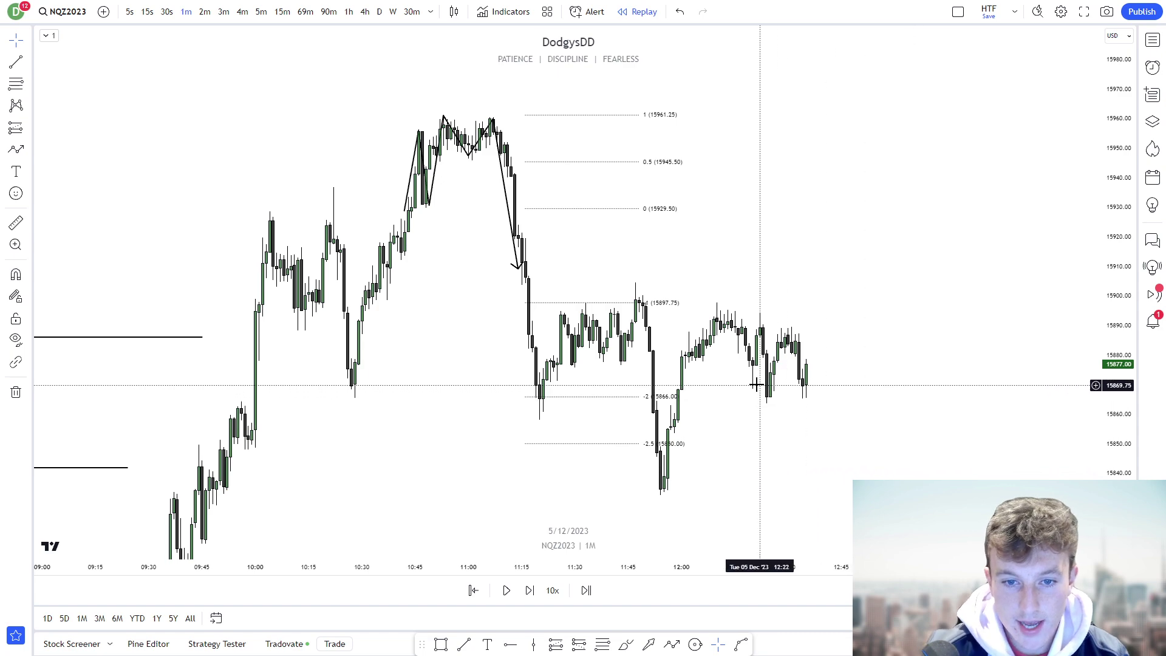
pyautogui.click(610, 398)
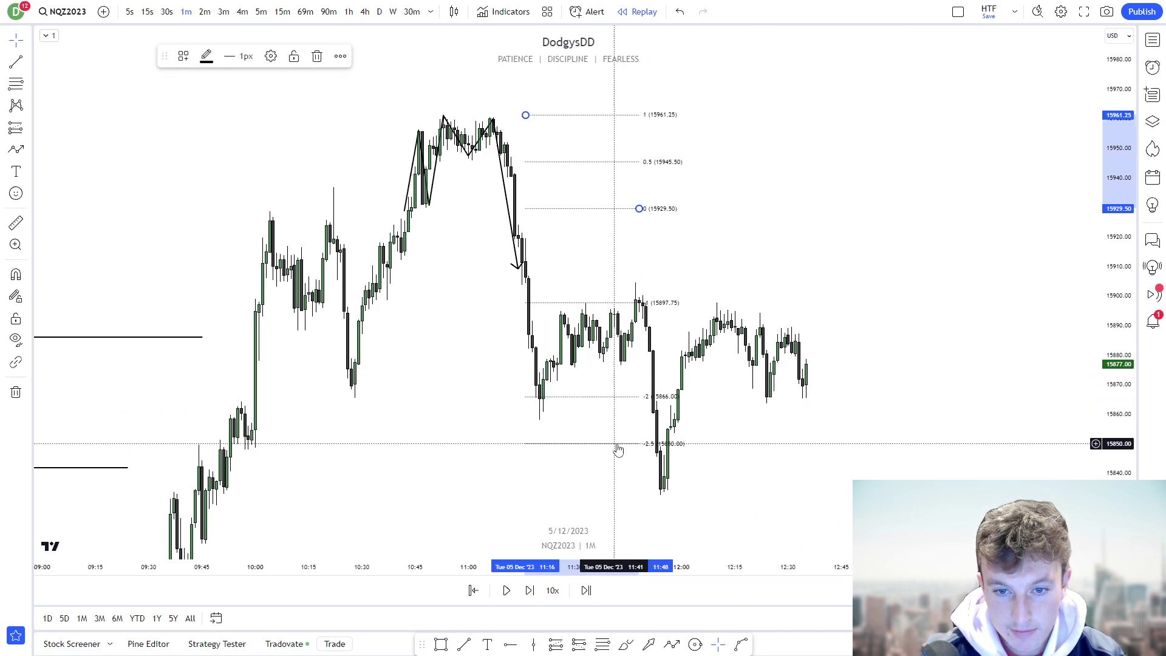
# - Draw horizontal trend lines from the 10:28 low at 15865.50 to about 11:18 and from the 09:40 low to about 13:23
pyautogui.click(14, 63)
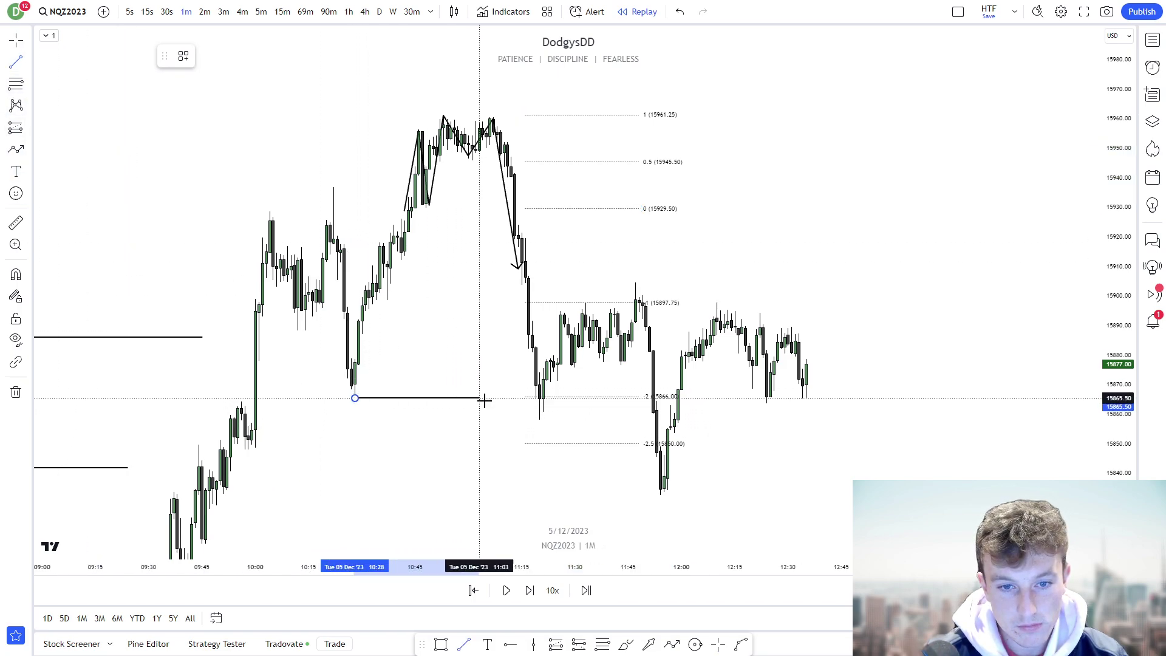
pyautogui.click(531, 404)
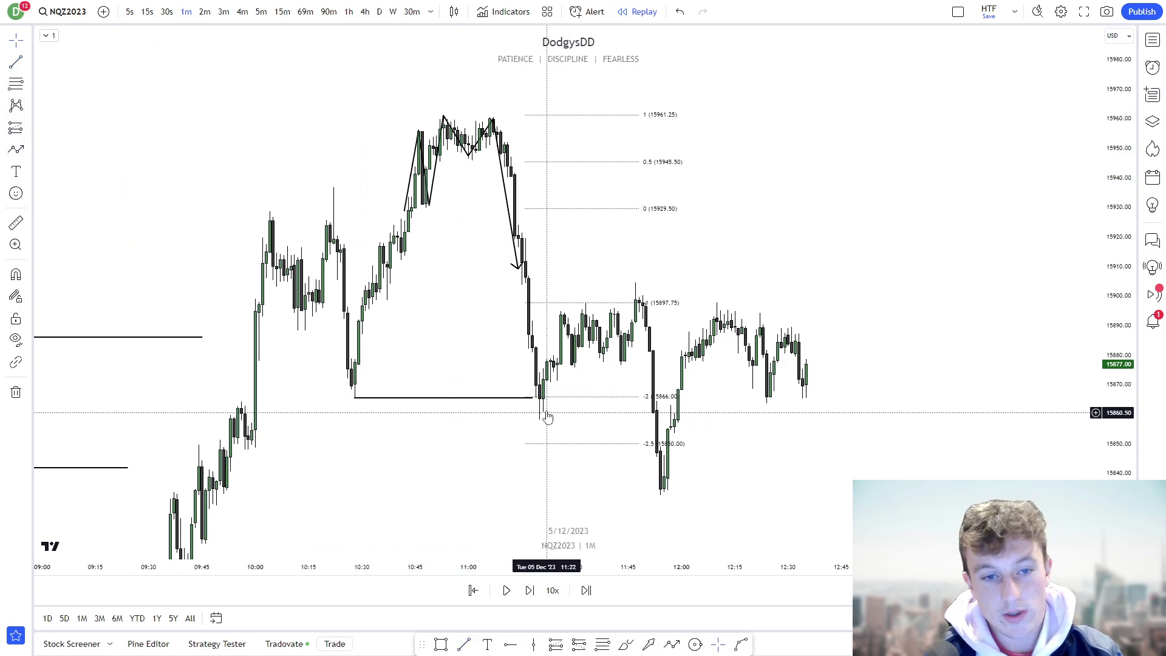
pyautogui.moveTo(590, 417); pyautogui.dragTo(592, 305)
pyautogui.scroll(-1, 760, 321)
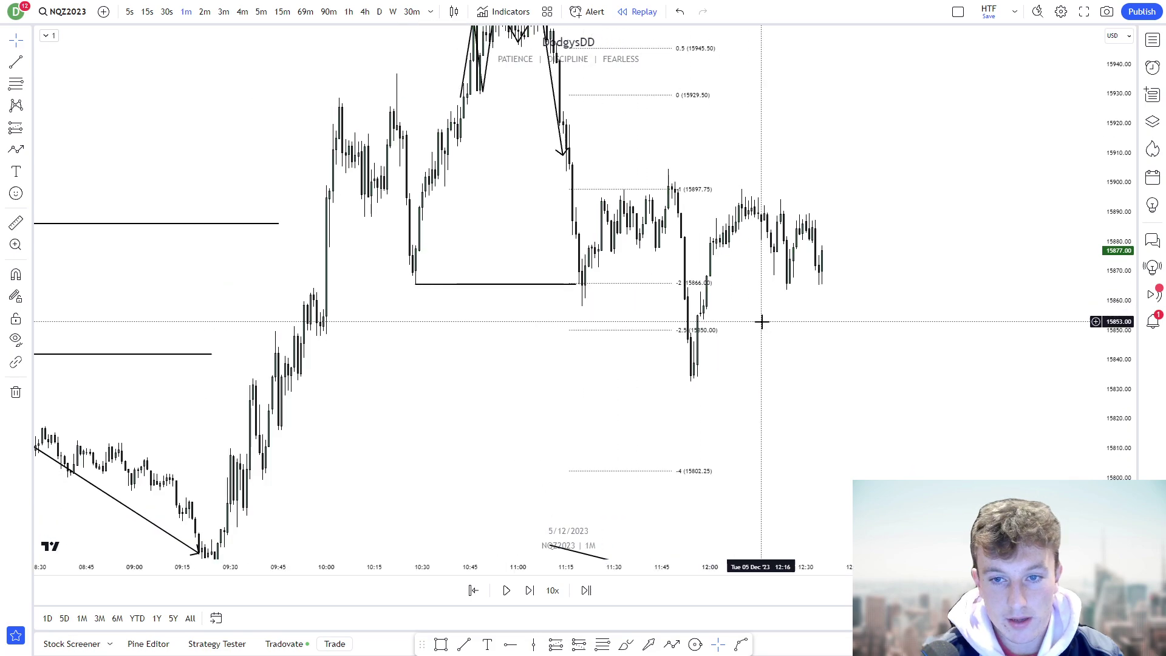
pyautogui.moveTo(728, 363); pyautogui.dragTo(684, 351)
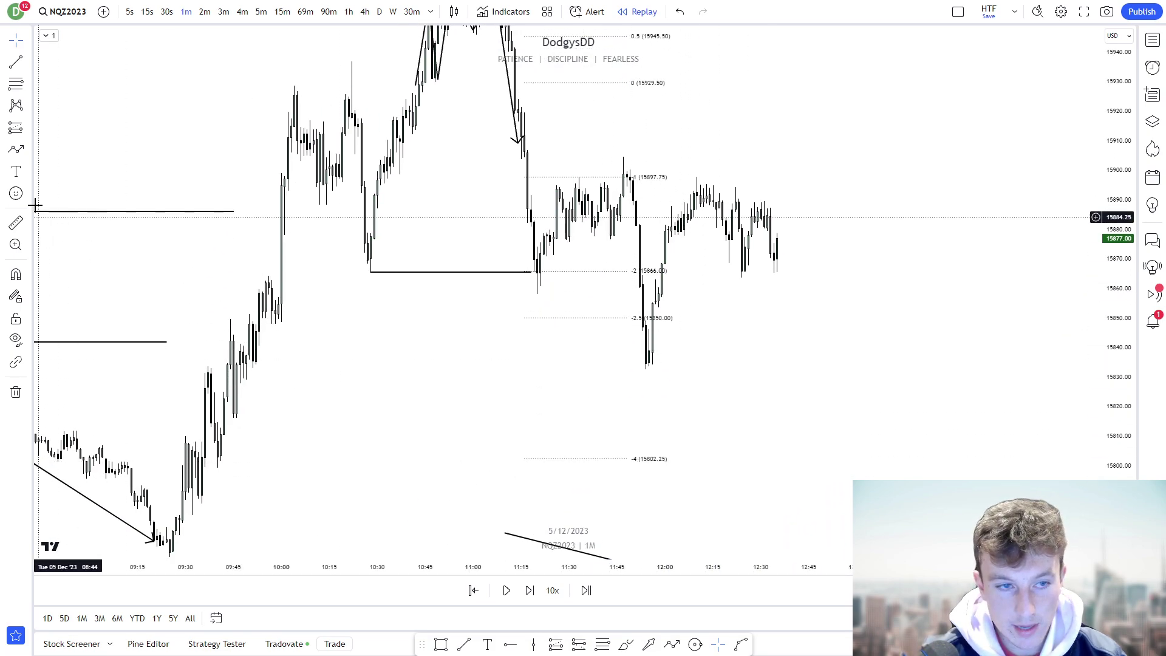
pyautogui.click(12, 66)
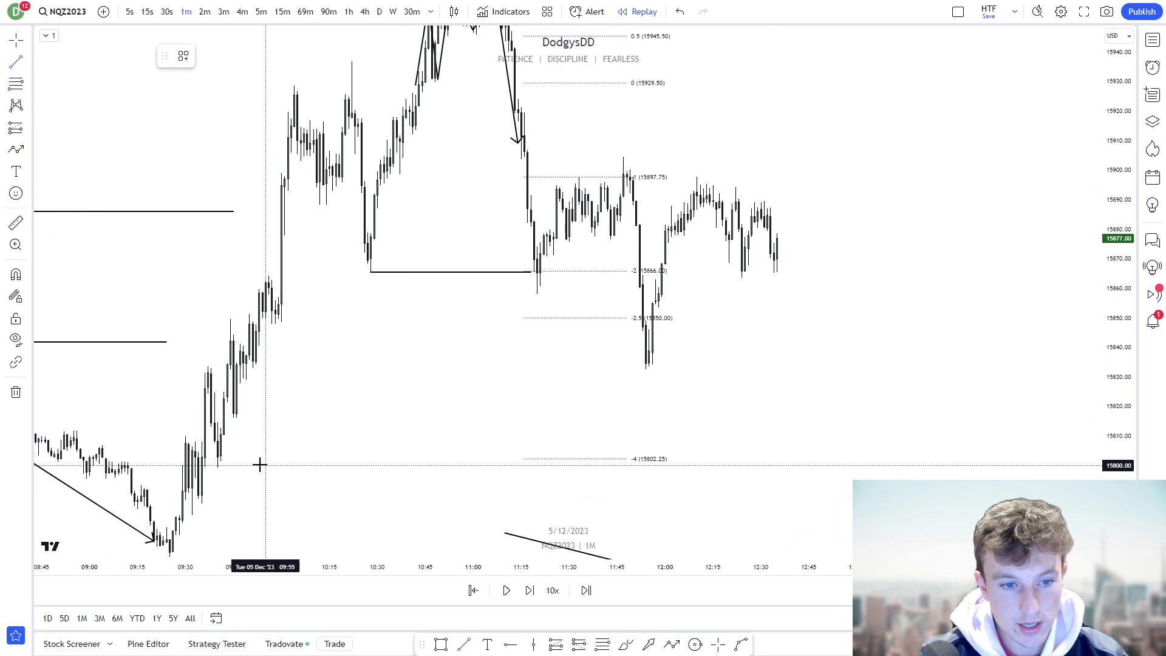
pyautogui.click(217, 468)
pyautogui.click(929, 467)
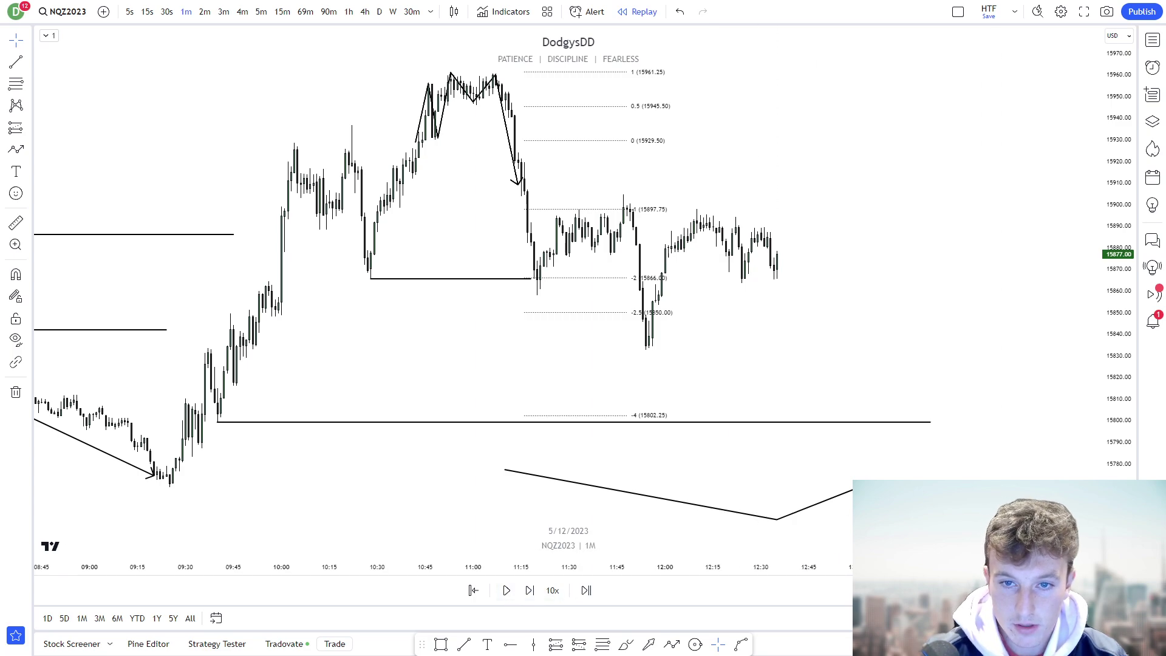
# - Exit Bar Replay and examine the price action after 12:30 against the Fib levels and marked lows
pyautogui.click(692, 355)
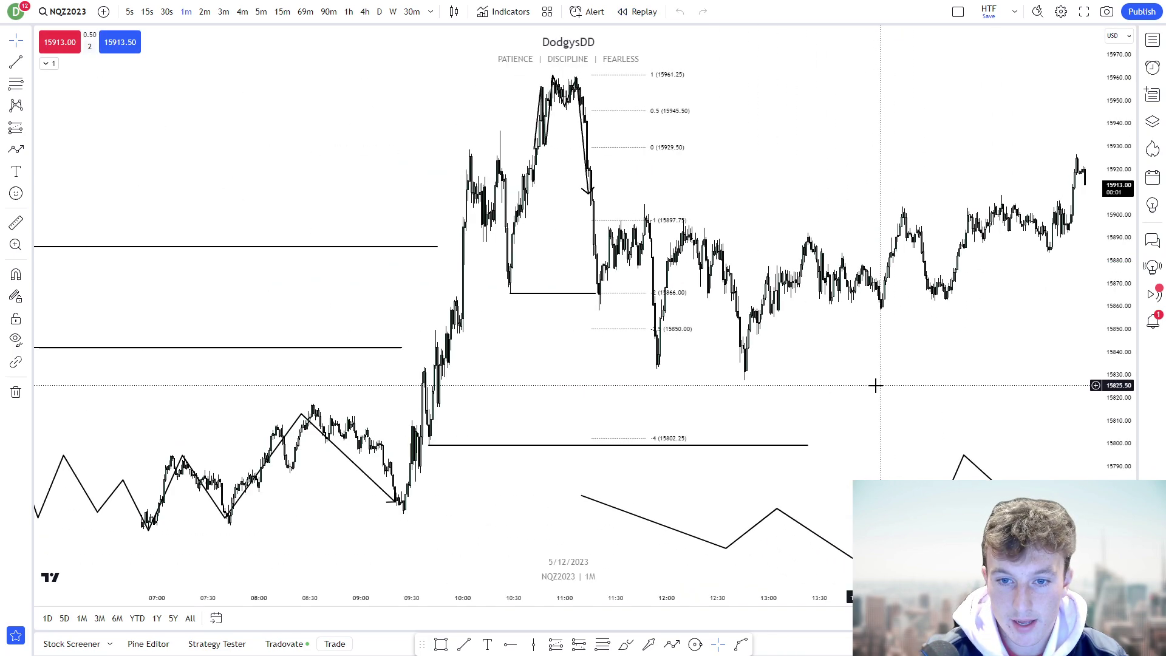
pyautogui.moveTo(810, 408); pyautogui.dragTo(833, 422)
pyautogui.scroll(1, 763, 409)
pyautogui.moveTo(763, 401); pyautogui.dragTo(826, 419)
pyautogui.scroll(1, 887, 416)
pyautogui.moveTo(1118, 401); pyautogui.dragTo(1117, 261)
pyautogui.moveTo(892, 395); pyautogui.dragTo(917, 393)
pyautogui.moveTo(577, 383); pyautogui.dragTo(595, 340)
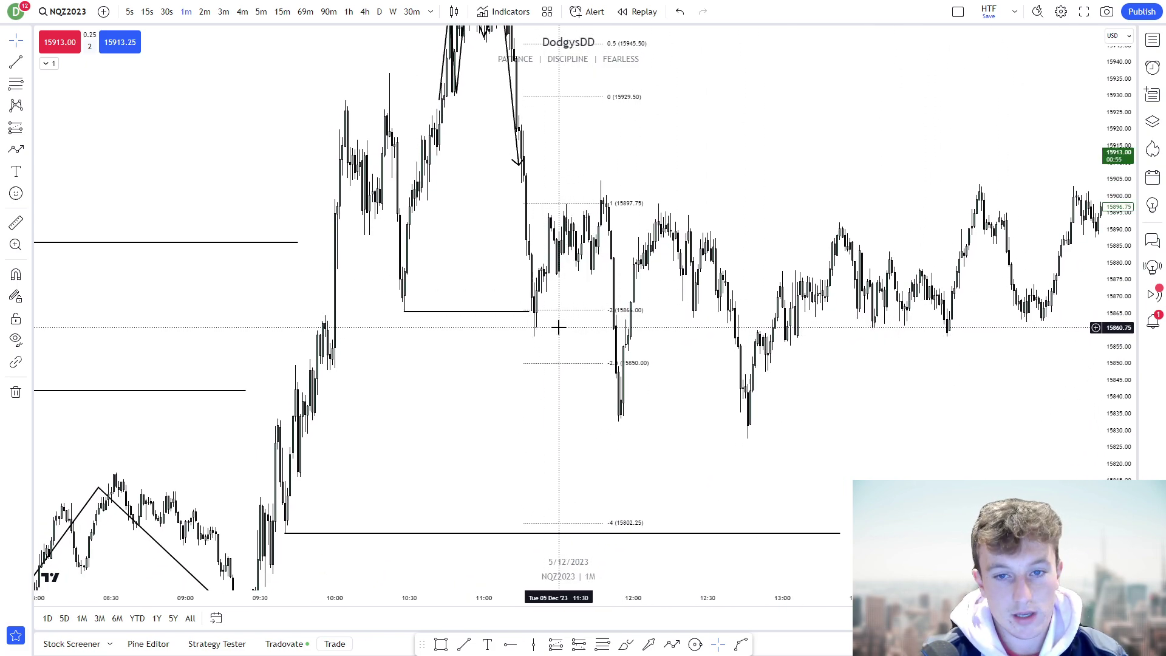
pyautogui.moveTo(1002, 359); pyautogui.dragTo(1004, 367)
pyautogui.moveTo(1113, 398); pyautogui.dragTo(1112, 427)
pyautogui.moveTo(933, 439); pyautogui.dragTo(923, 413)
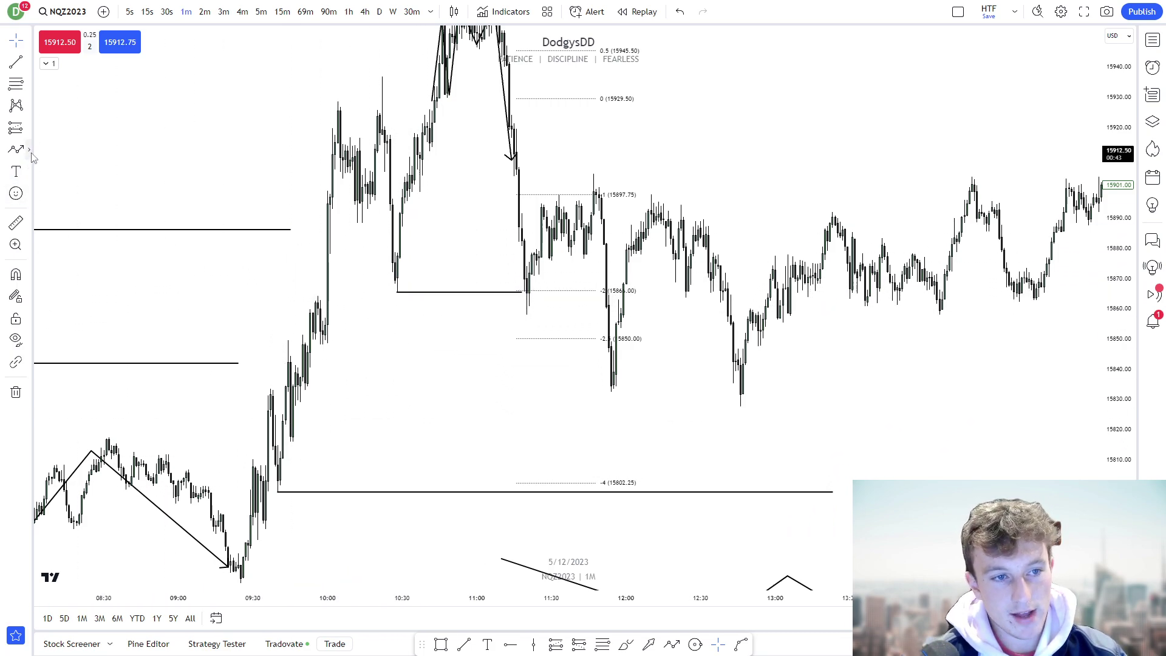
# - Draw a rectangle from 09:58 at 15878.75 to about 10:53 at 15857.25 around the 10:28 low
pyautogui.click(31, 152)
pyautogui.click(79, 354)
pyautogui.click(323, 252)
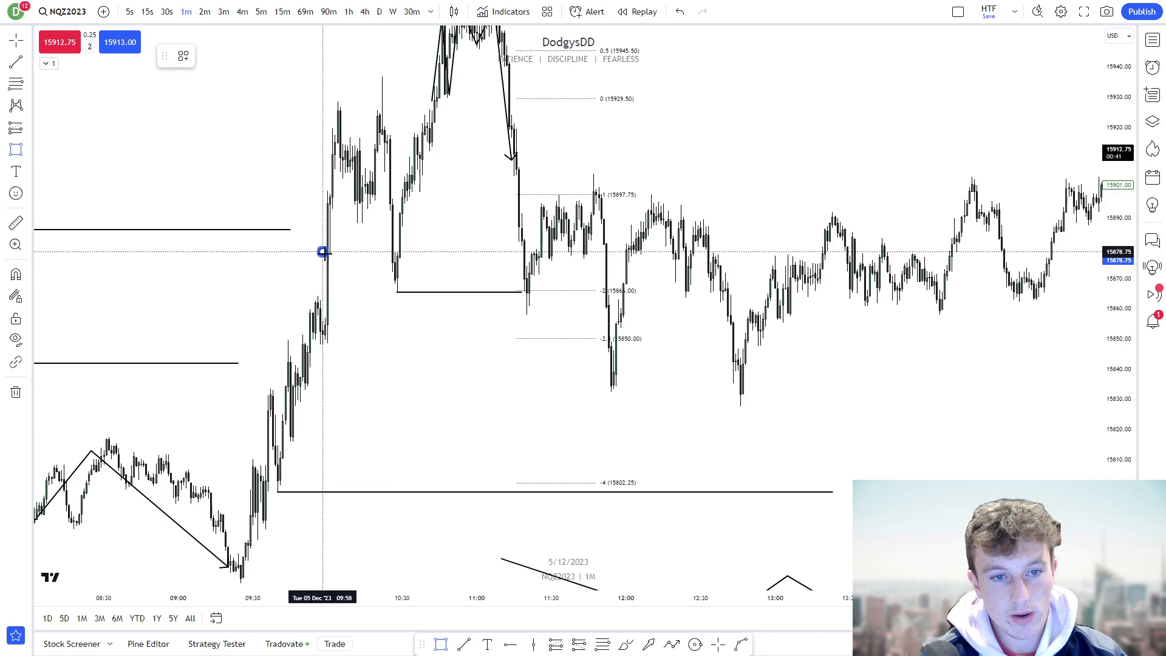
pyautogui.click(458, 315)
pyautogui.click(623, 464)
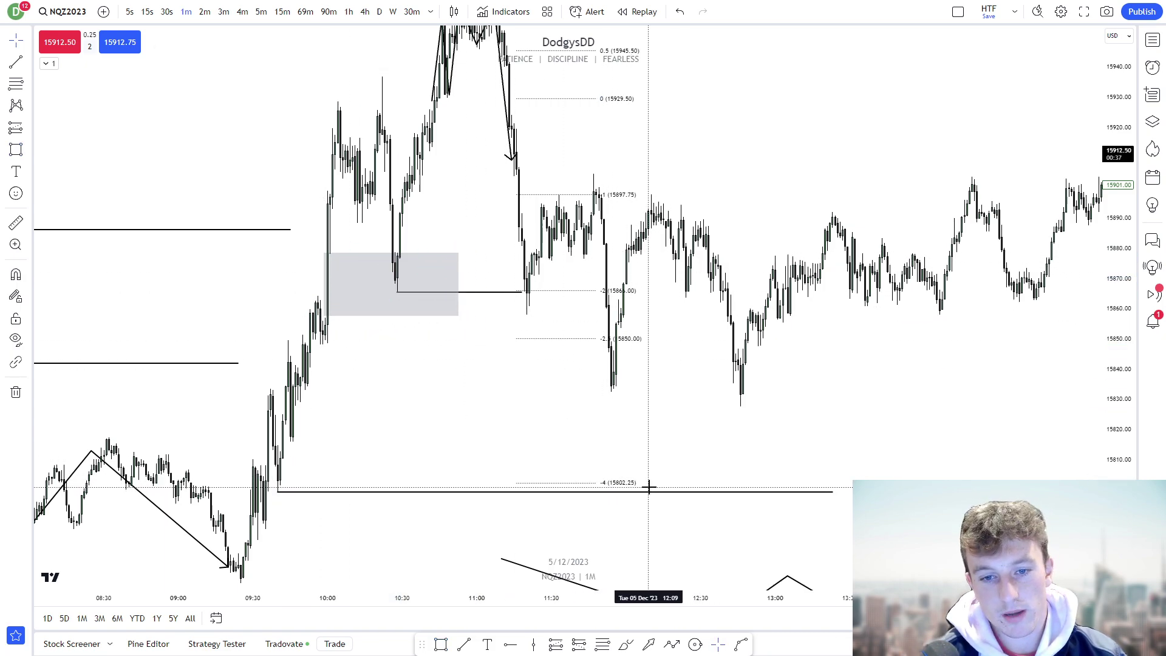
# - Delete the rectangle around the 10:28 low
pyautogui.click(398, 292)
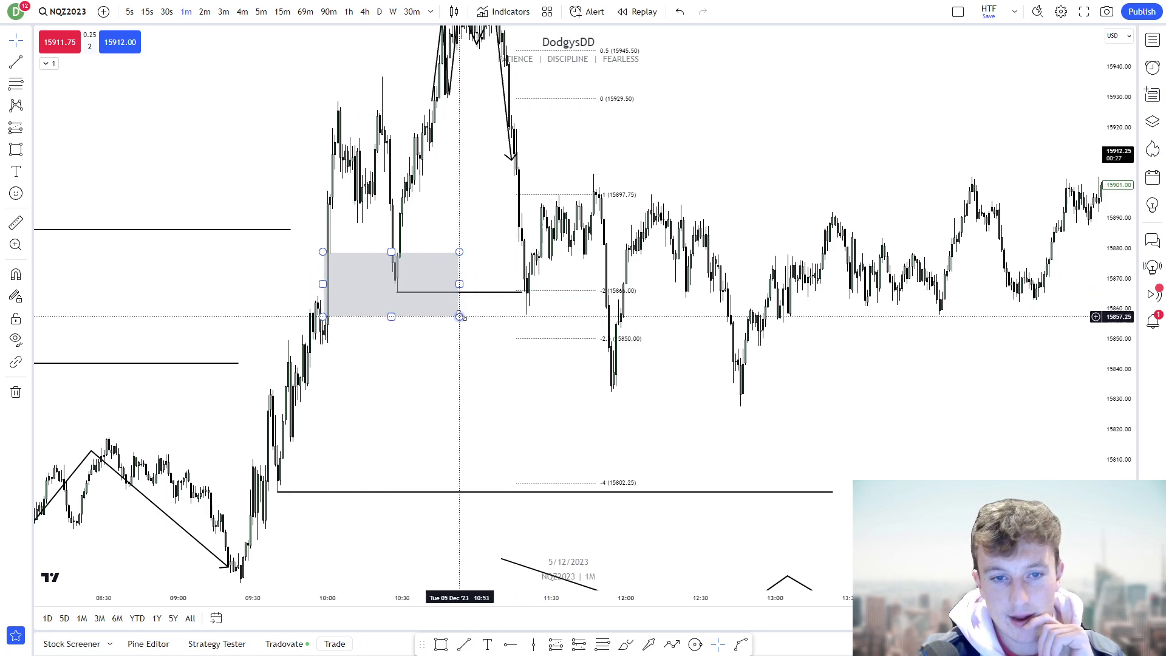
pyautogui.moveTo(485, 320); pyautogui.dragTo(492, 350)
pyautogui.click(466, 338)
pyautogui.press('Delete')
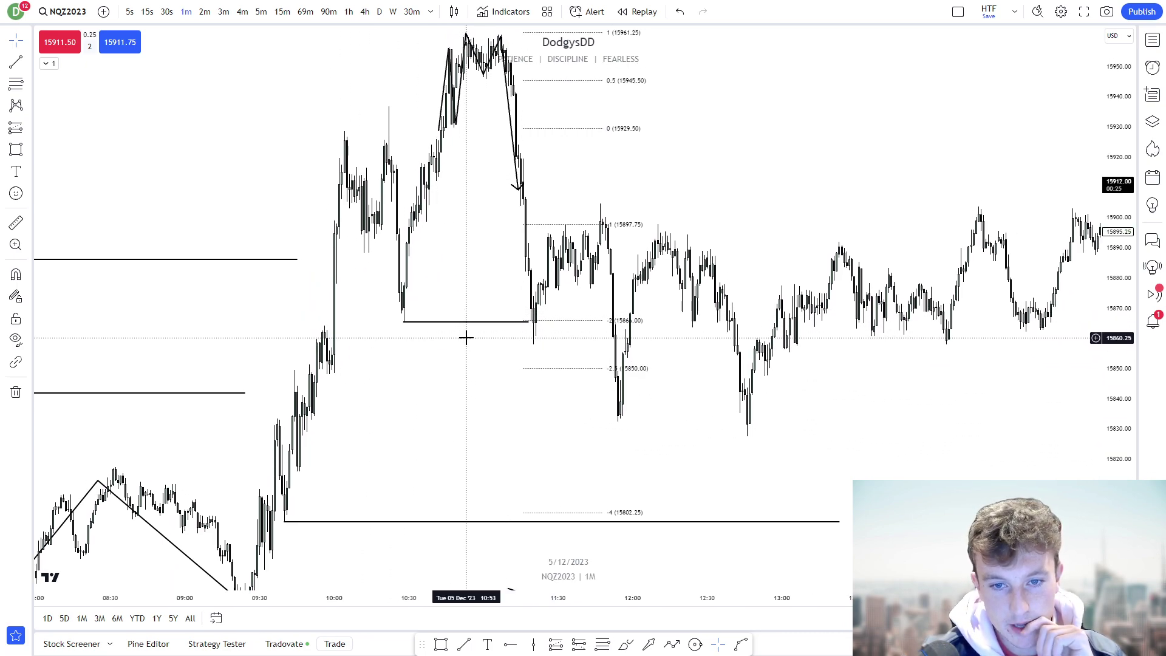
# - Examine the December 5 price action from the 11:00 high through the afternoon against the Fib extension levels
pyautogui.moveTo(447, 381); pyautogui.dragTo(445, 405)
pyautogui.scroll(1, 739, 421)
pyautogui.moveTo(800, 410); pyautogui.dragTo(767, 428)
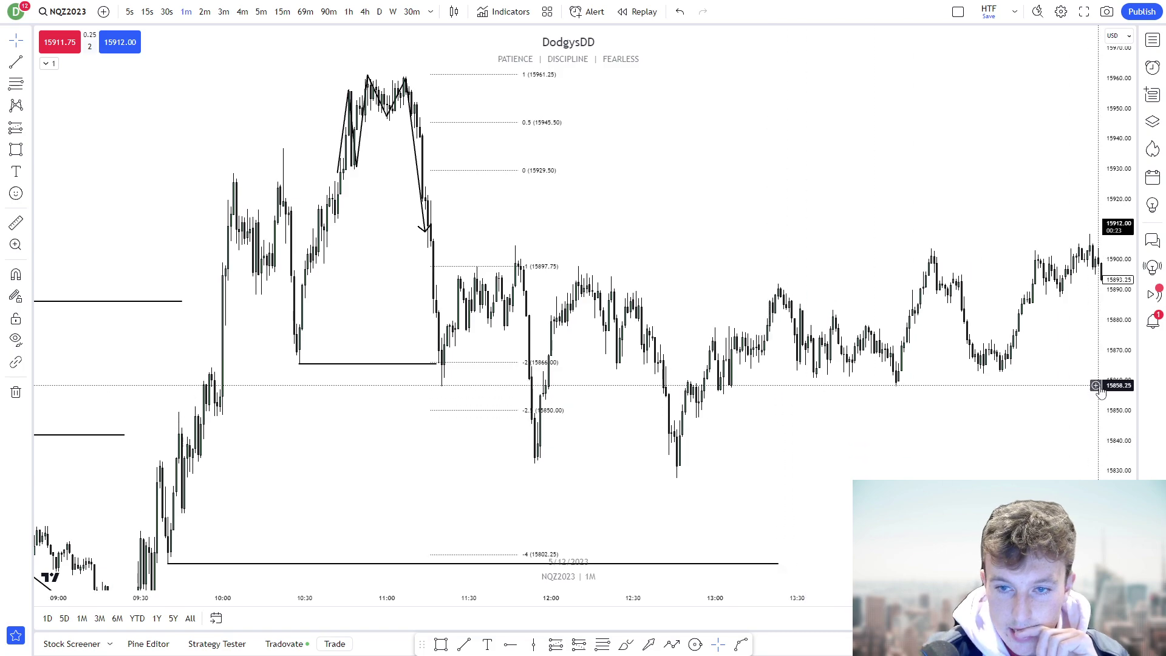
pyautogui.moveTo(1095, 394); pyautogui.dragTo(672, 411)
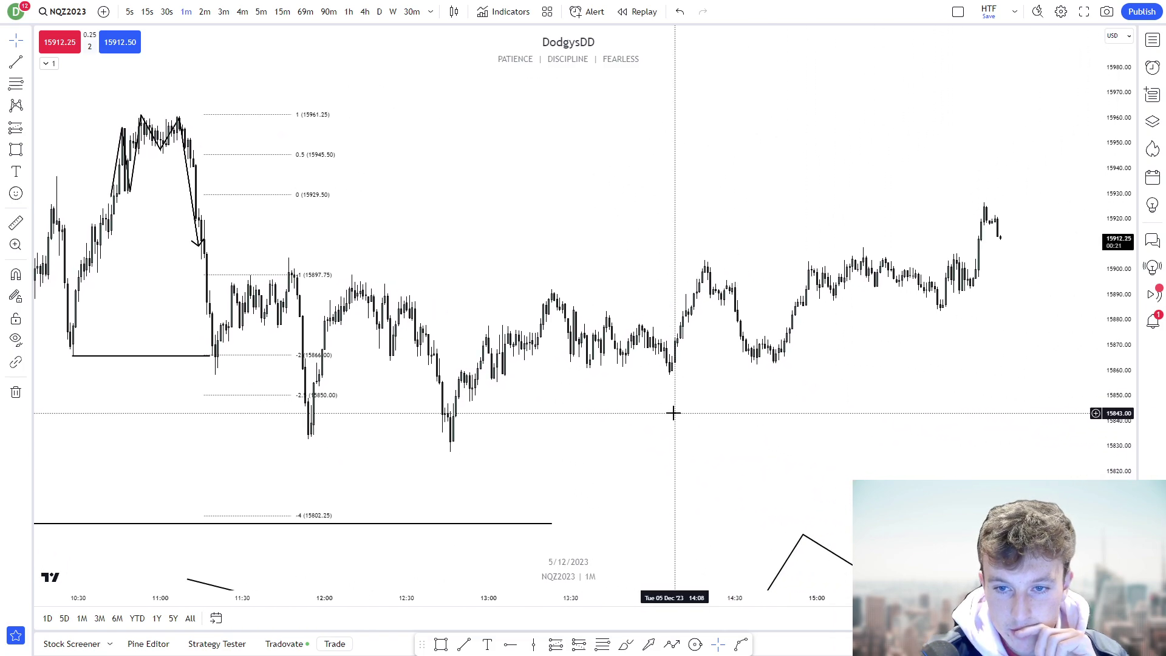
pyautogui.moveTo(1092, 445); pyautogui.dragTo(1112, 369)
pyautogui.moveTo(721, 418); pyautogui.dragTo(799, 383)
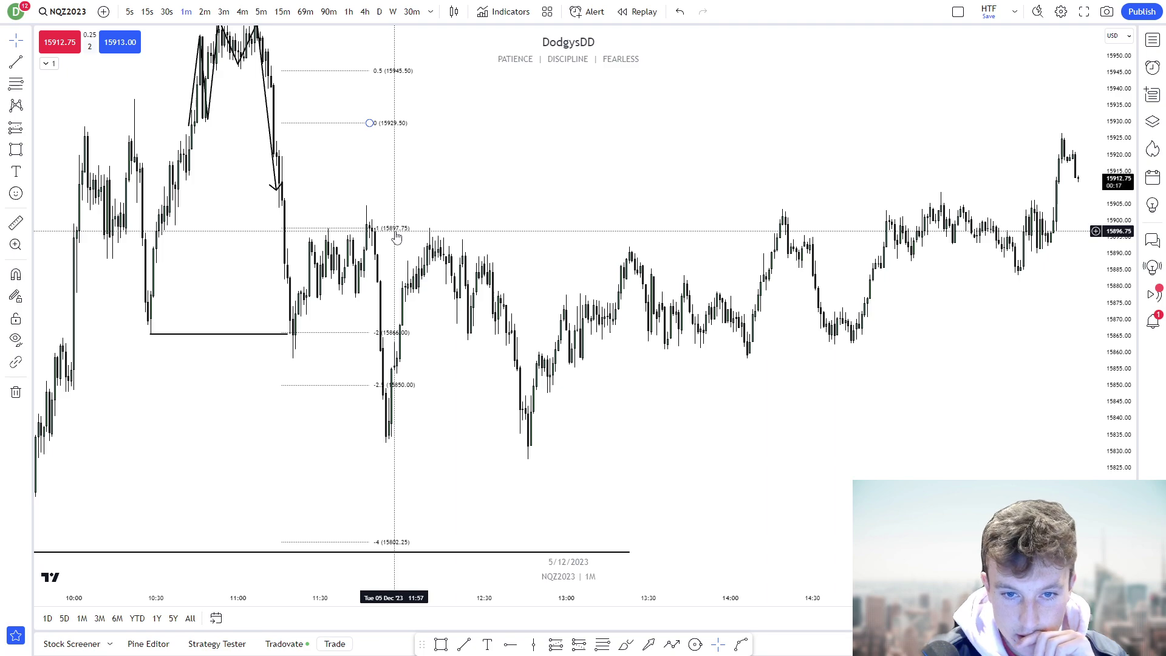
pyautogui.moveTo(609, 380); pyautogui.dragTo(694, 409)
pyautogui.moveTo(778, 411); pyautogui.dragTo(913, 398)
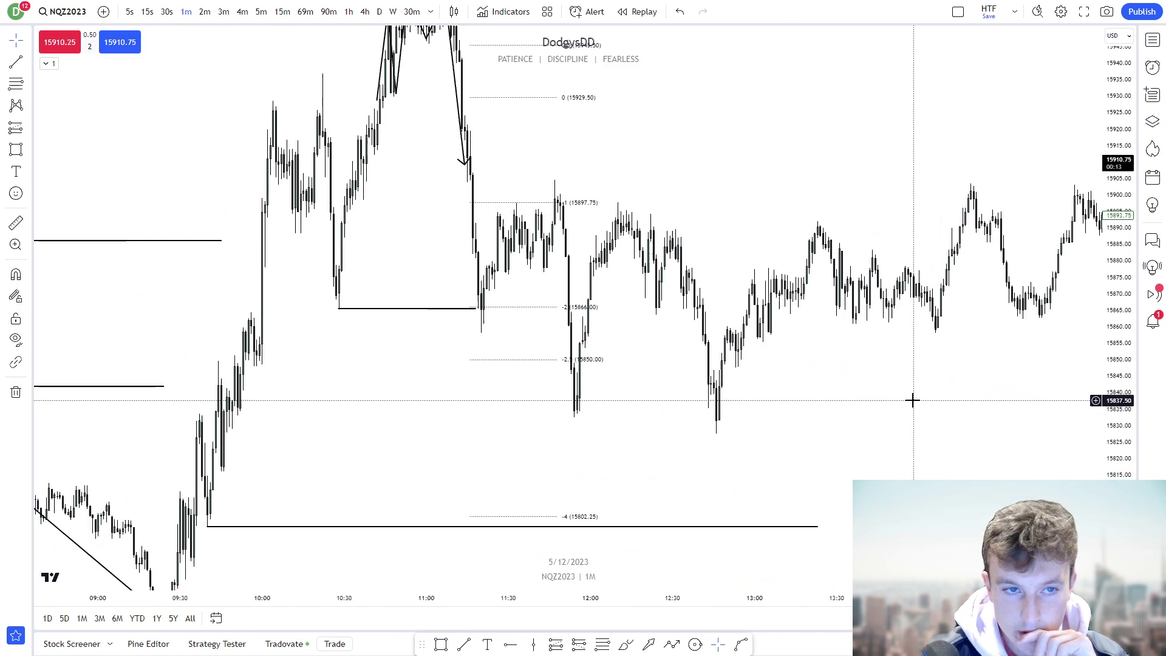
pyautogui.moveTo(619, 446); pyautogui.dragTo(822, 399)
pyautogui.moveTo(510, 469); pyautogui.dragTo(906, 297)
# - Draw a path on December 4 from 12:50 near 15855 through the 12:58 high, 13:09 low and 13:14 high, down to 13:28 near 15824
pyautogui.scroll(-6, 613, 433)
pyautogui.hscroll(-15, 613, 433)
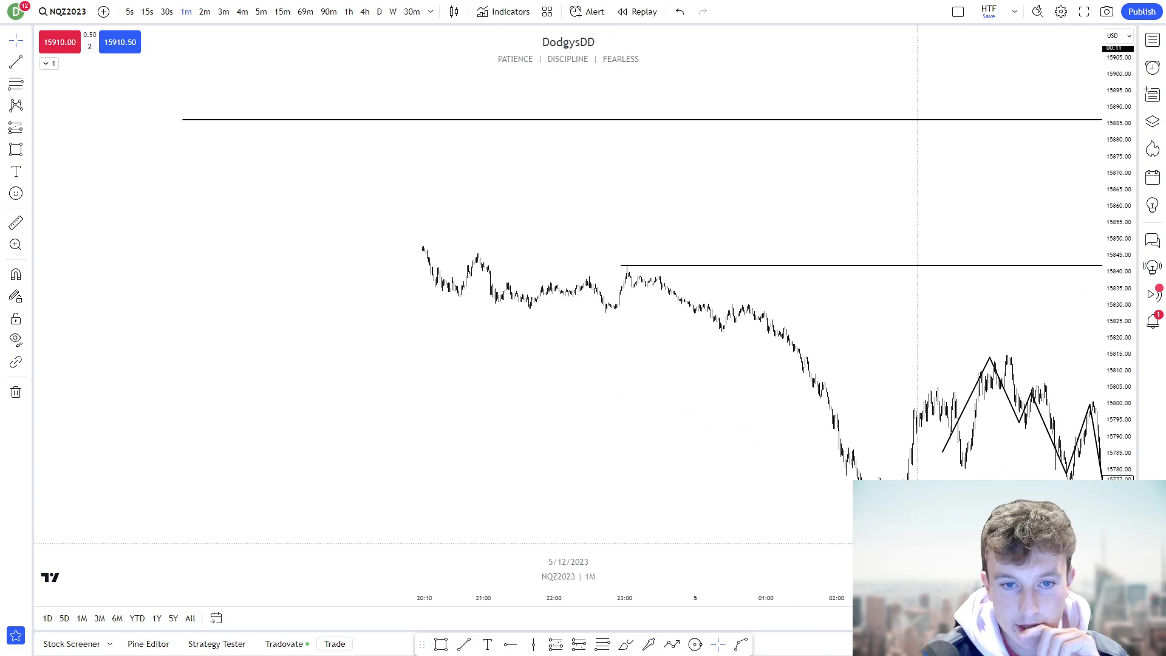
pyautogui.hscroll(-5, 750, 418)
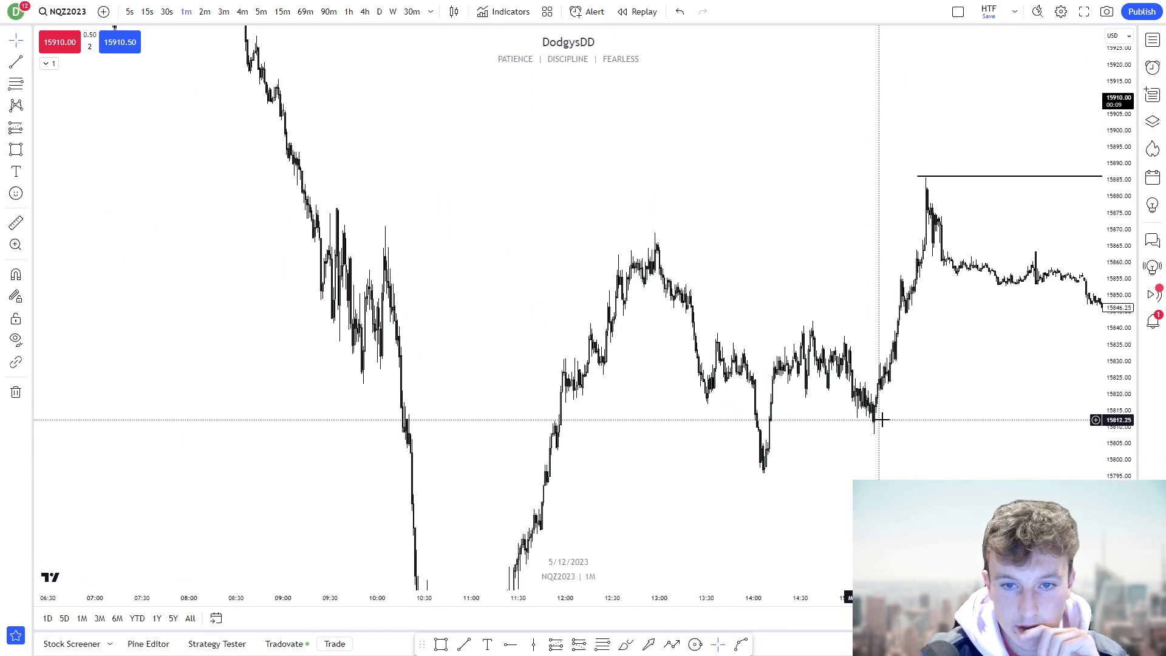
pyautogui.scroll(6, 669, 286)
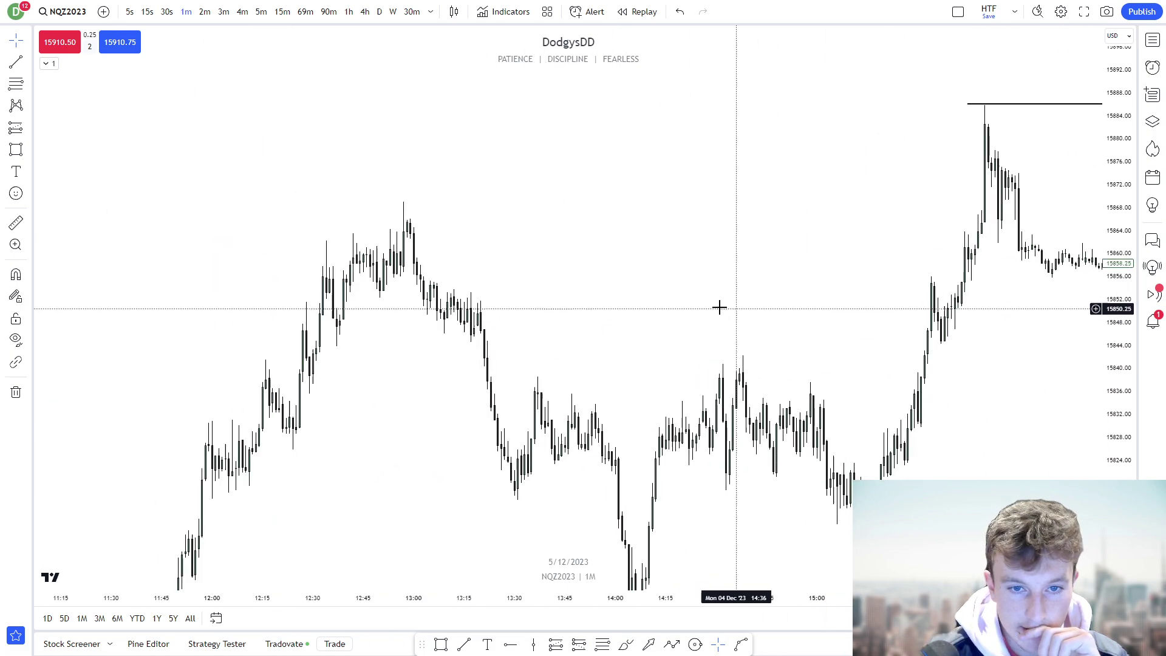
pyautogui.click(28, 63)
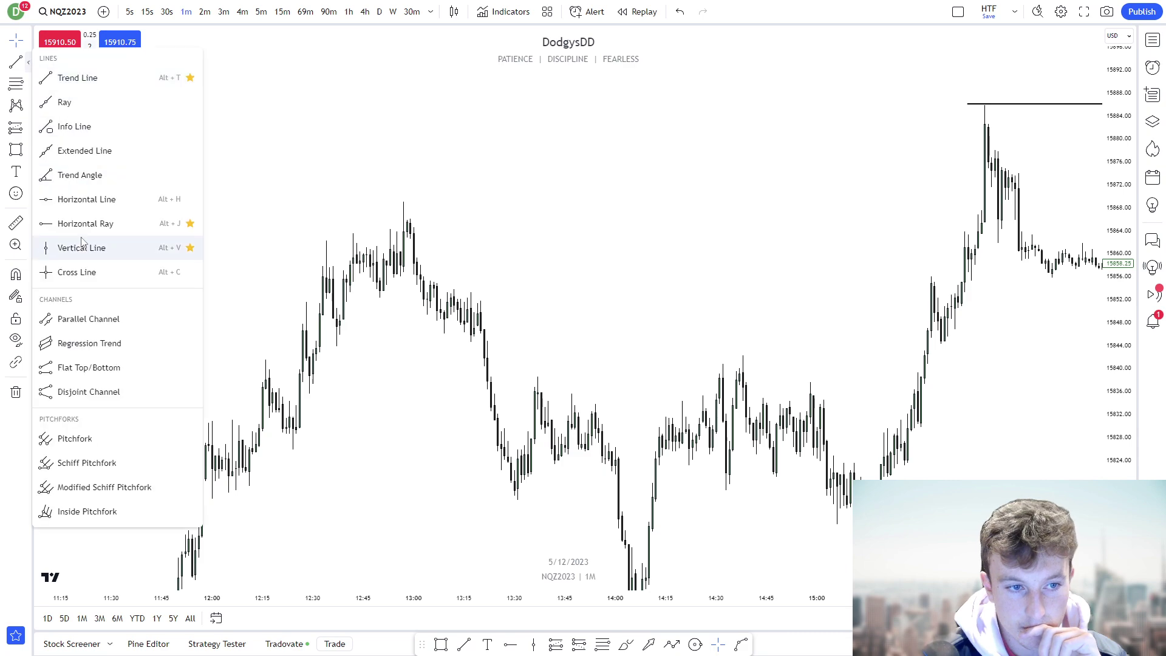
pyautogui.click(28, 148)
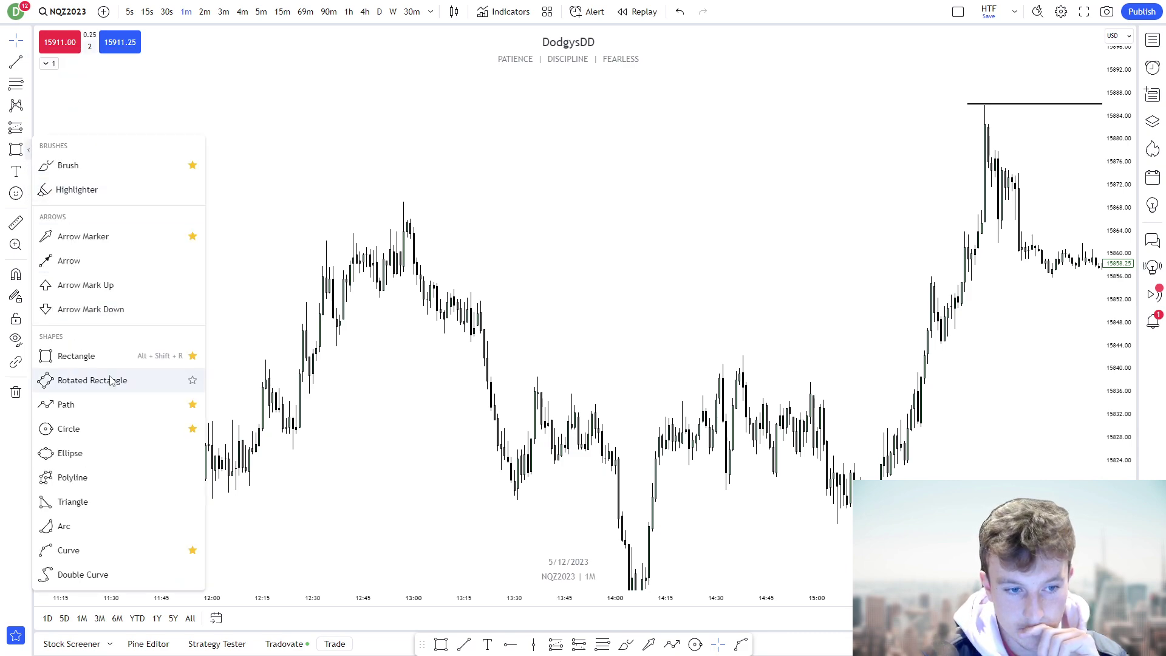
pyautogui.click(97, 402)
pyautogui.click(379, 285)
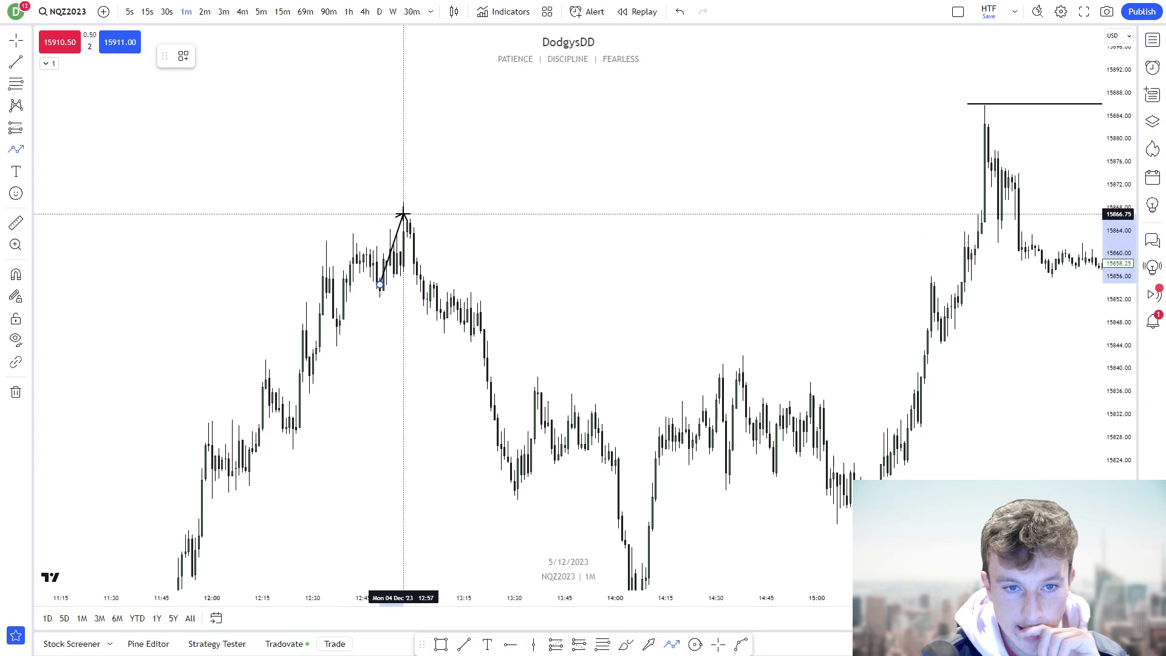
pyautogui.click(407, 210)
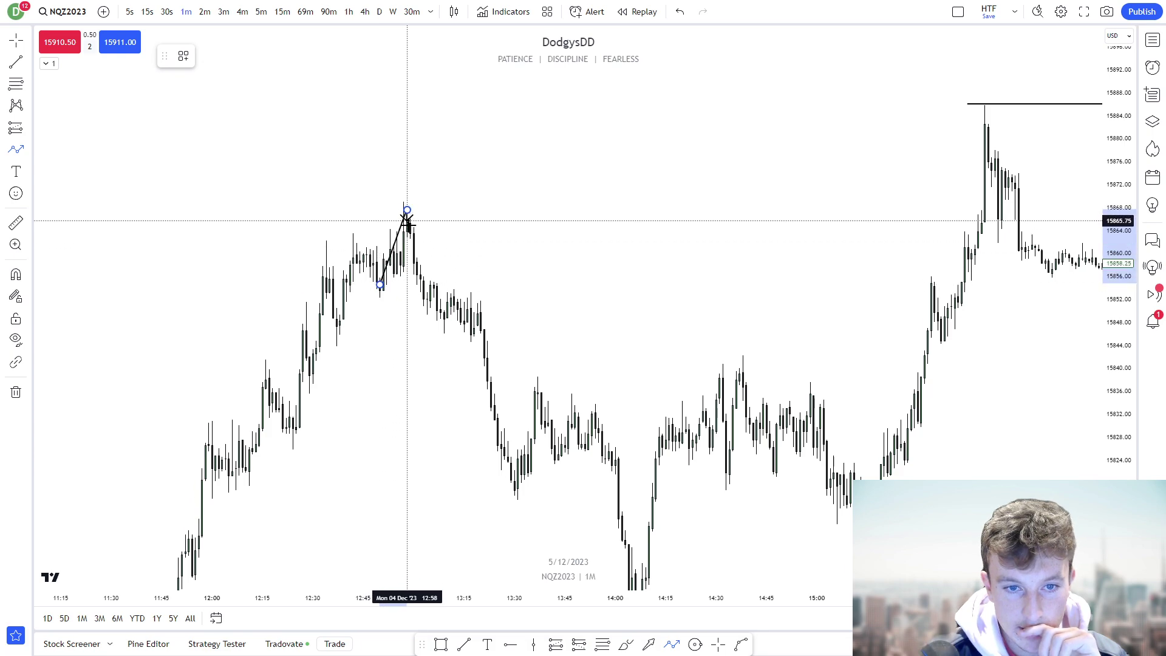
pyautogui.click(444, 326)
pyautogui.click(460, 293)
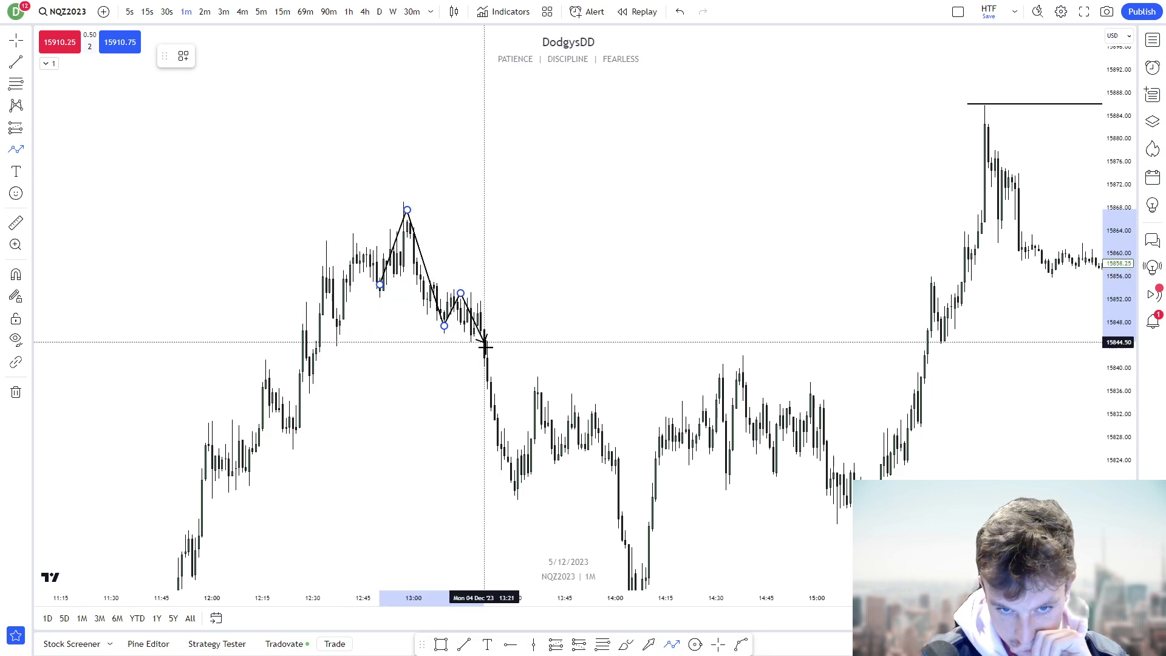
pyautogui.click(508, 460)
pyautogui.press('Escape')
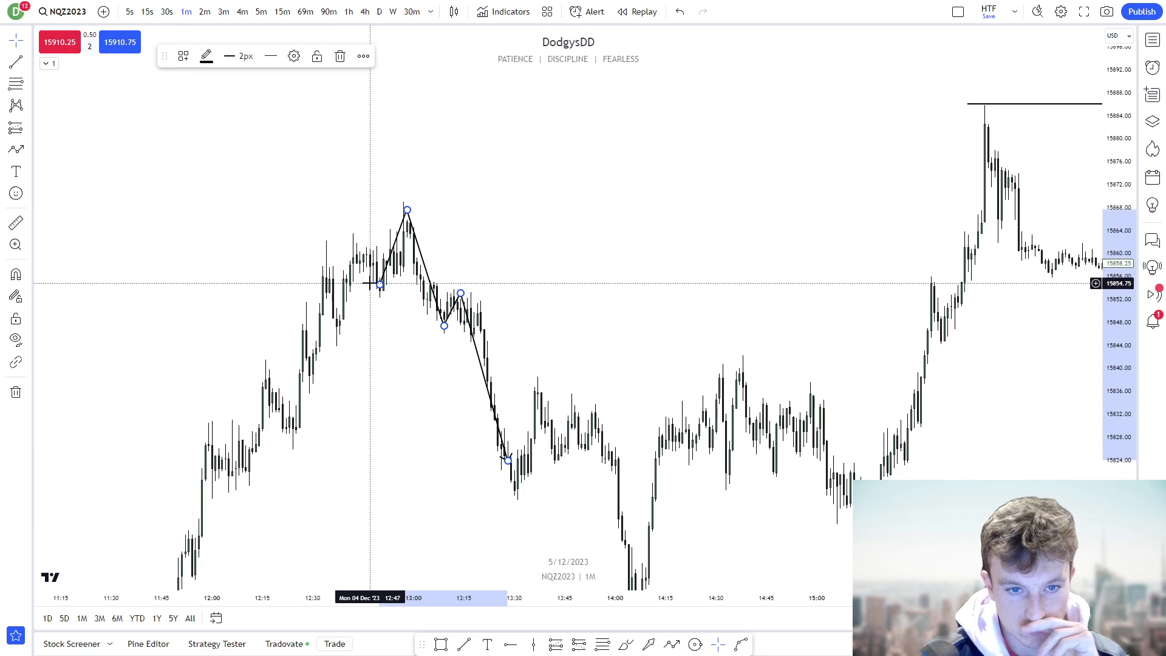
# - Mark the high just before the 12:58 peak with a short horizontal trend line at 15863.50, from about 12:42 to 12:49
pyautogui.hotkey('alt', 't')
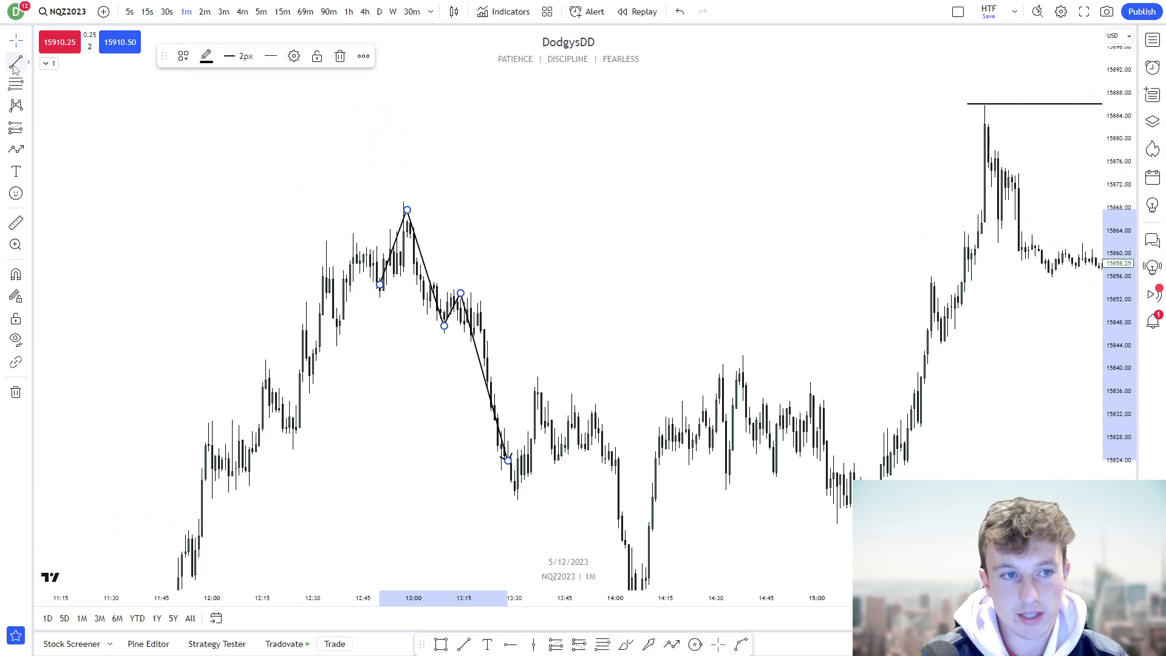
pyautogui.moveTo(353, 233); pyautogui.dragTo(377, 234)
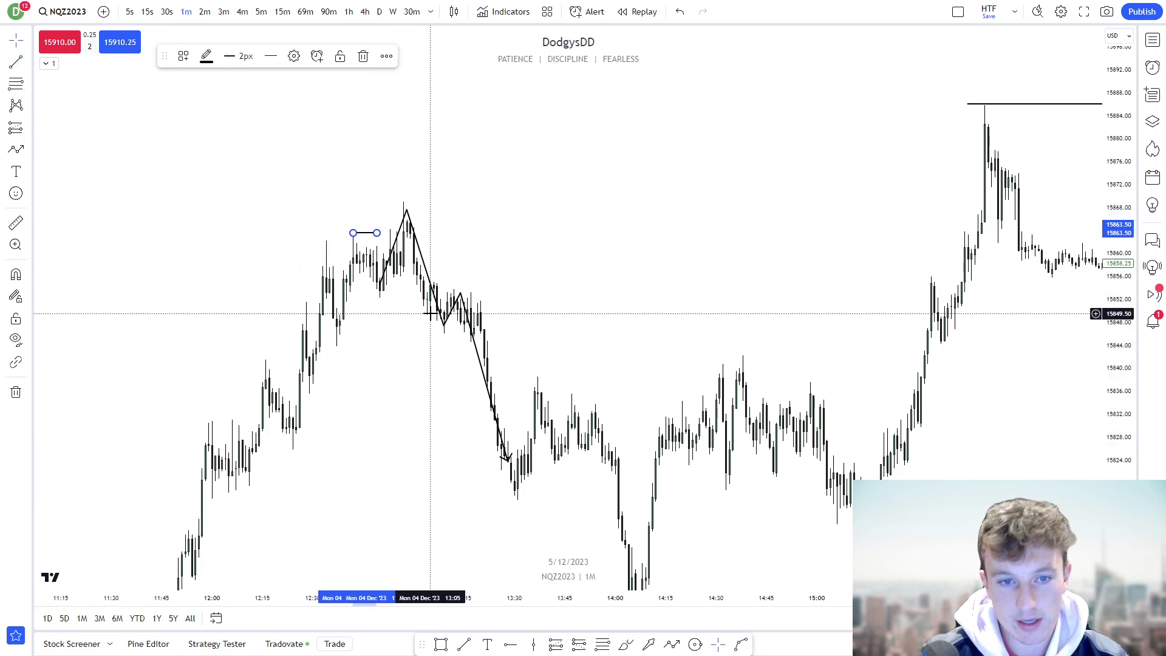
pyautogui.moveTo(474, 265); pyautogui.dragTo(463, 226)
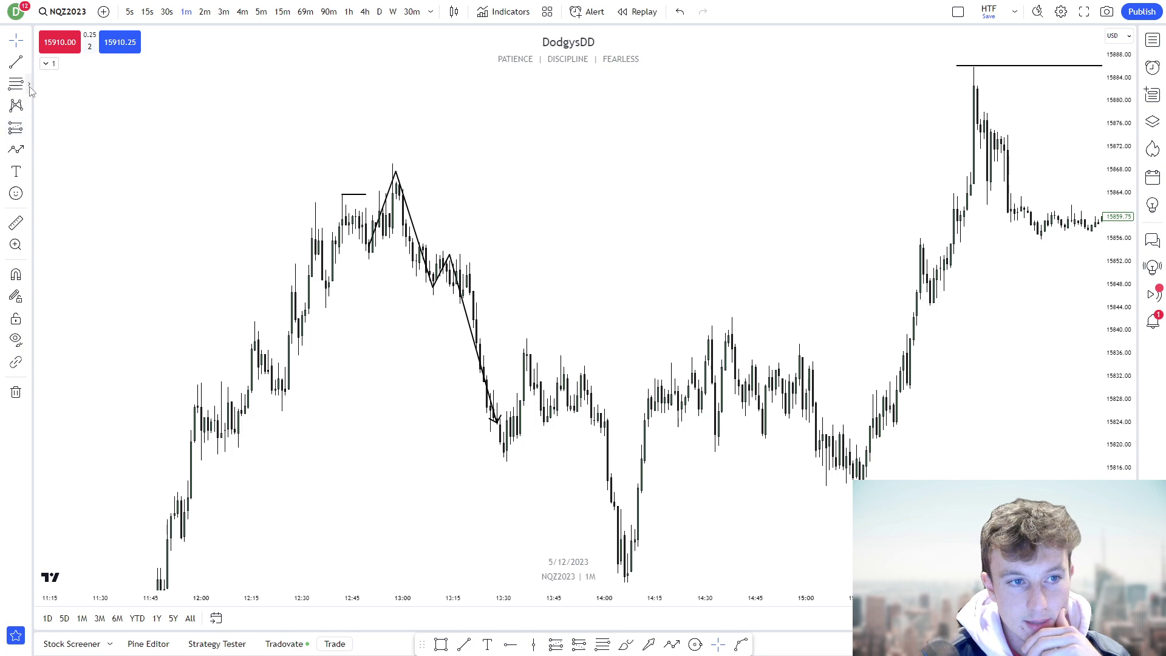
# - Draw Fib extension levels for the 12:58 swing, with level 1 at 15868.75 and level 0 at 15852.25
pyautogui.click(30, 86)
pyautogui.click(67, 99)
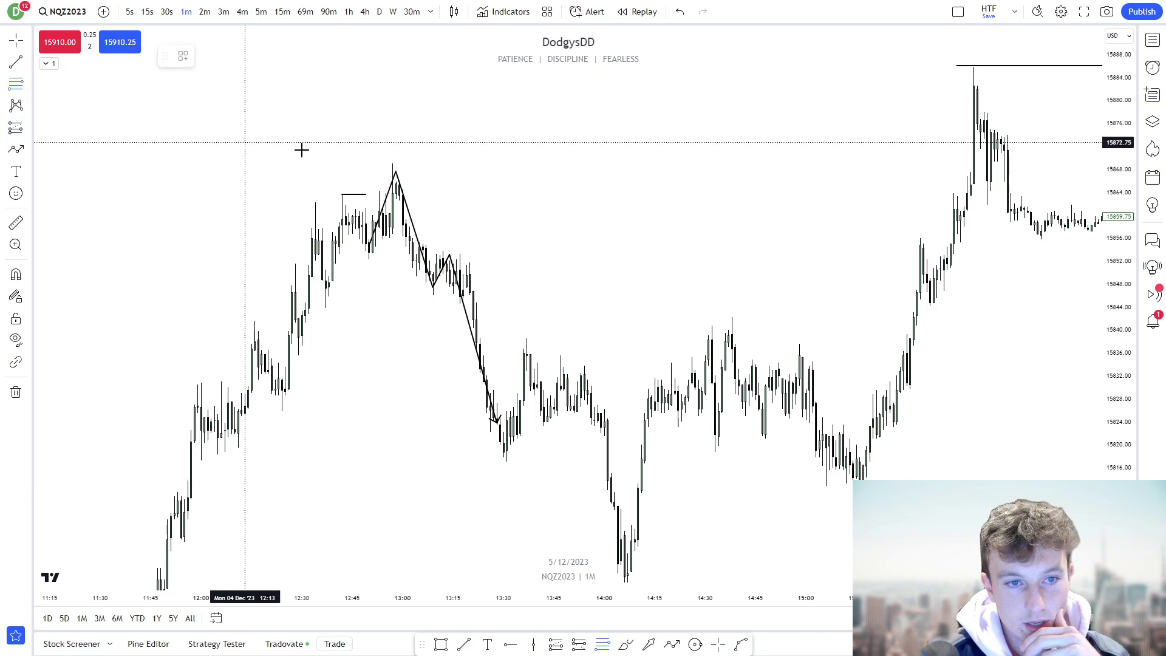
pyautogui.click(419, 171)
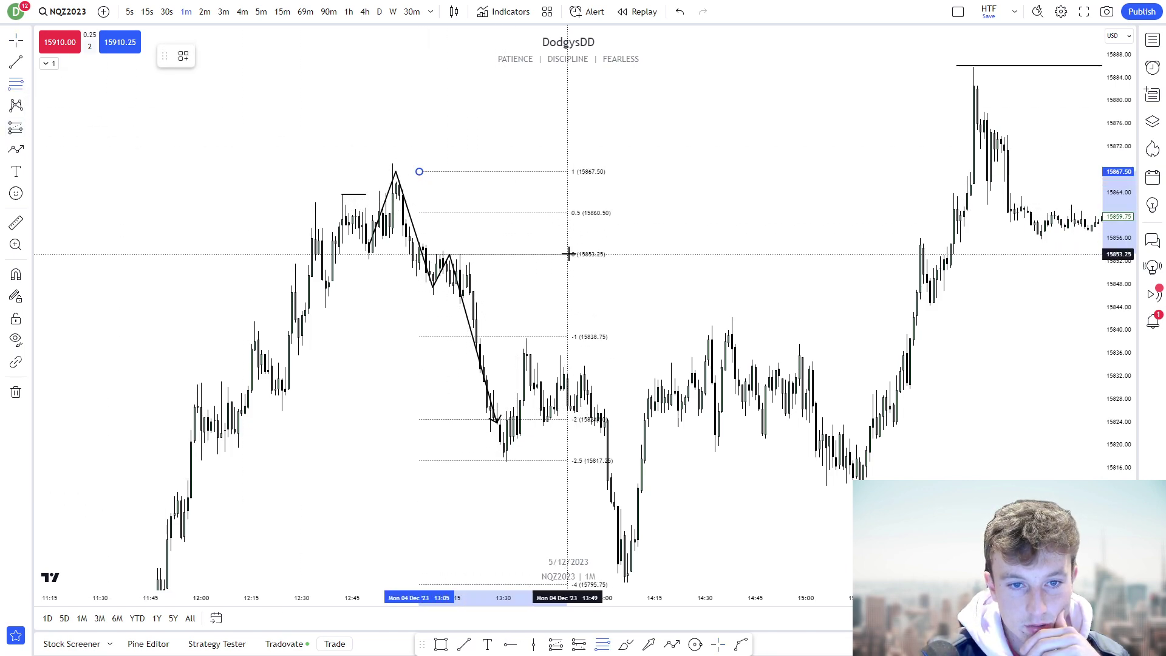
pyautogui.moveTo(419, 171); pyautogui.dragTo(416, 164)
pyautogui.moveTo(661, 260); pyautogui.dragTo(656, 192)
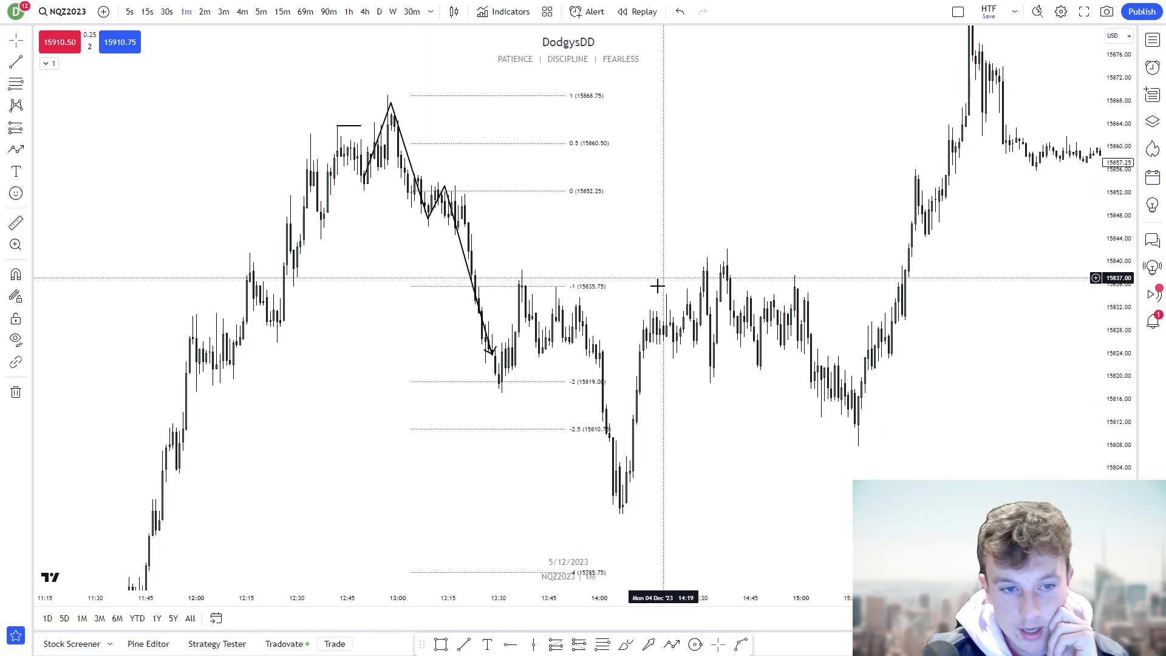
# - Draw a horizontal trend line at about 15817 from 12:00 to about 13:54, under the lows near the -2 Fib level
pyautogui.moveTo(581, 400); pyautogui.dragTo(593, 336)
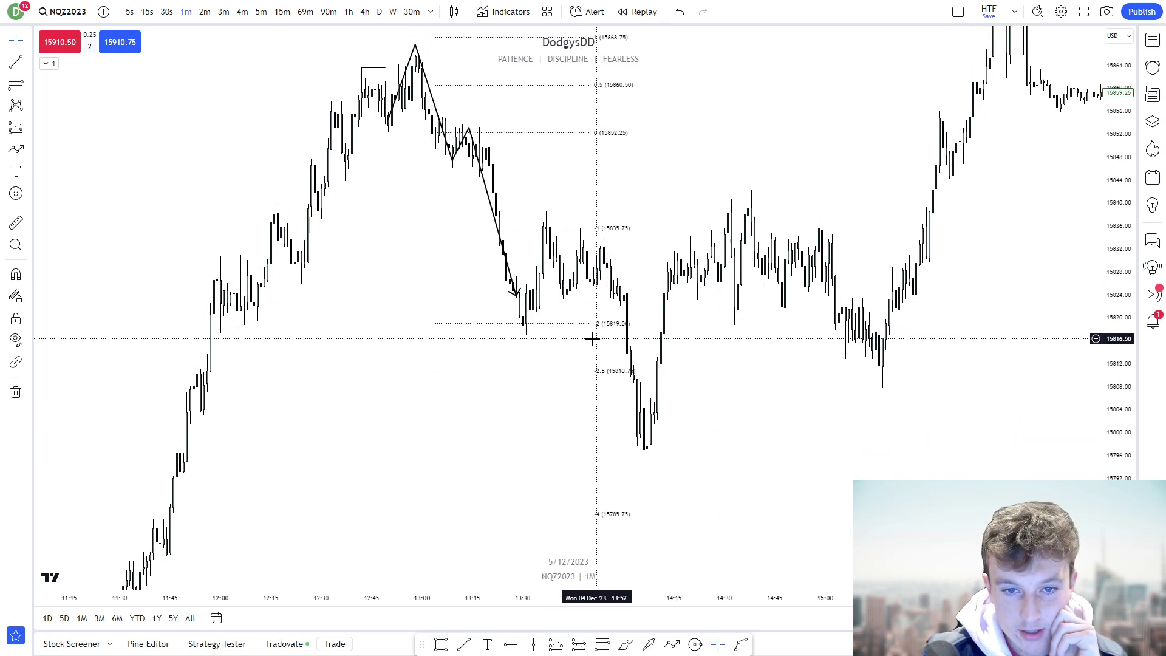
pyautogui.hotkey('alt', 't')
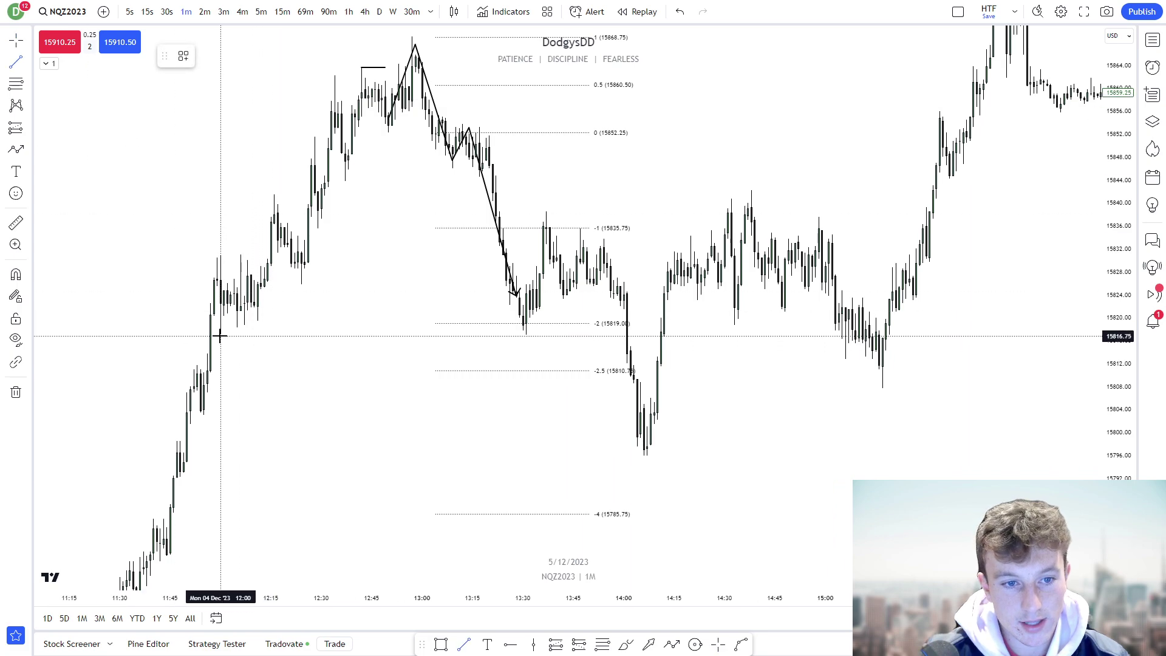
pyautogui.click(603, 344)
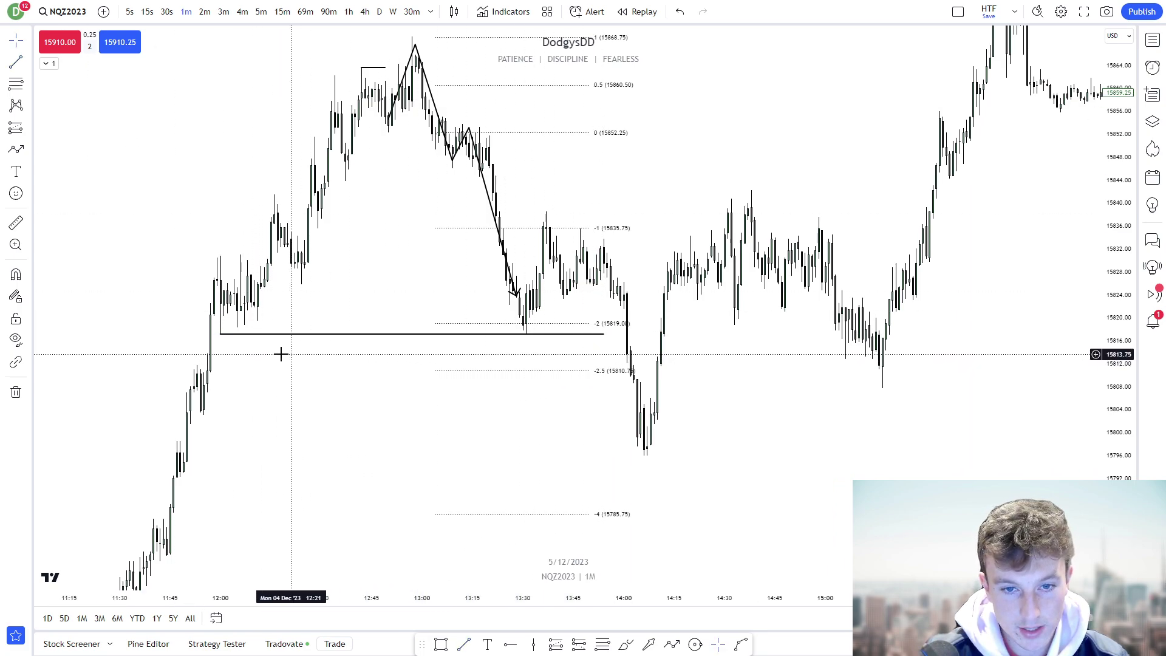
# - Draw a short rising line from the 12:00 end of the marked low to about 12:21, beneath the candles
pyautogui.click(217, 333)
pyautogui.click(291, 312)
pyautogui.moveTo(292, 312); pyautogui.dragTo(310, 296)
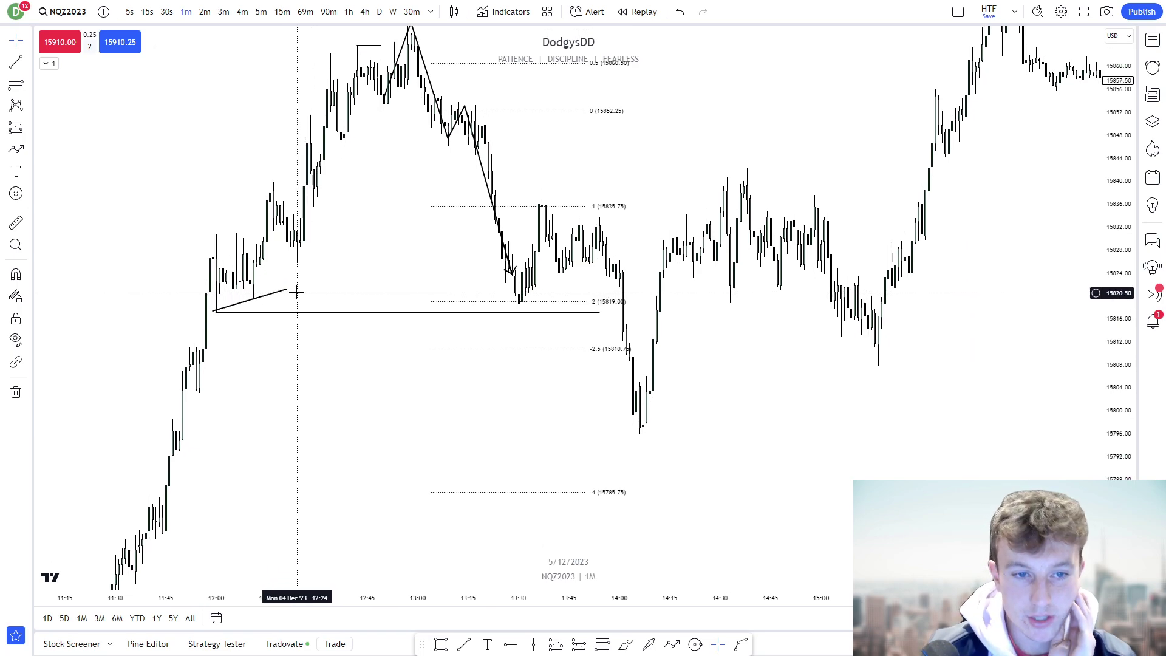
# - Draw a rectangle around the -4 Fib level from 11:44 at 15791.50 to 14:45 at about 15784, and delete it
pyautogui.scroll(-1, 288, 290)
pyautogui.moveTo(729, 461); pyautogui.dragTo(765, 399)
pyautogui.click(28, 153)
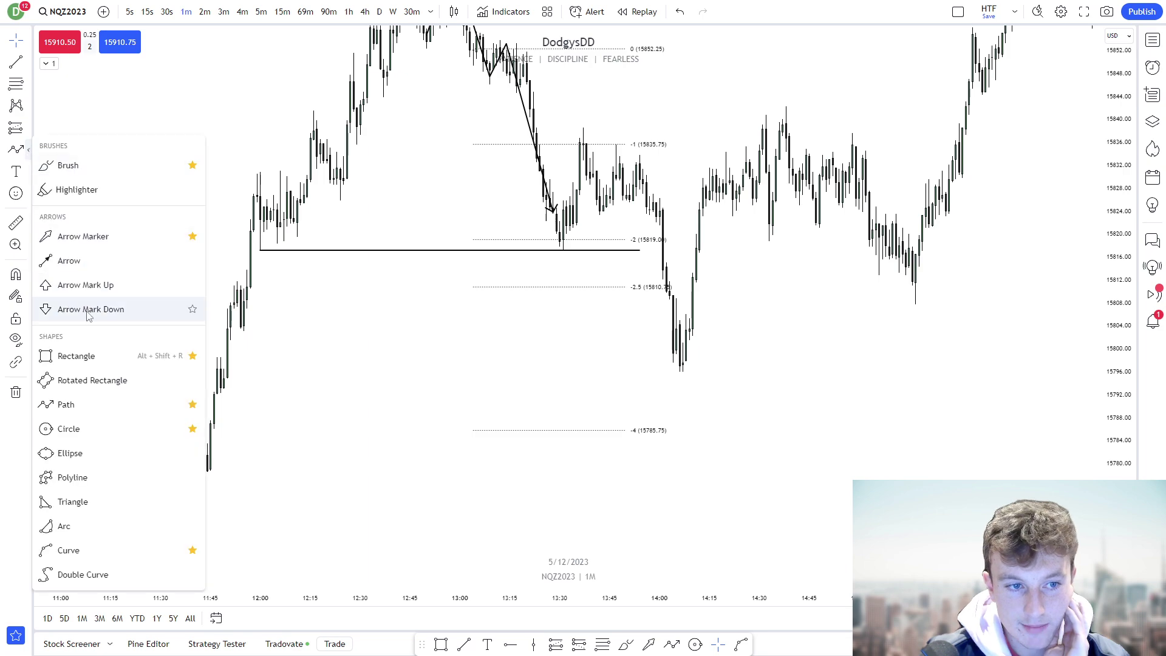
pyautogui.click(104, 354)
pyautogui.moveTo(208, 398)
pyautogui.mouseDown()
pyautogui.moveTo(520, 442)
pyautogui.moveTo(810, 436)
pyautogui.mouseUp()
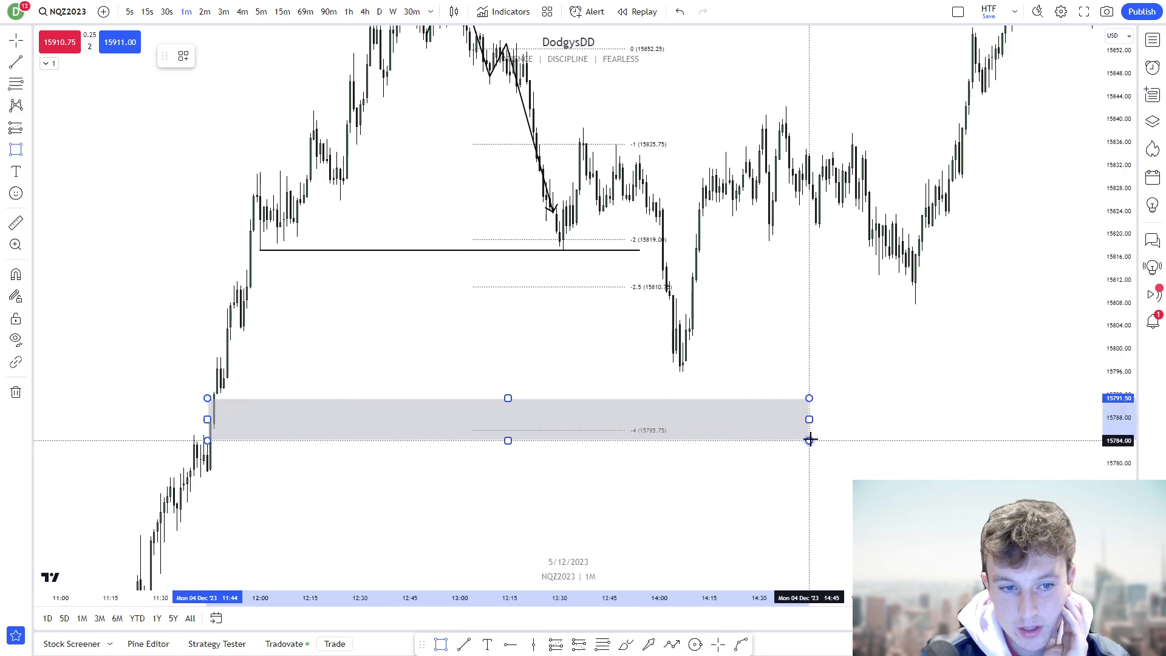
pyautogui.middleClick(683, 439)
# - Examine the December 4 afternoon price action against the Fib extension levels and the marked low
pyautogui.moveTo(698, 432); pyautogui.dragTo(692, 523)
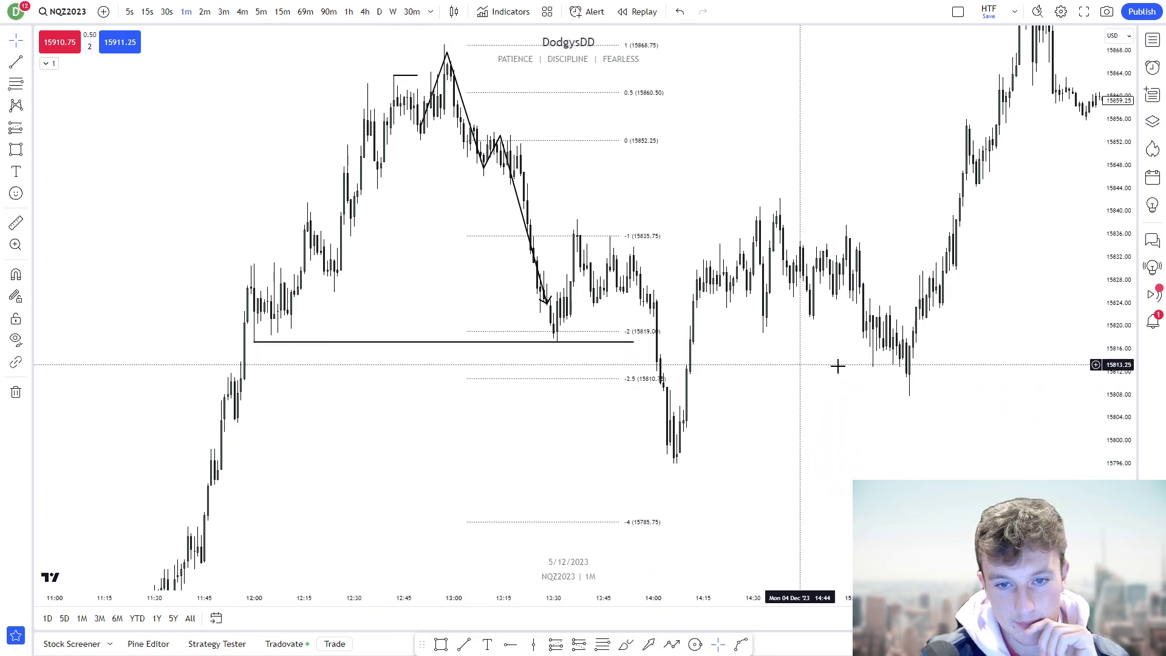
pyautogui.moveTo(1120, 362); pyautogui.dragTo(1121, 489)
pyautogui.scroll(-3, 1003, 427)
pyautogui.moveTo(944, 425); pyautogui.dragTo(683, 440)
pyautogui.scroll(-1, 662, 431)
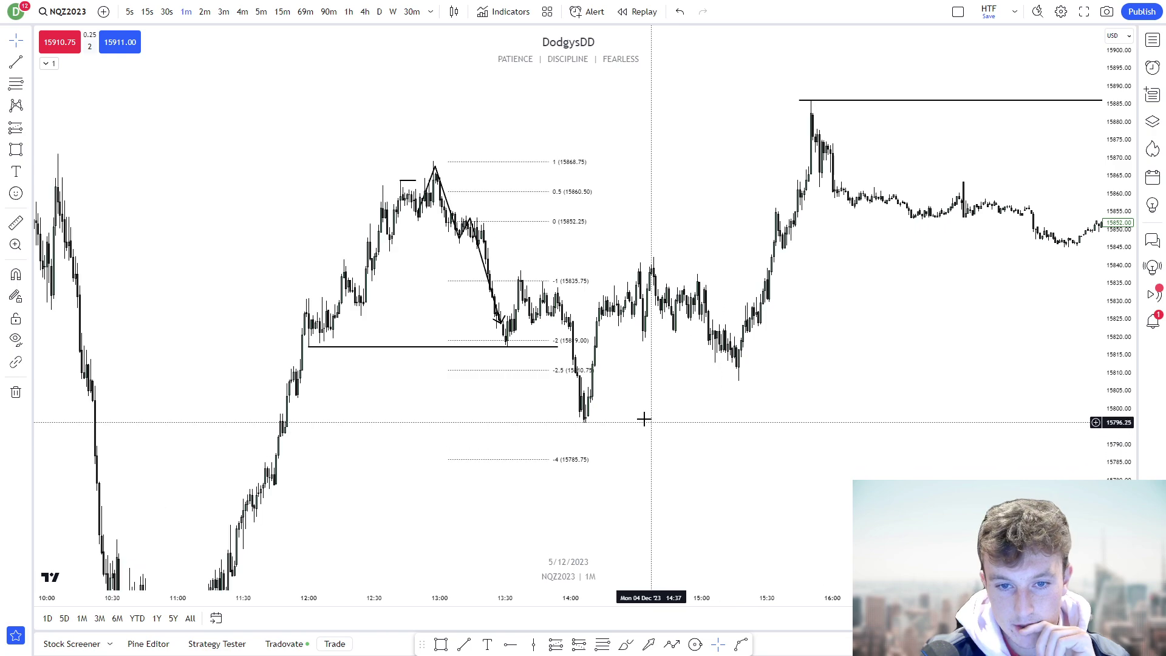
pyautogui.scroll(3, 830, 396)
pyautogui.moveTo(1118, 431); pyautogui.dragTo(1119, 396)
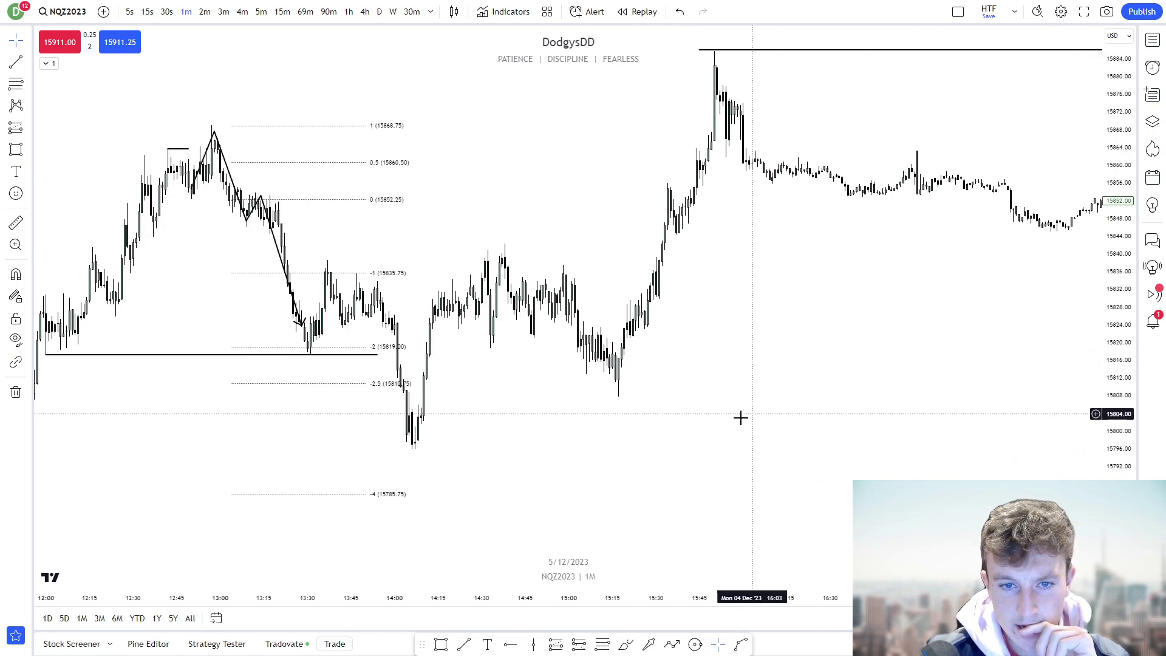
# - Switch the chart to the 3-minute timeframe and bring up the December 4 swing low around 10:51
pyautogui.moveTo(503, 483); pyautogui.dragTo(686, 348)
pyautogui.click(265, 13)
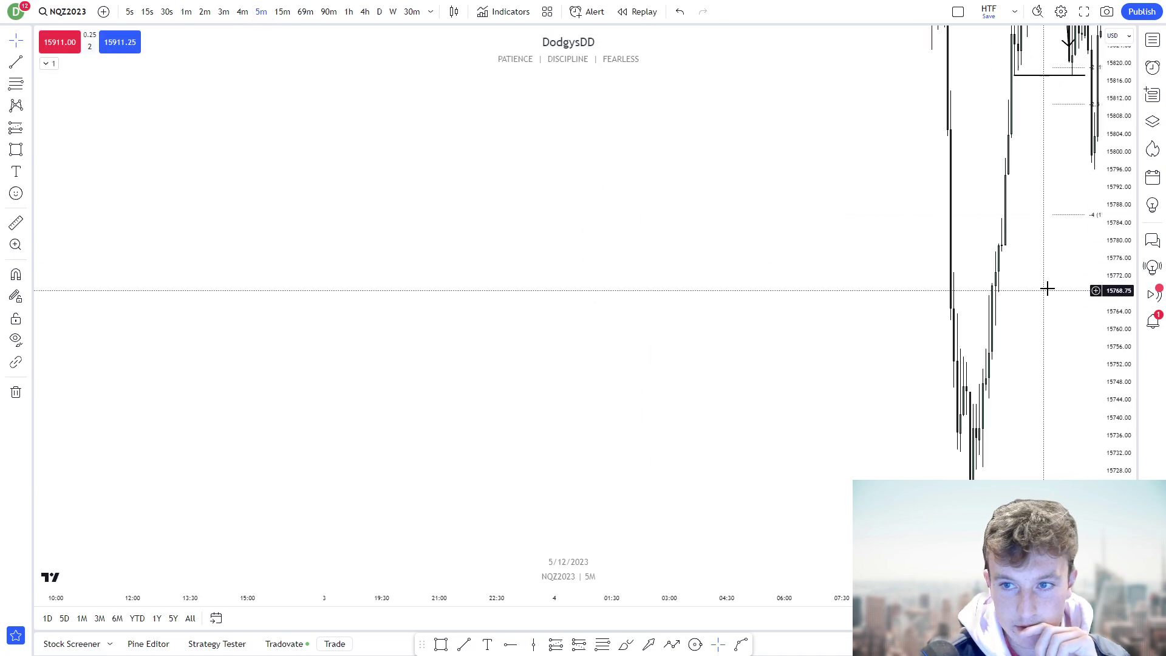
pyautogui.click(223, 11)
pyautogui.moveTo(952, 309); pyautogui.dragTo(966, 370)
pyautogui.moveTo(547, 340); pyautogui.dragTo(639, 291)
pyautogui.scroll(1, 486, 326)
pyautogui.moveTo(336, 275); pyautogui.dragTo(365, 228)
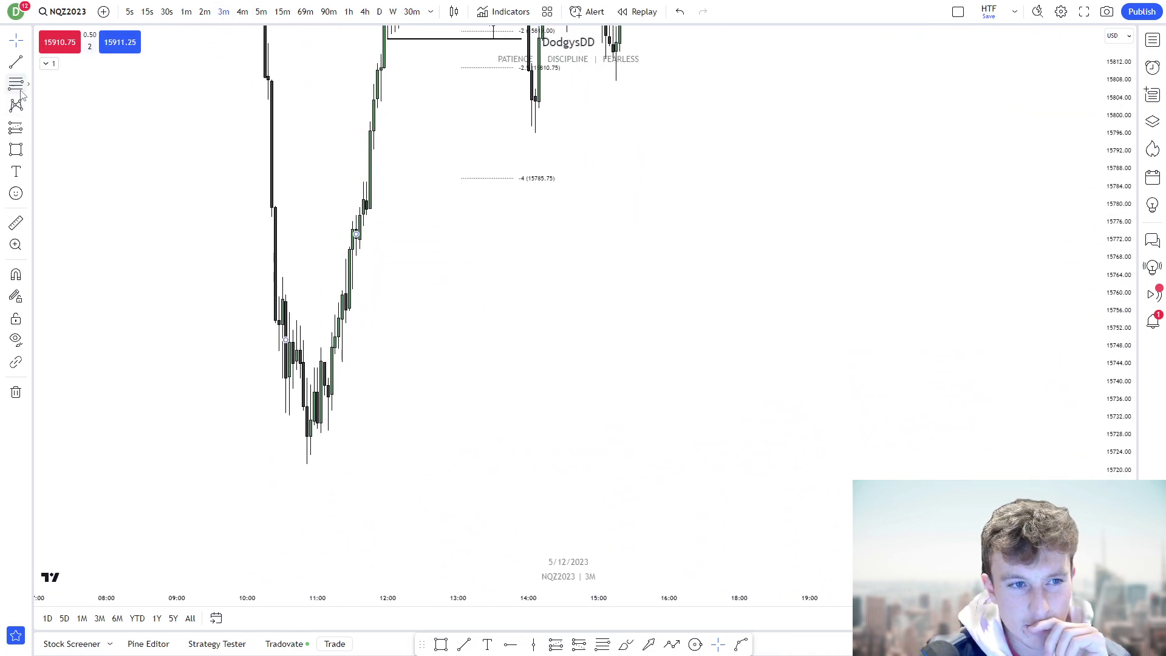
# - Draw a path from 10:36 at 15751.25 through the 10:51 low, 11:03 high and 11:12 low, up to 11:33 near 15769
pyautogui.click(28, 150)
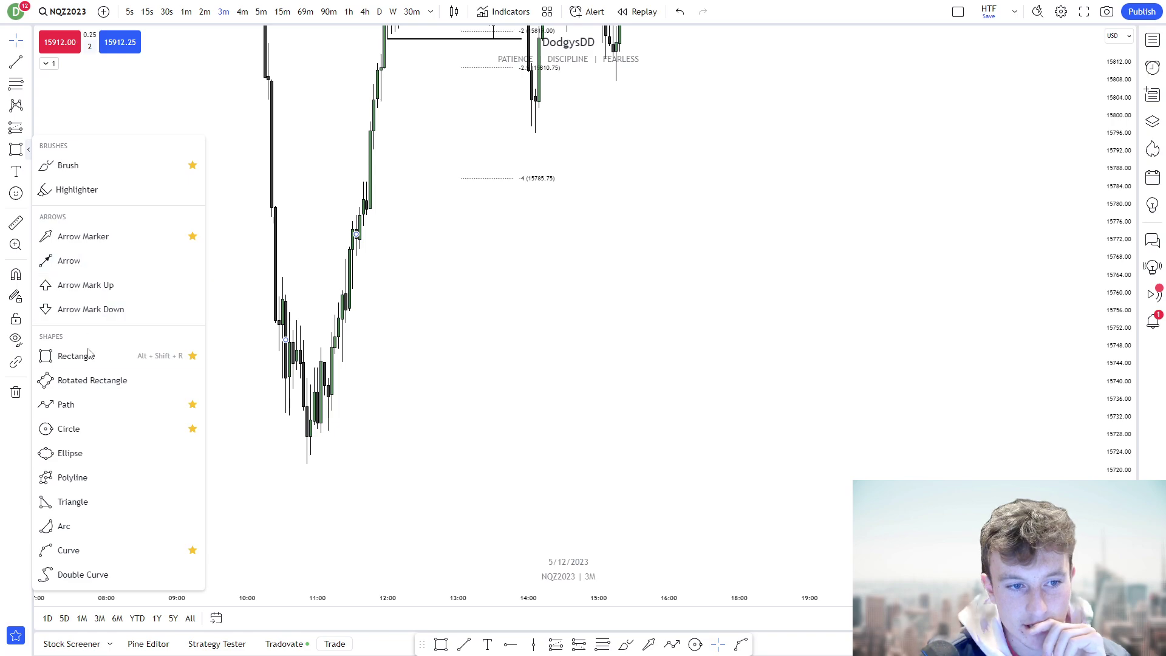
pyautogui.click(99, 404)
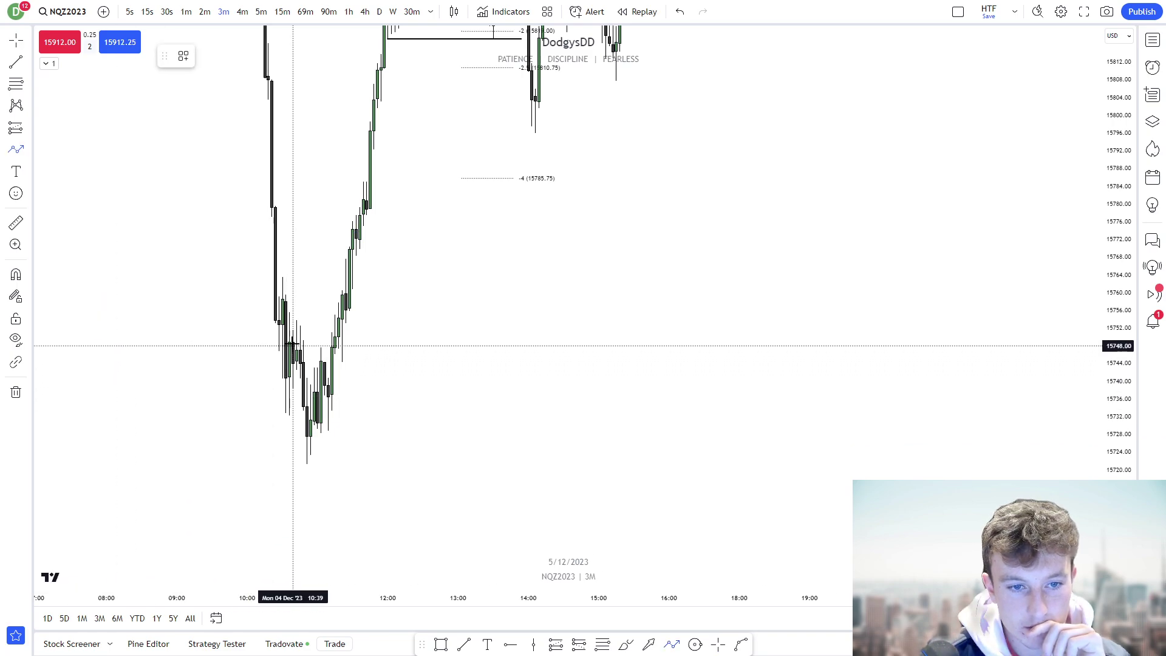
pyautogui.click(307, 437)
pyautogui.click(321, 353)
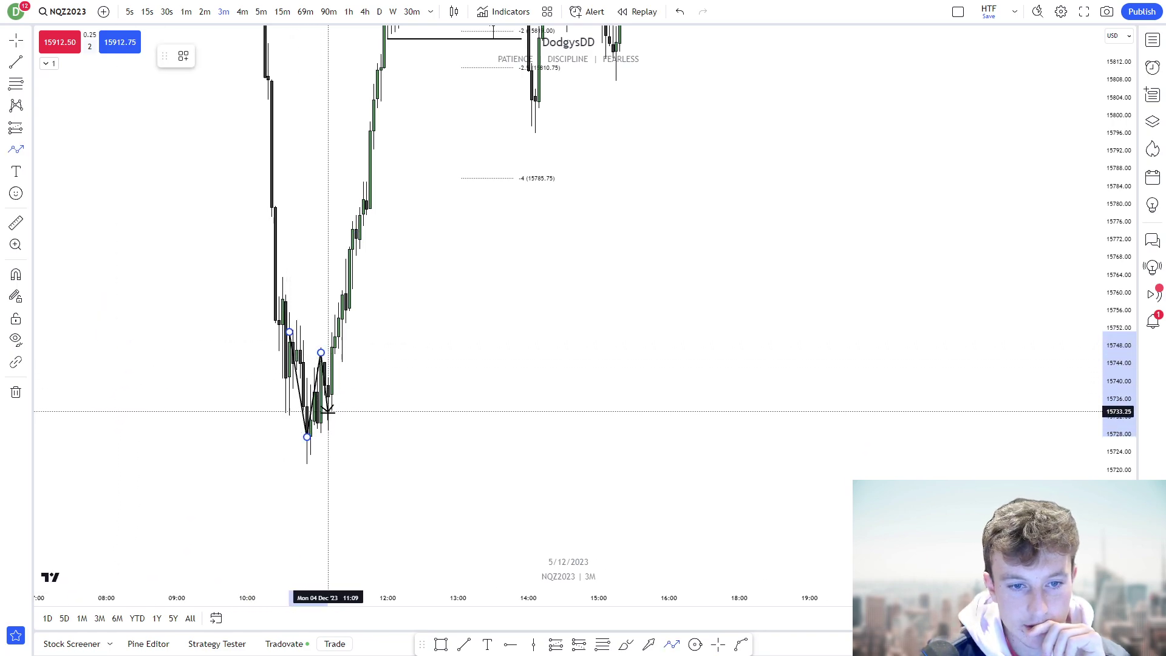
pyautogui.click(332, 417)
pyautogui.click(356, 251)
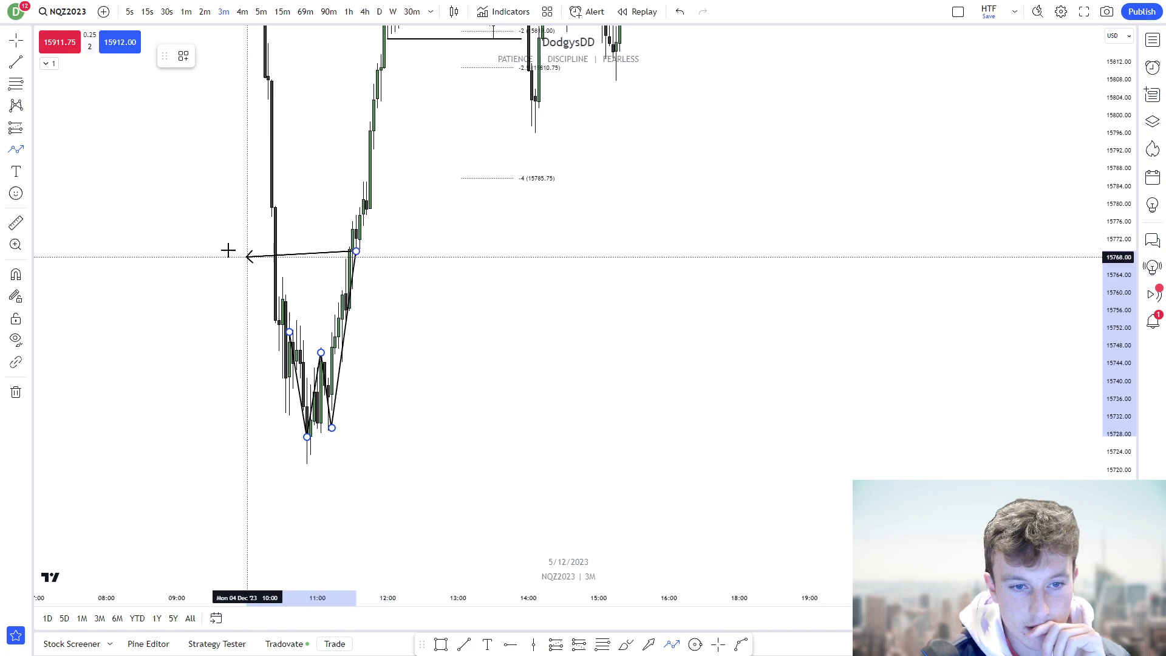
# - Extend the path's start with a trend line from 15751.25 up to the 10:30 high at about 15764
pyautogui.click(16, 61)
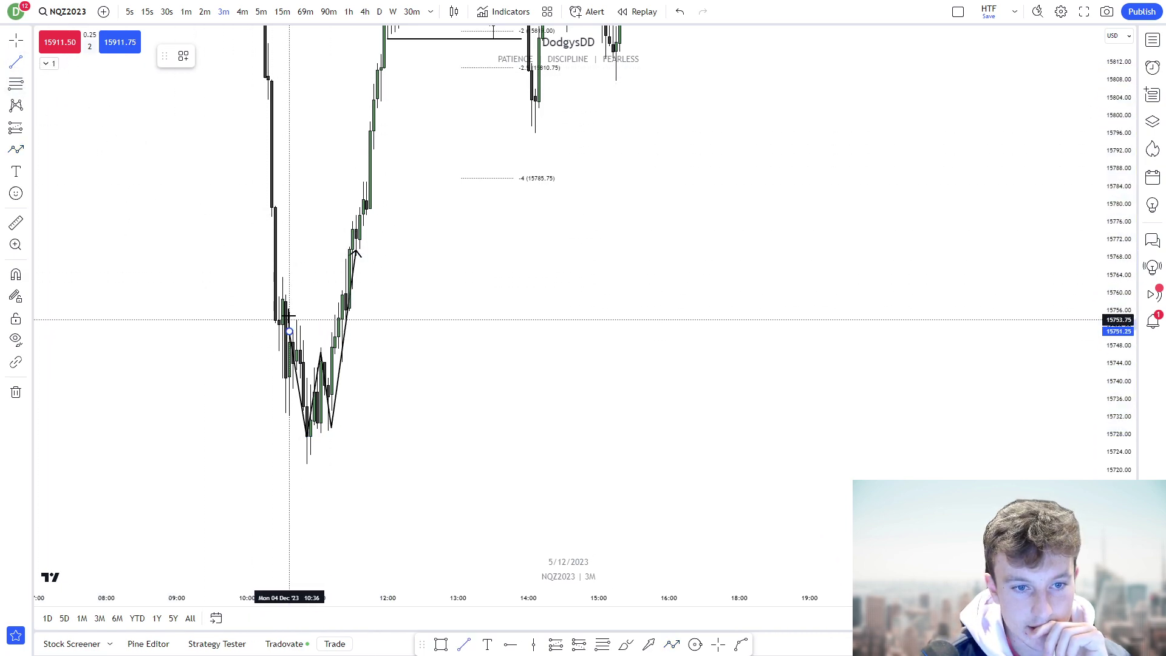
pyautogui.click(281, 276)
pyautogui.click(134, 208)
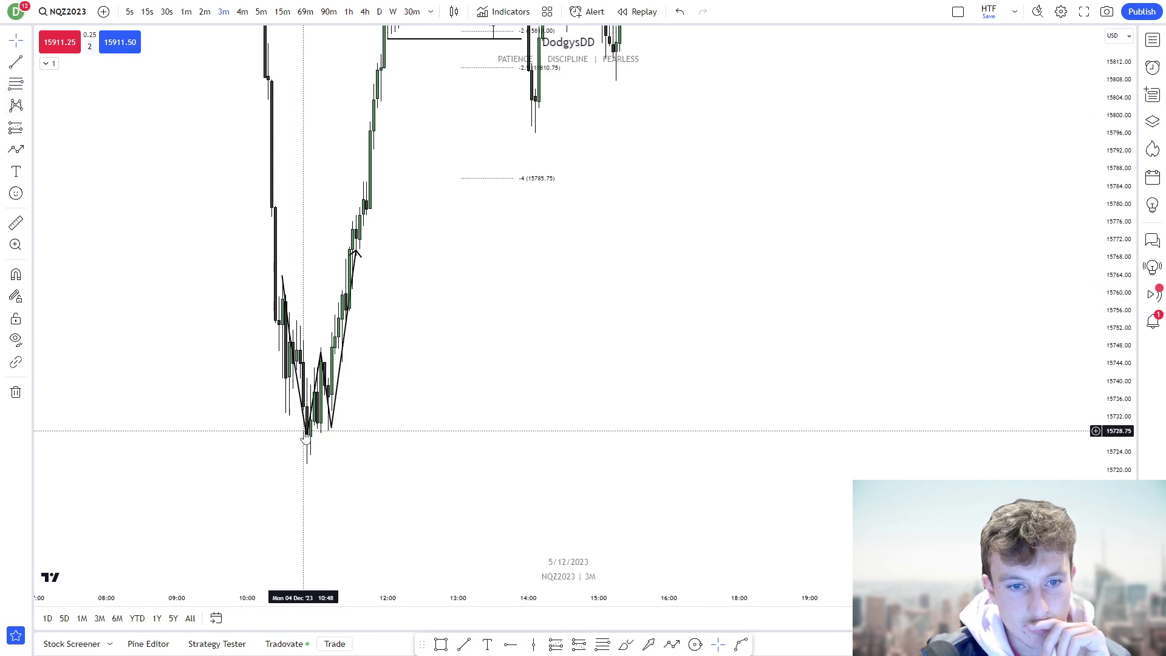
# - Draw Fib extension levels for the 10:51 low swing, with level 1 at 15721.75 and level 0 at 15763.50, and compare them with the rally
pyautogui.click(373, 463)
pyautogui.click(559, 275)
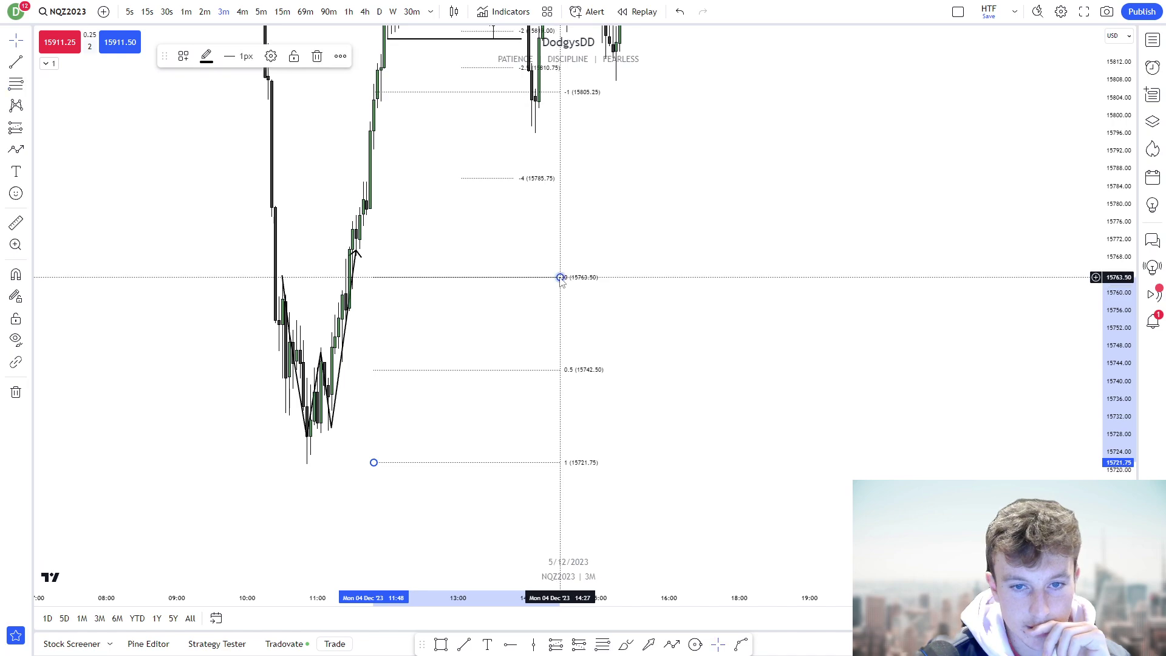
pyautogui.moveTo(683, 328); pyautogui.dragTo(740, 401)
pyautogui.moveTo(1109, 358); pyautogui.dragTo(1110, 498)
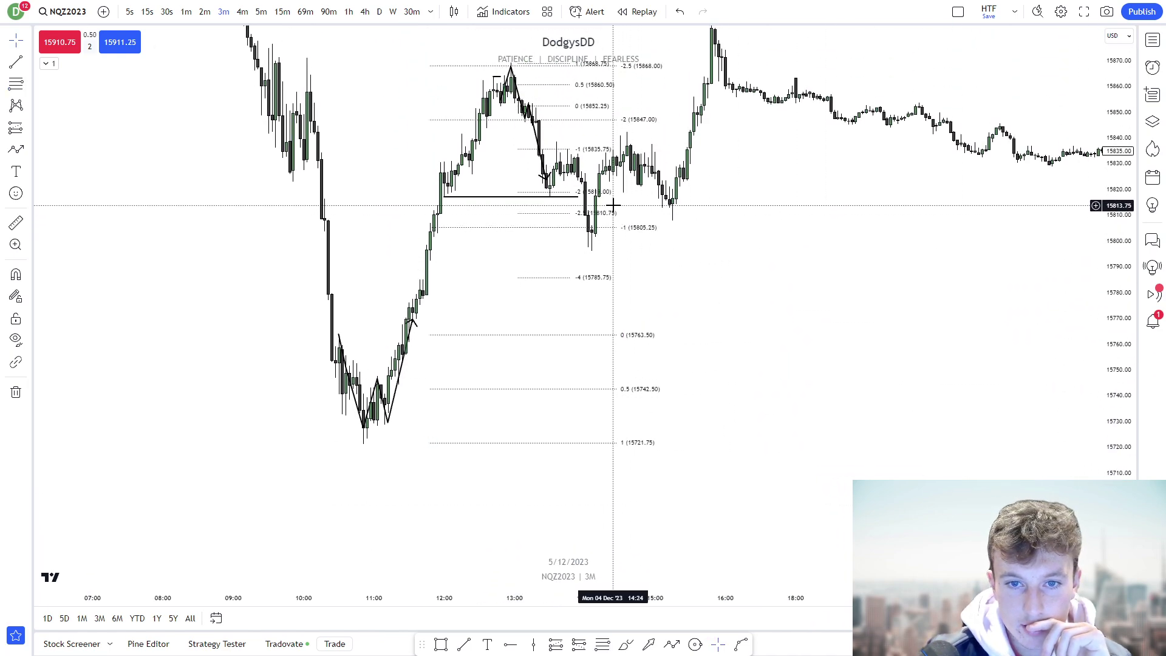
pyautogui.moveTo(609, 208); pyautogui.dragTo(611, 326)
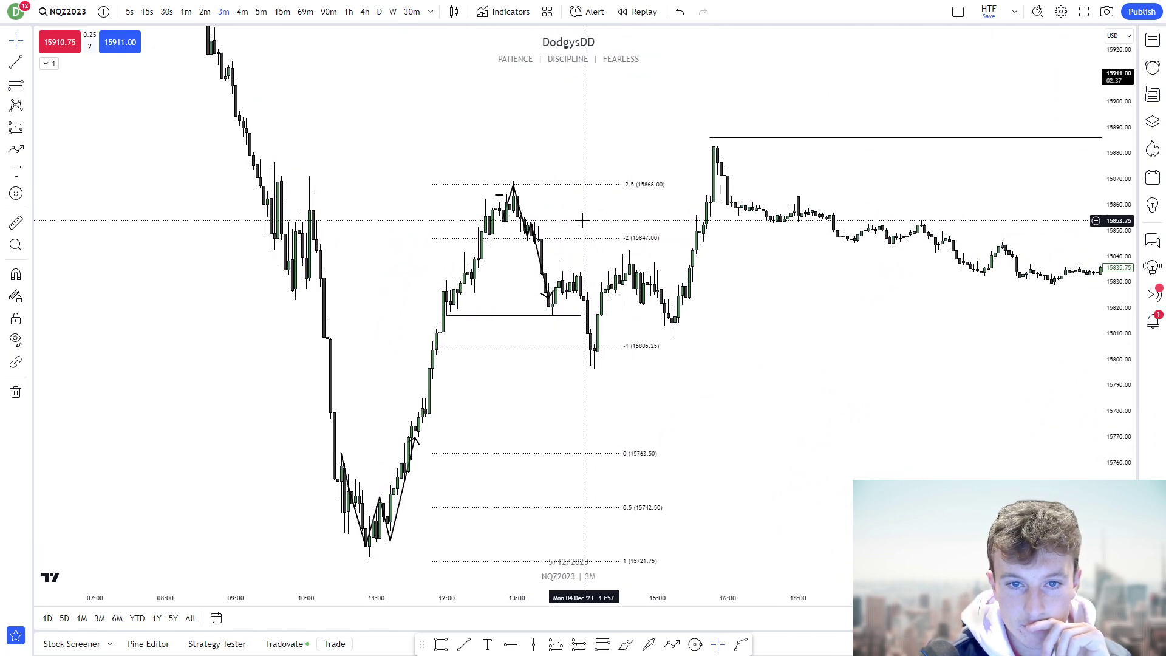
# - Mark the December 4 10:03 high with a horizontal trend line at 15871.00 running to about 15:24
pyautogui.scroll(-3, 545, 223)
pyautogui.moveTo(1028, 338); pyautogui.dragTo(916, 311)
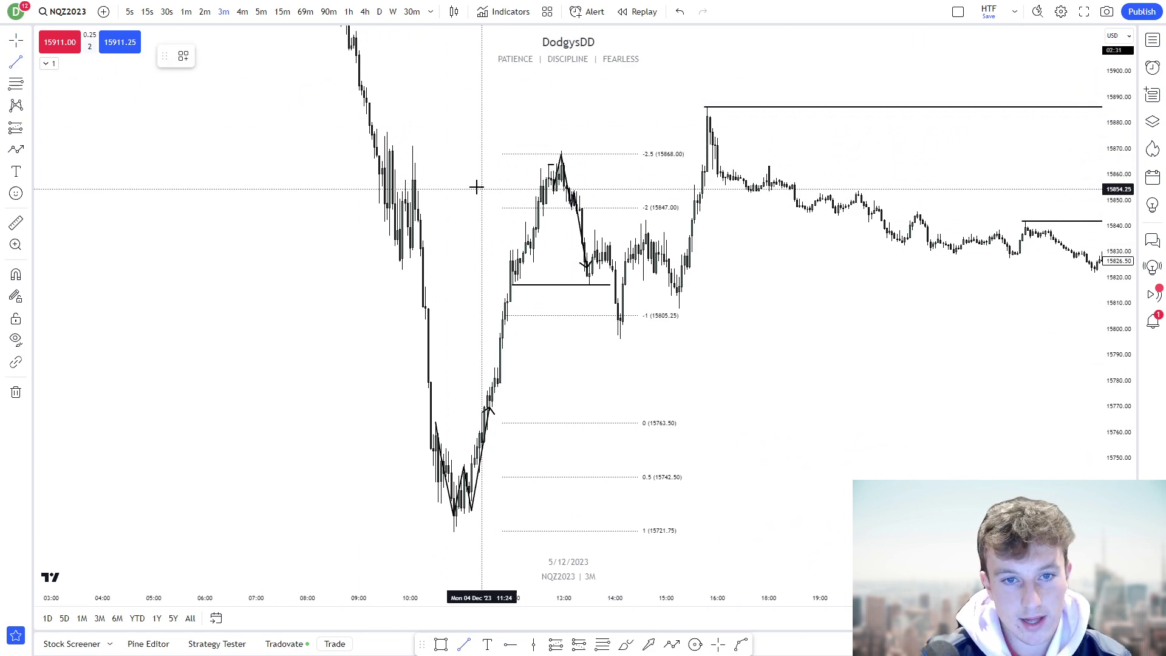
pyautogui.click(413, 146)
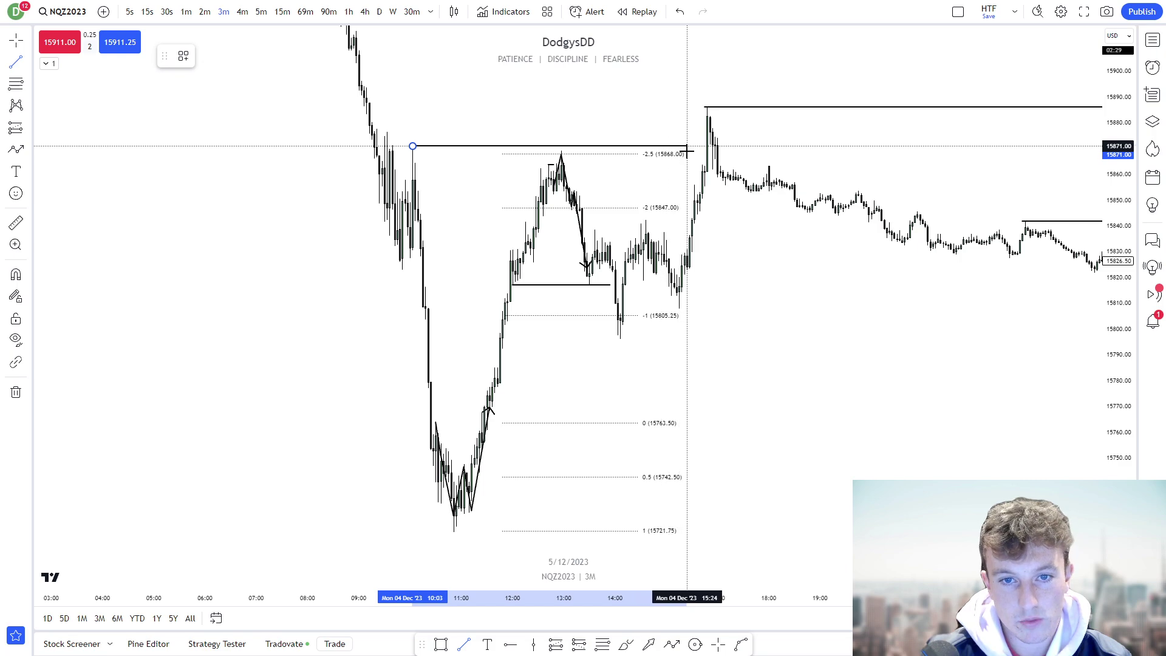
pyautogui.click(686, 147)
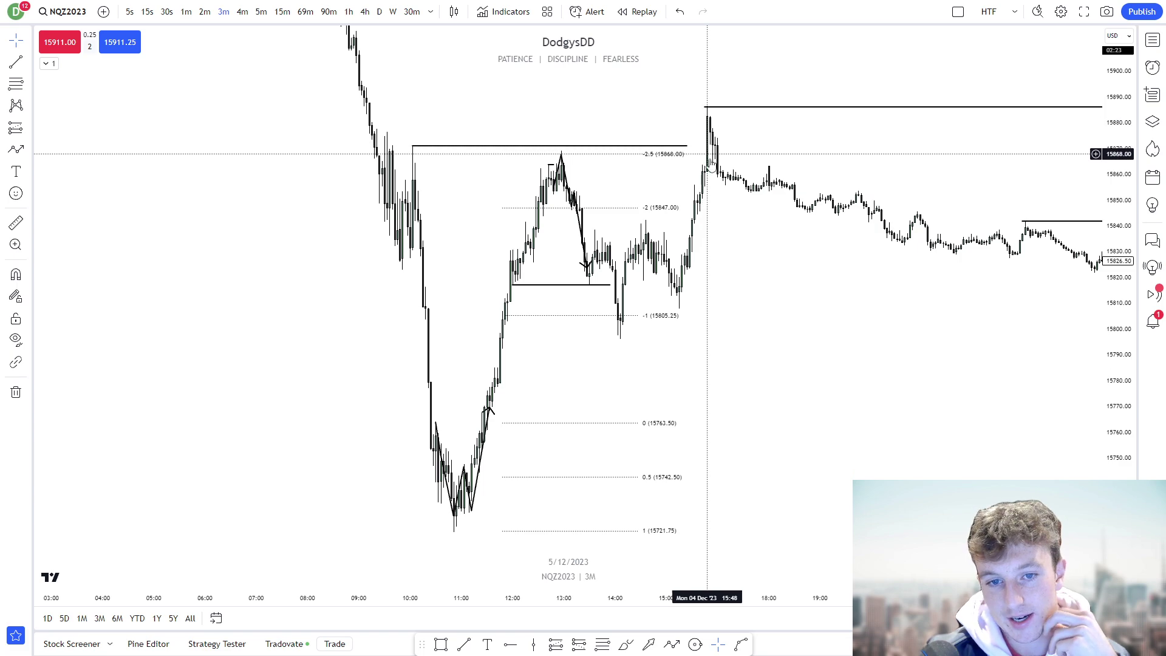
# - Look back through the December 1 and November 30 price action for an earlier manipulation swing low
pyautogui.moveTo(742, 286); pyautogui.dragTo(746, 379)
pyautogui.scroll(-8, 783, 343)
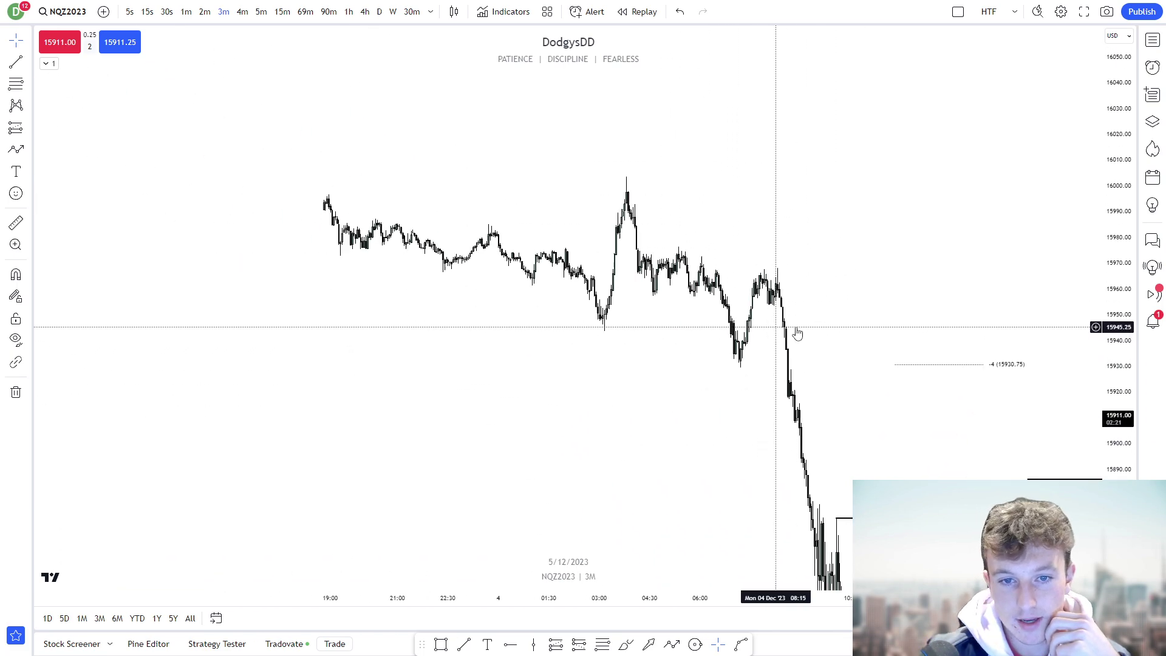
pyautogui.moveTo(631, 190); pyautogui.dragTo(839, 388)
pyautogui.scroll(5, 801, 387)
pyautogui.scroll(1, 599, 376)
pyautogui.moveTo(599, 375); pyautogui.dragTo(716, 369)
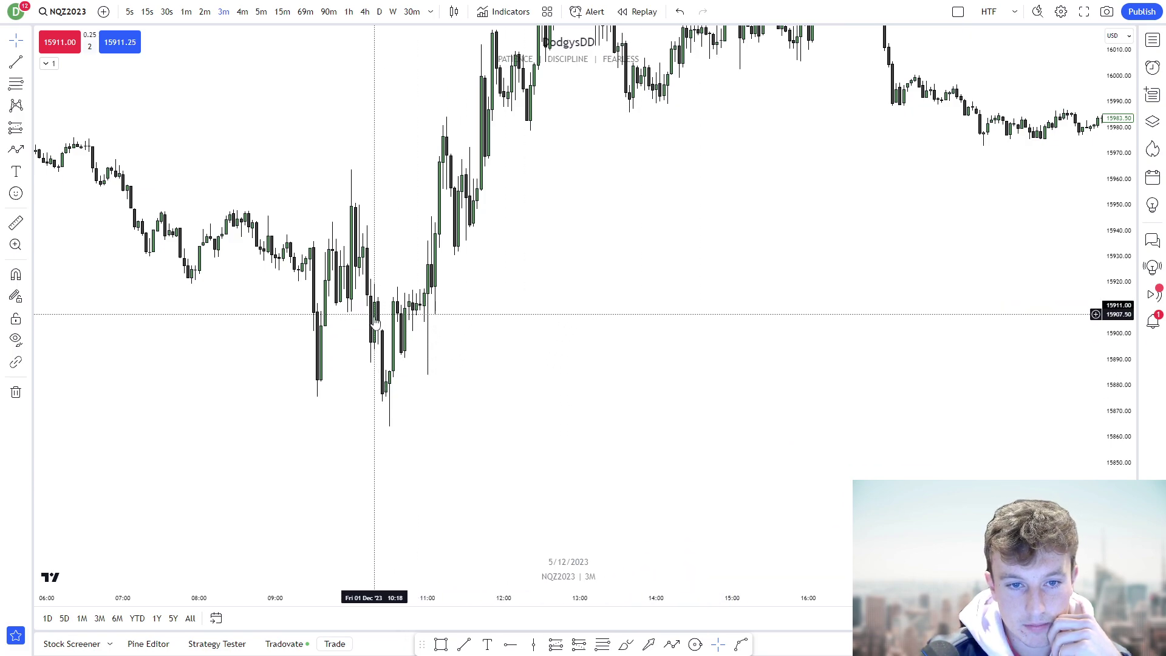
pyautogui.moveTo(426, 396); pyautogui.dragTo(498, 421)
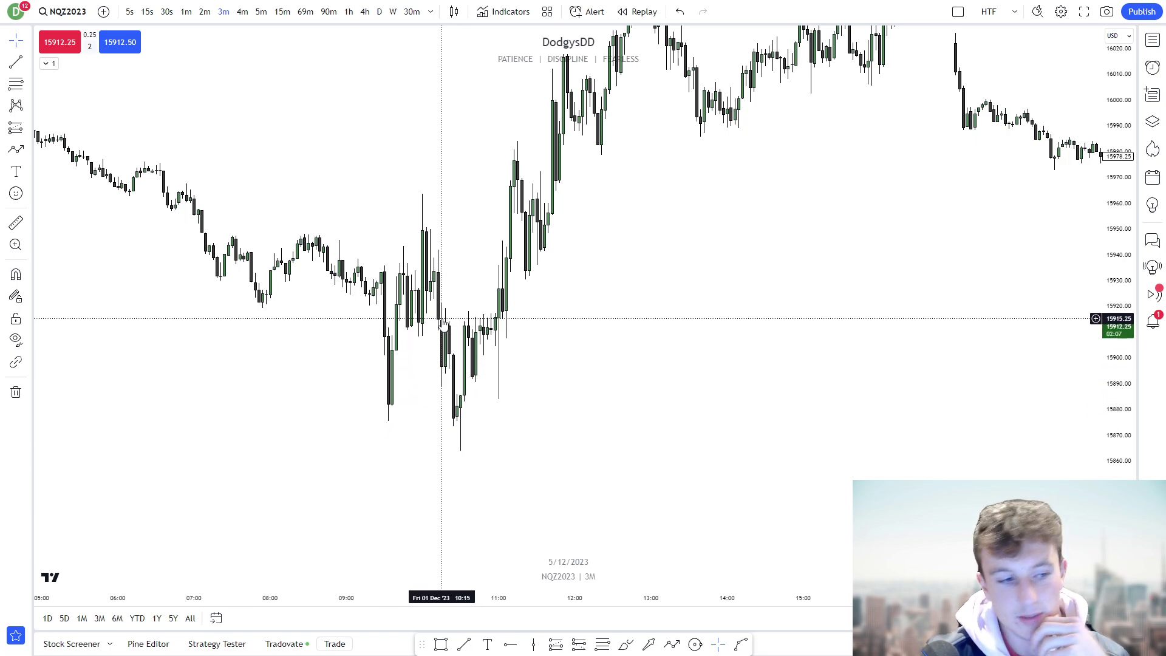
pyautogui.moveTo(443, 326); pyautogui.dragTo(907, 410)
pyautogui.scroll(-5, 672, 413)
pyautogui.moveTo(593, 403); pyautogui.dragTo(1041, 273)
pyautogui.scroll(1, 705, 399)
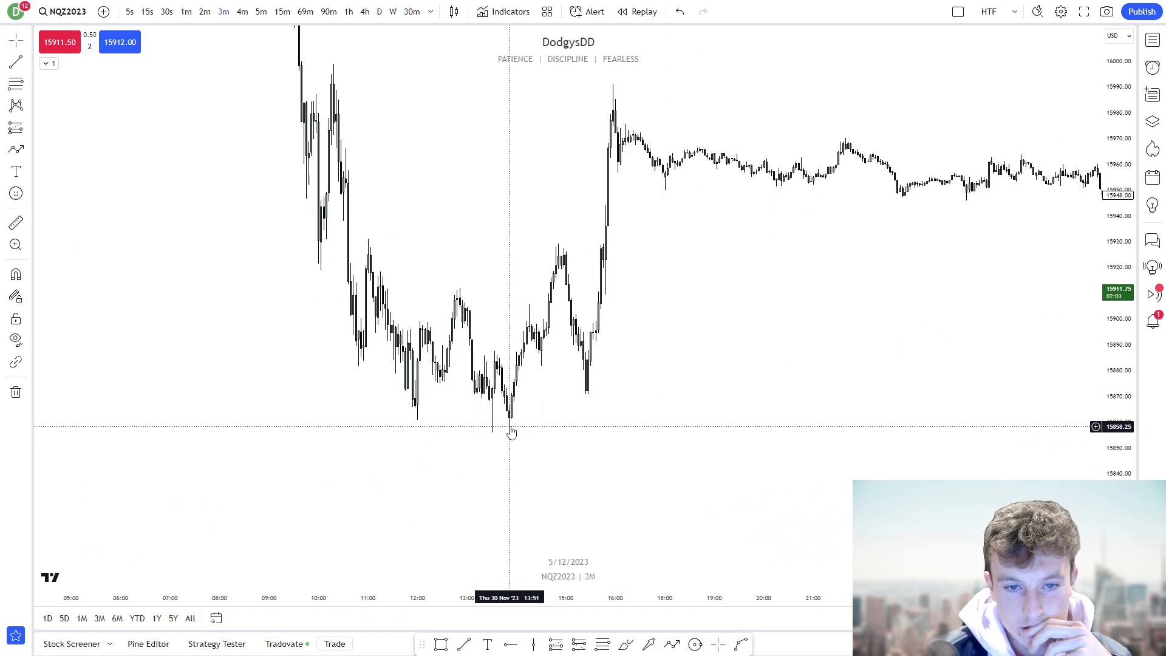
pyautogui.moveTo(528, 416); pyautogui.dragTo(486, 418)
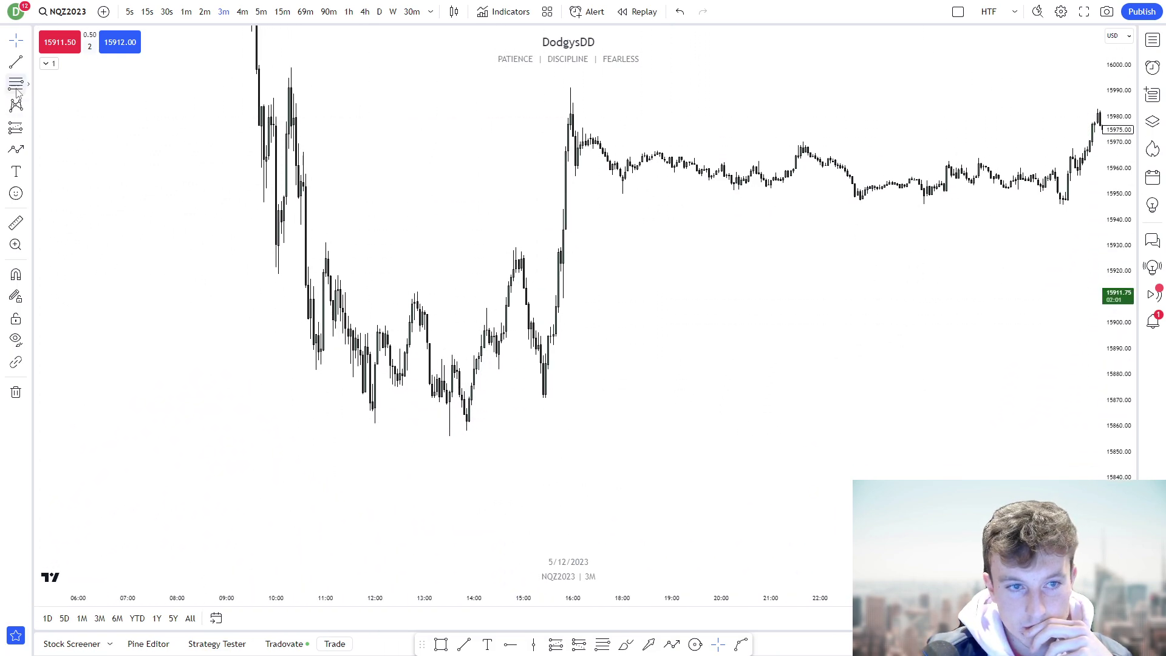
# - Draw a nine-point path over the November 30 swings, from about 15883 before the 13:30 low up to about 15981 at 16:06
pyautogui.click(29, 152)
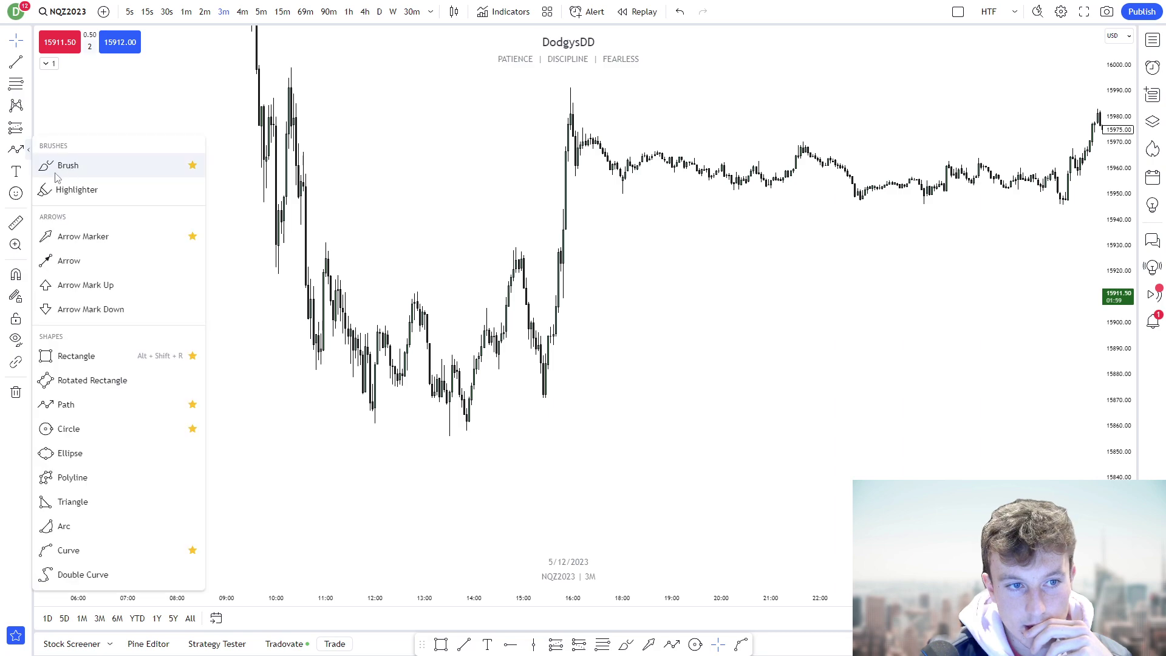
pyautogui.click(66, 404)
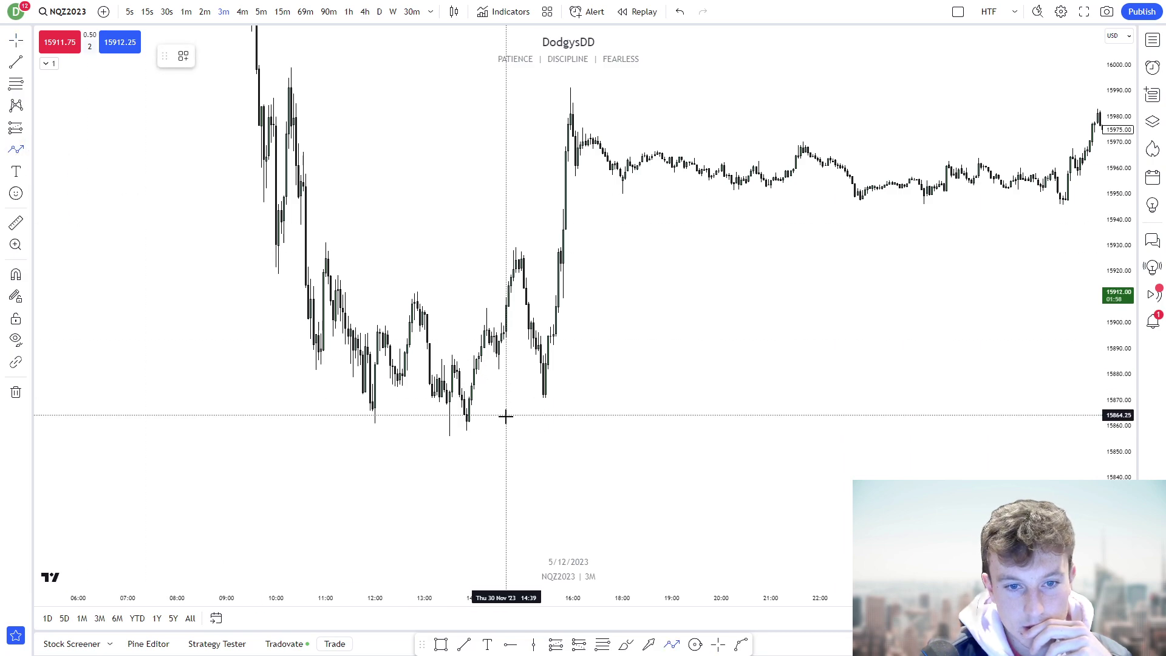
pyautogui.click(437, 366)
pyautogui.click(446, 433)
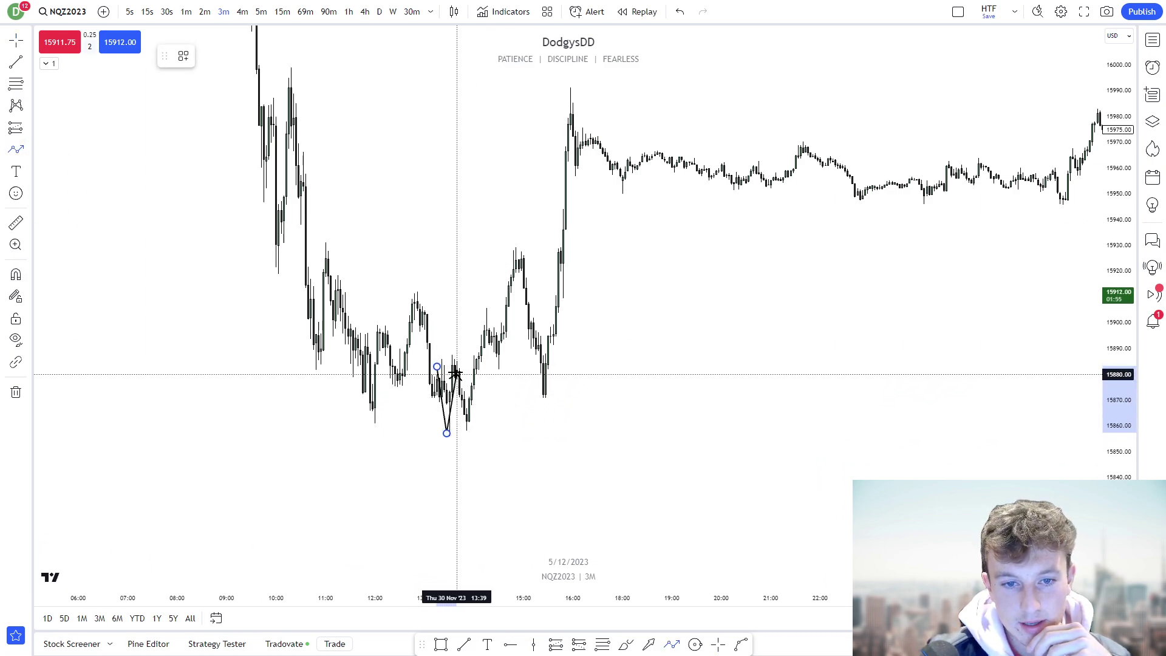
pyautogui.click(454, 362)
pyautogui.click(469, 420)
pyautogui.click(484, 316)
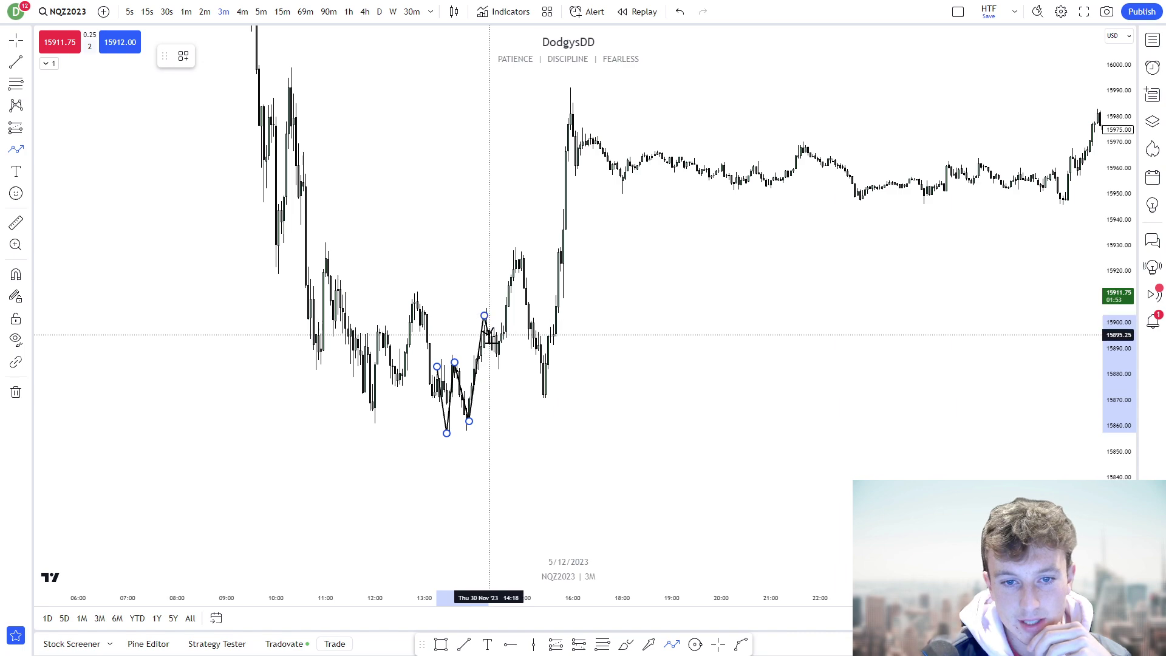
pyautogui.click(497, 361)
pyautogui.click(521, 248)
pyautogui.click(543, 395)
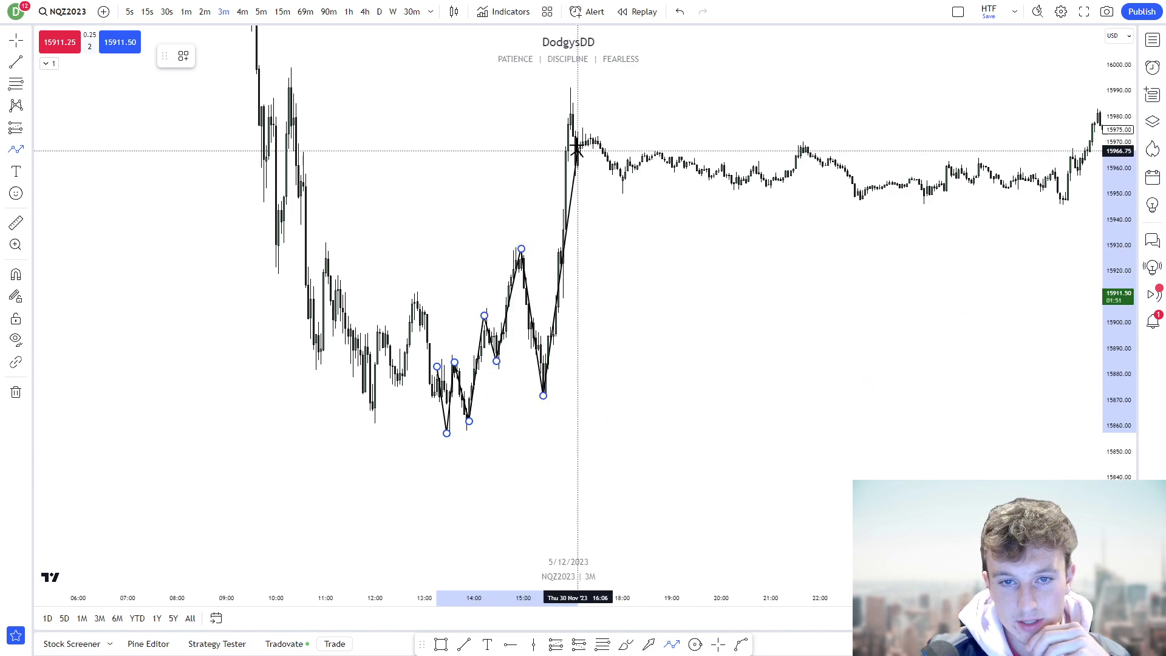
pyautogui.click(577, 113)
pyautogui.click(21, 42)
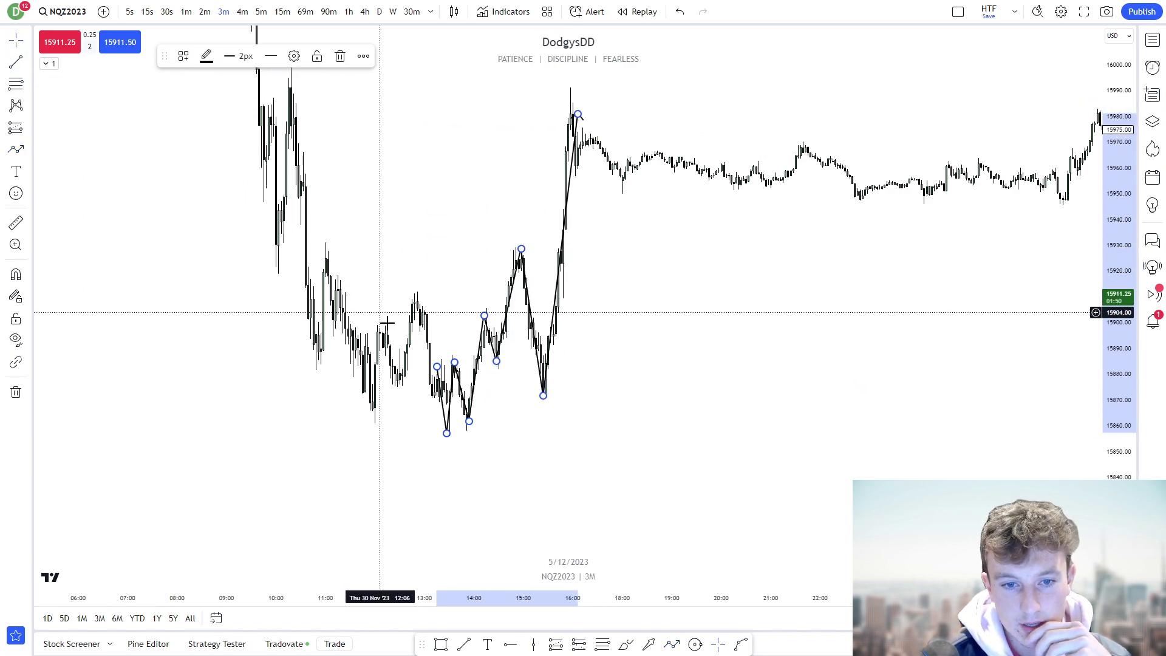
pyautogui.click(507, 422)
# - Draw Fib extension levels for the November 30 low, with level 1 at 15856.50 and level 0 at 15886.00
pyautogui.click(17, 89)
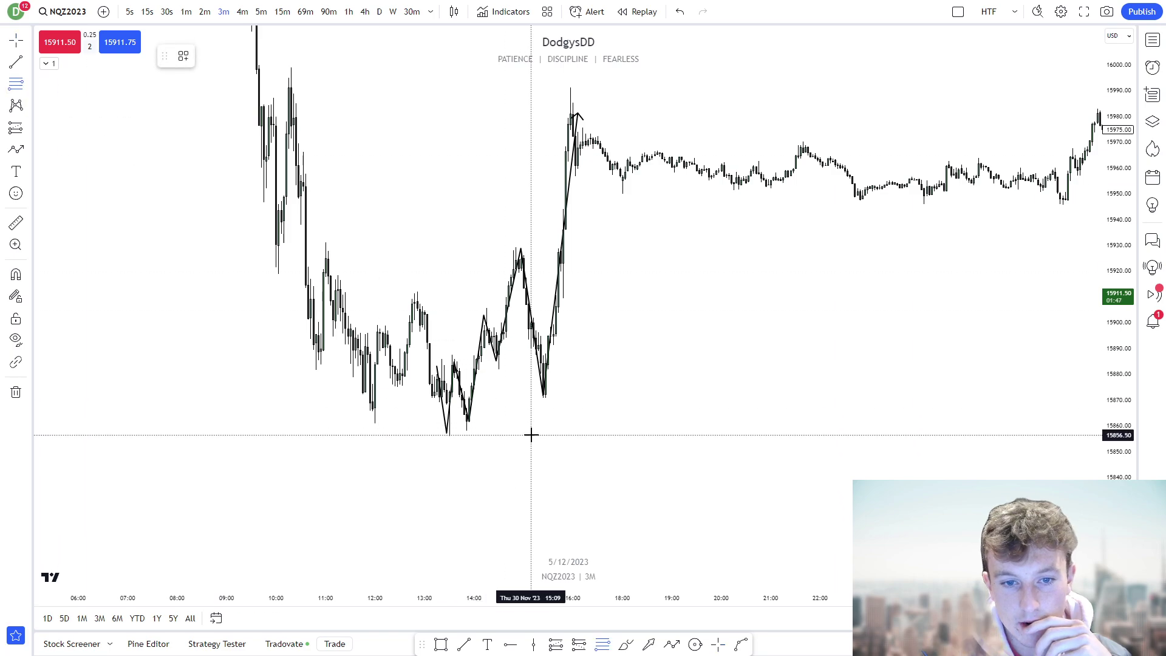
pyautogui.click(474, 435)
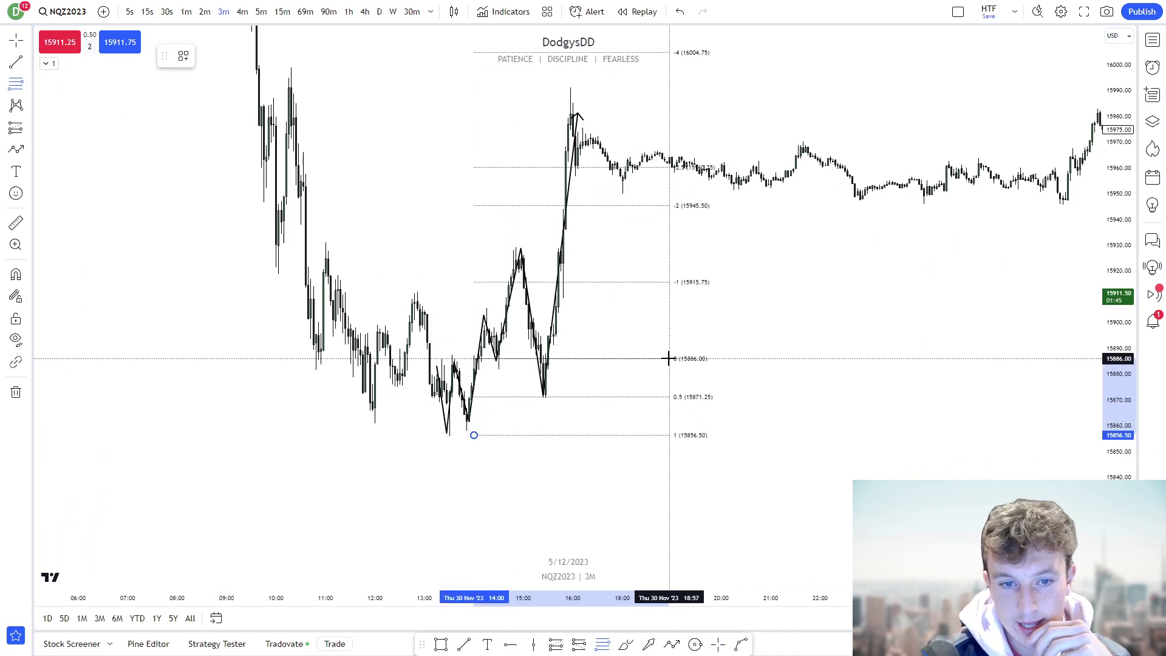
pyautogui.click(669, 358)
# - Extend the November 30 Fib levels forward in time past the December 1 early-morning high, keeping level 0 at 15886.00
pyautogui.scroll(-3, 785, 377)
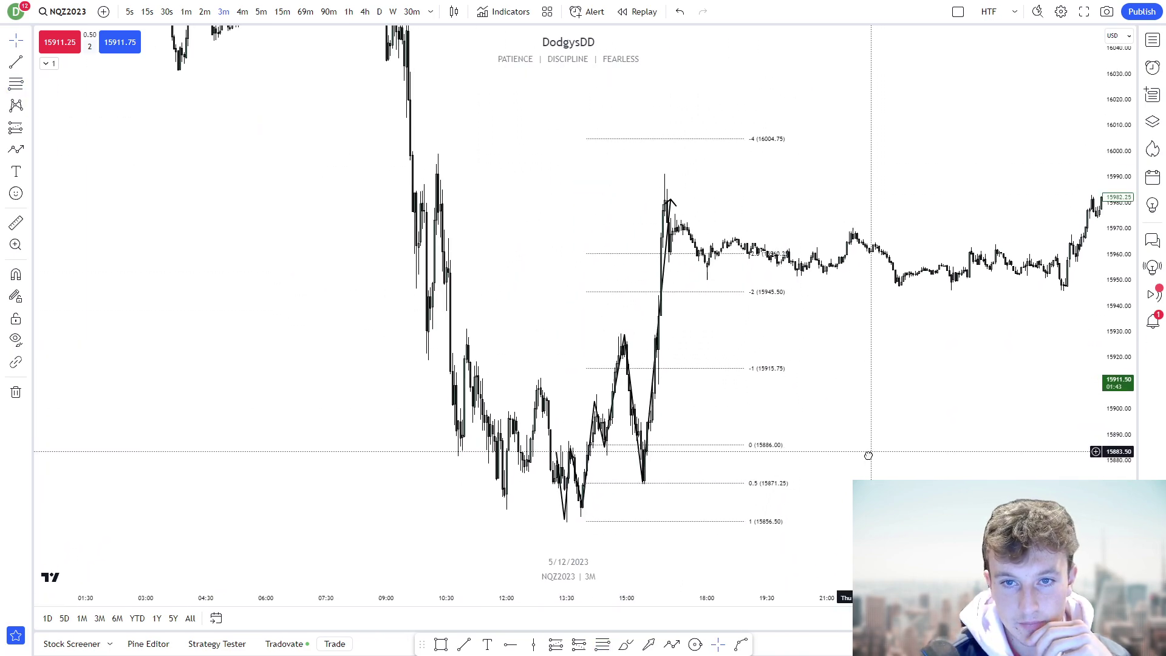
pyautogui.moveTo(892, 183); pyautogui.dragTo(650, 252)
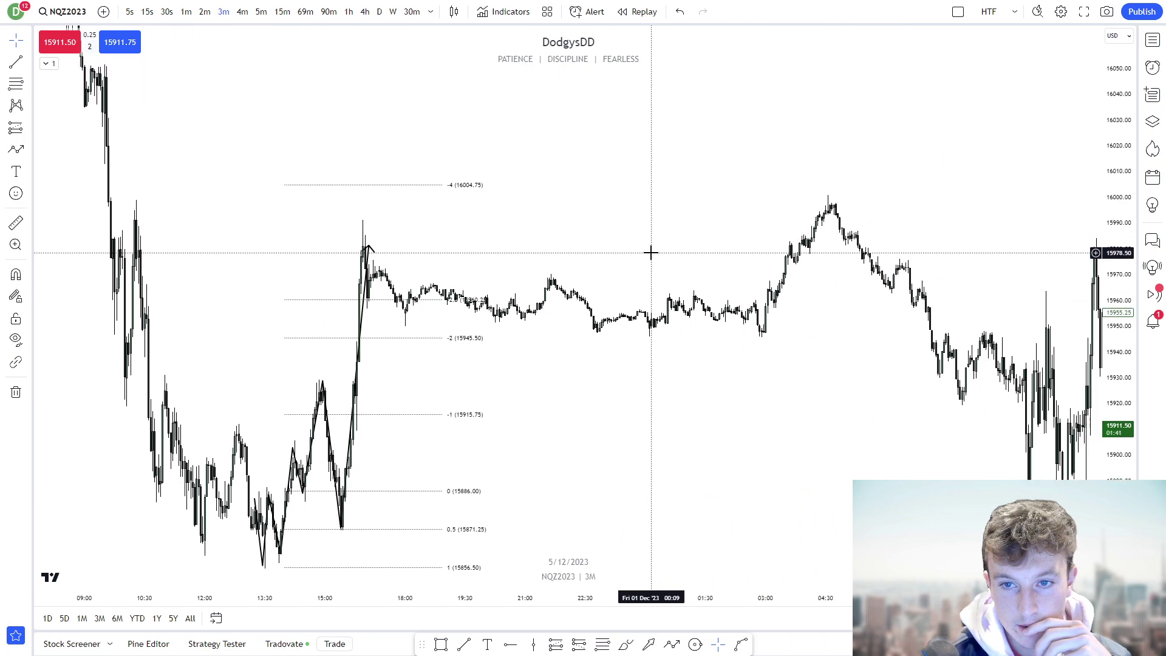
pyautogui.scroll(-2, 607, 207)
pyautogui.click(597, 187)
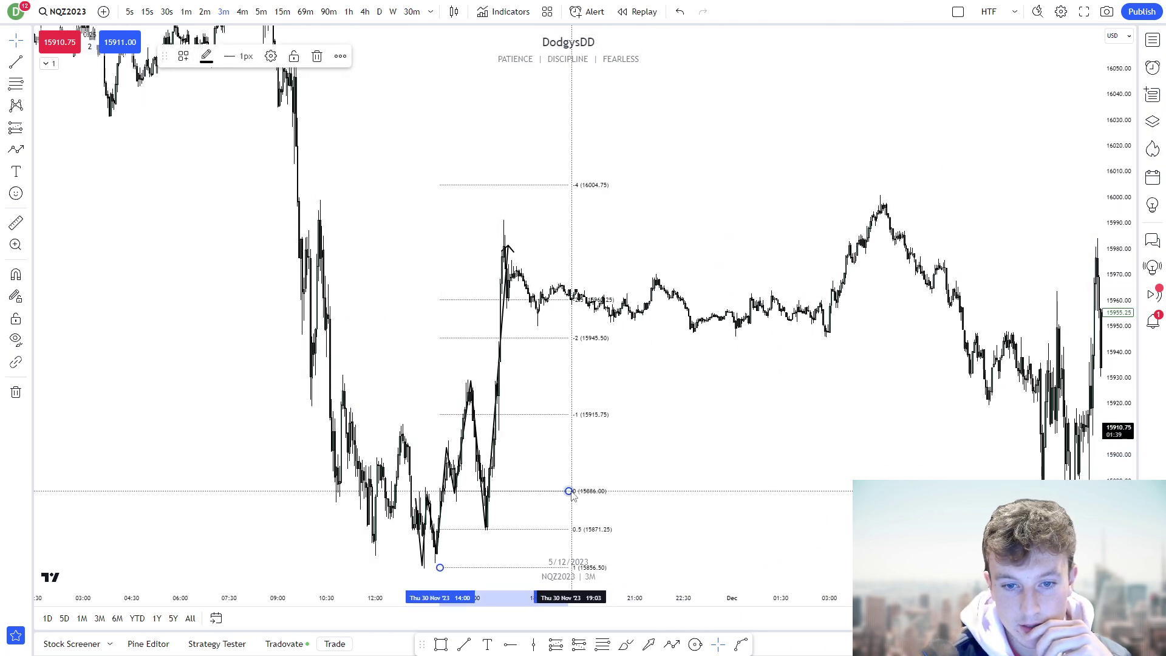
pyautogui.moveTo(568, 490); pyautogui.dragTo(907, 490)
pyautogui.click(933, 284)
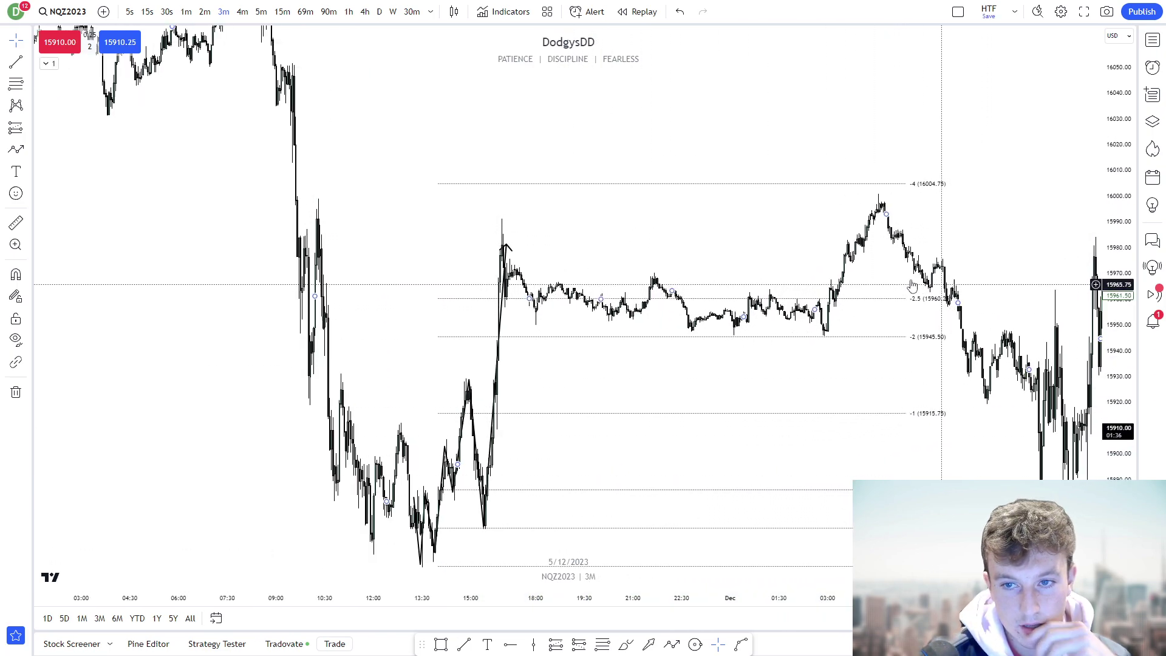
# - Draw a horizontal trend line from the November 30 10:15 high at 15999.25 to just past the December 1 early-morning high
pyautogui.click(316, 198)
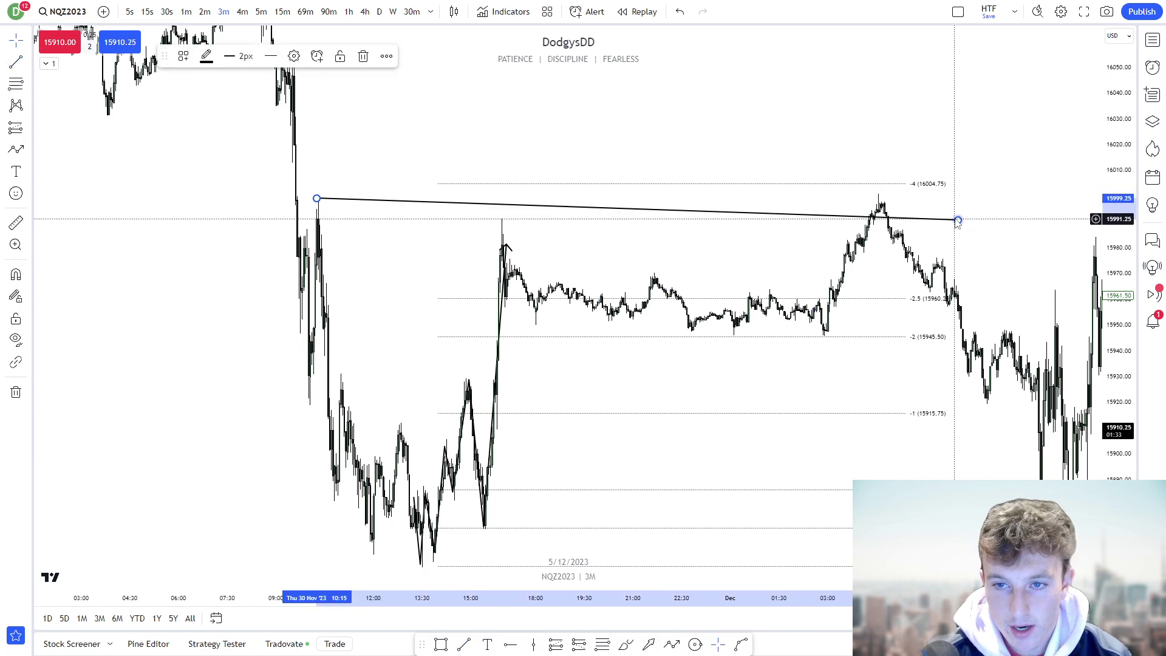
pyautogui.click(946, 197)
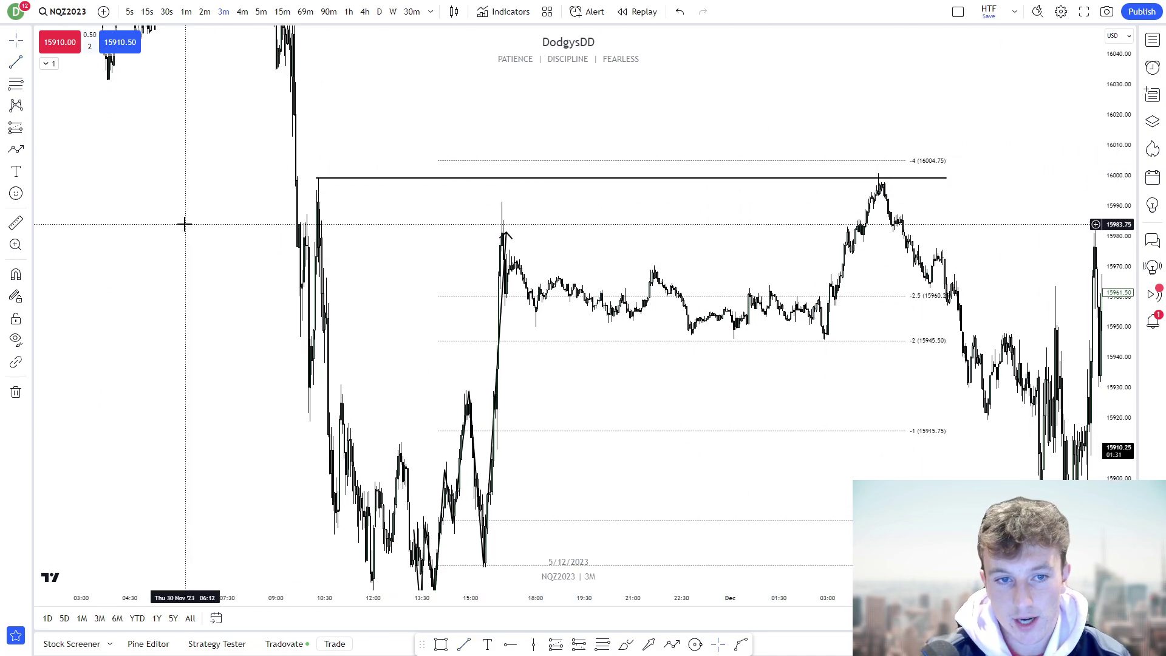
pyautogui.moveTo(555, 222); pyautogui.dragTo(502, 193)
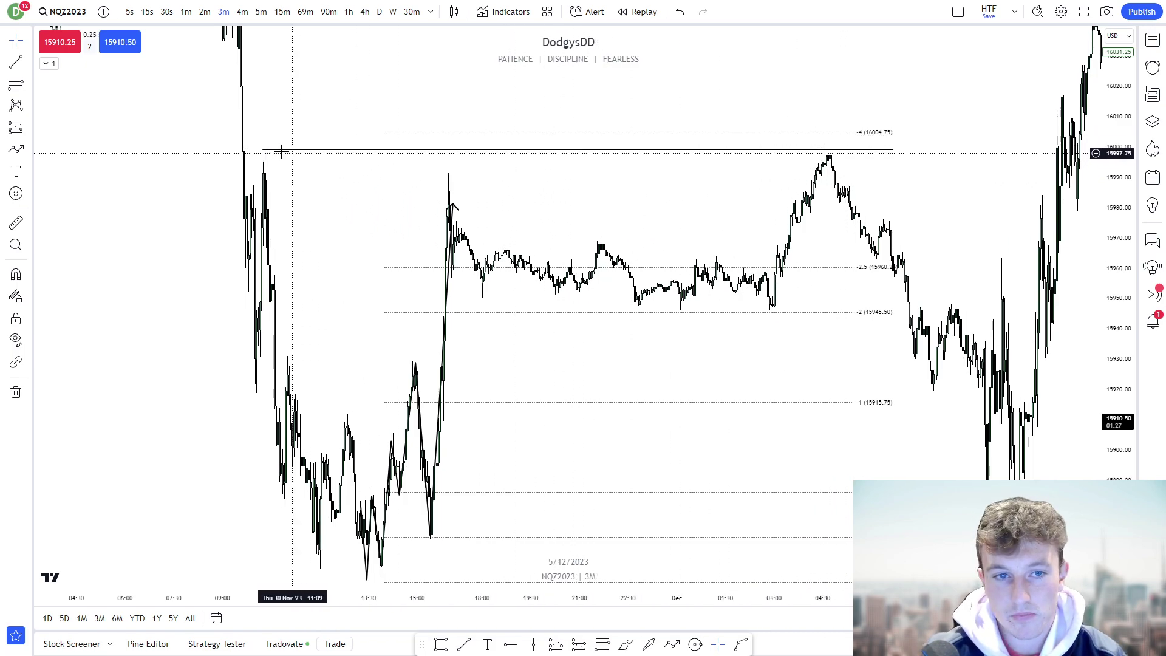
pyautogui.click(29, 151)
pyautogui.click(67, 353)
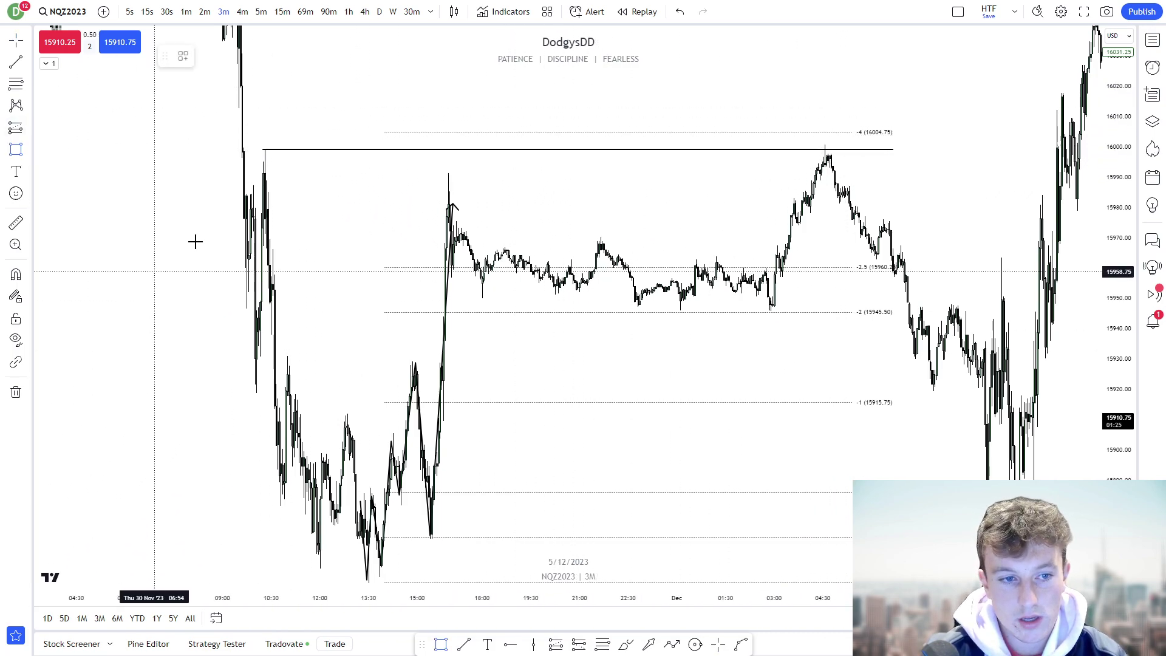
pyautogui.click(265, 133)
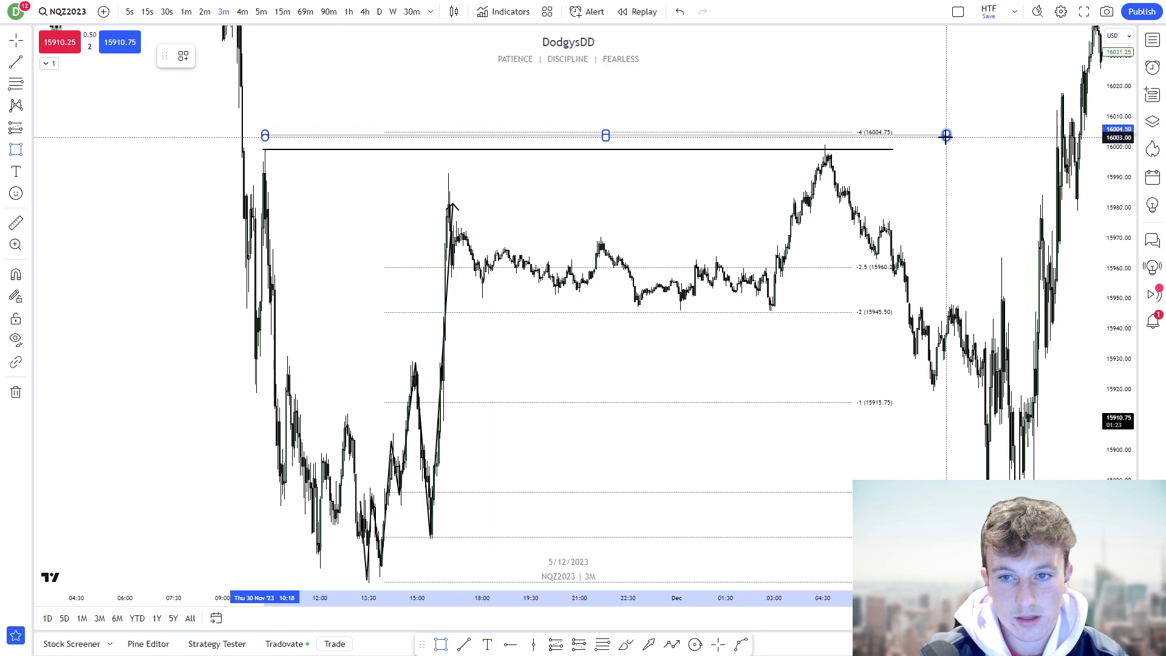
pyautogui.press('Delete')
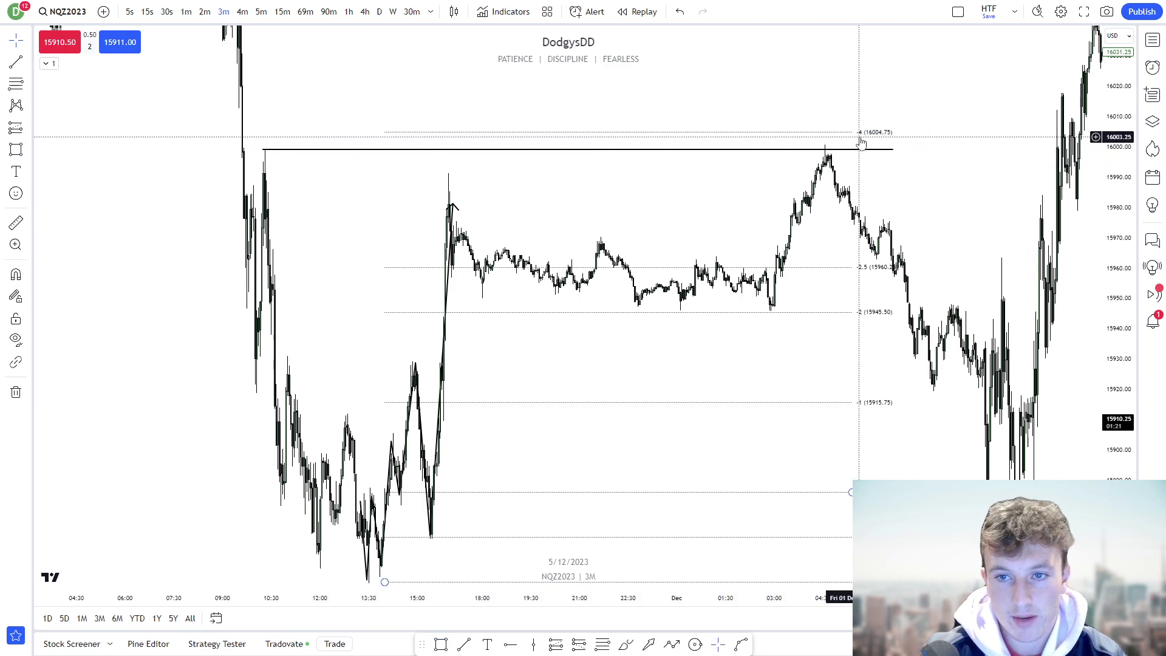